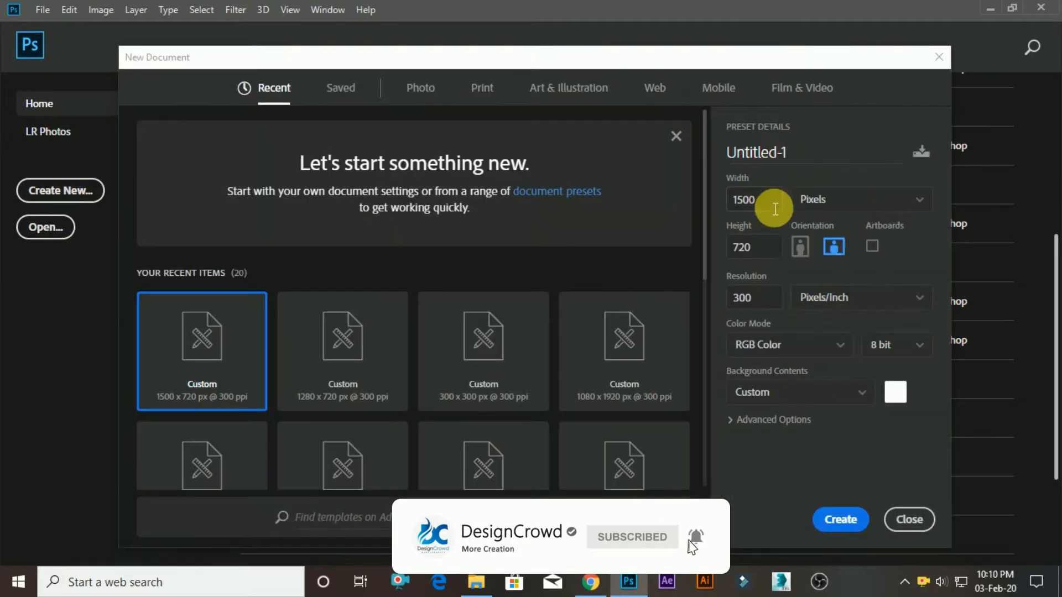
Create a new document 1500 pixels wide and 720 pixels high at 300 pixels/inch.
{"action": "left_click", "coordinate": [774, 201]}
{"action": "type", "text": "1500"}
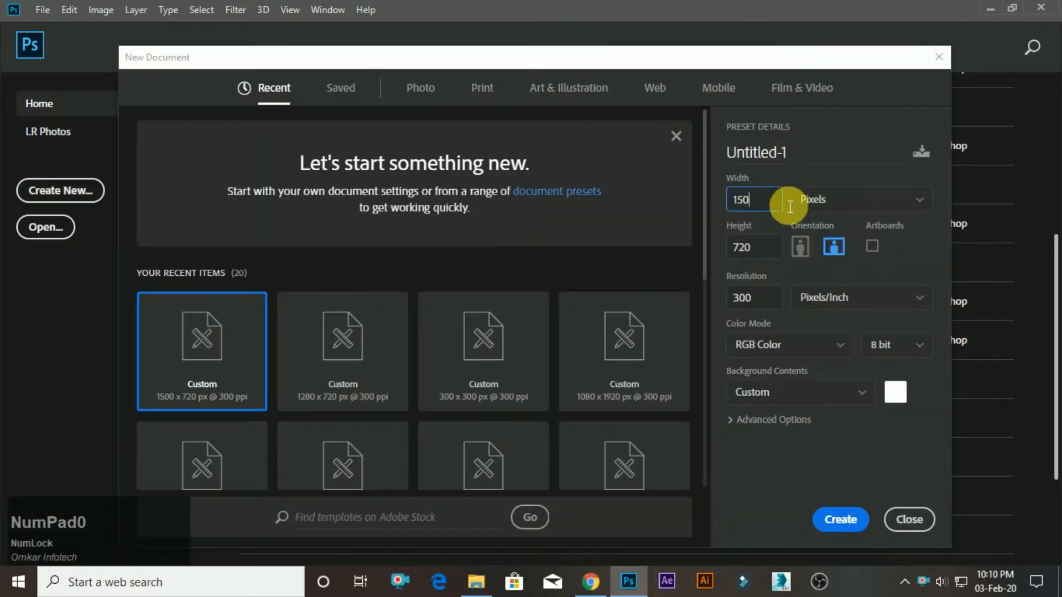
{"action": "left_click", "coordinate": [808, 207]}
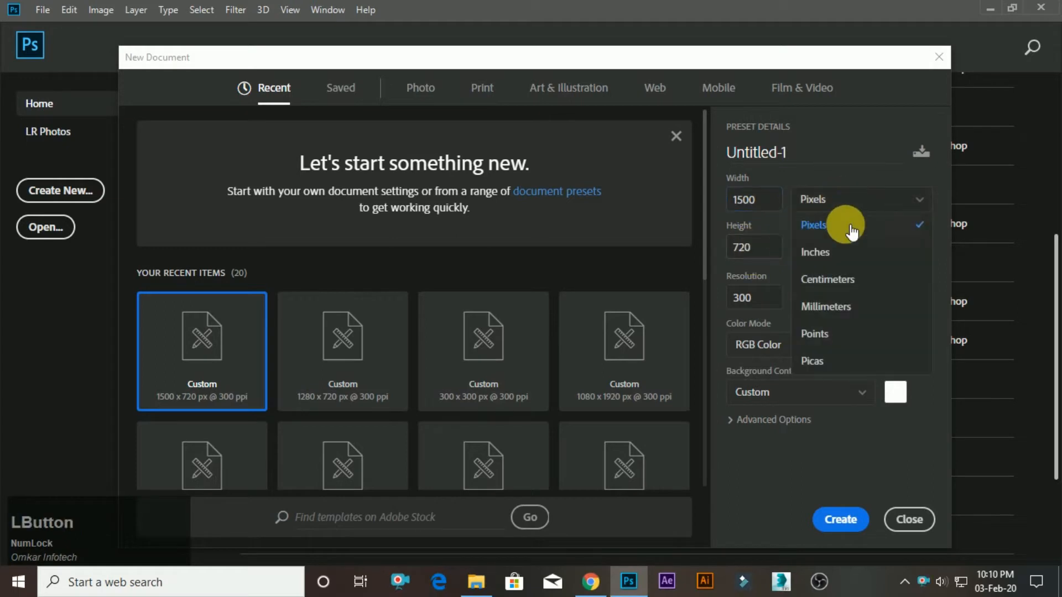
{"action": "left_click", "coordinate": [851, 217]}
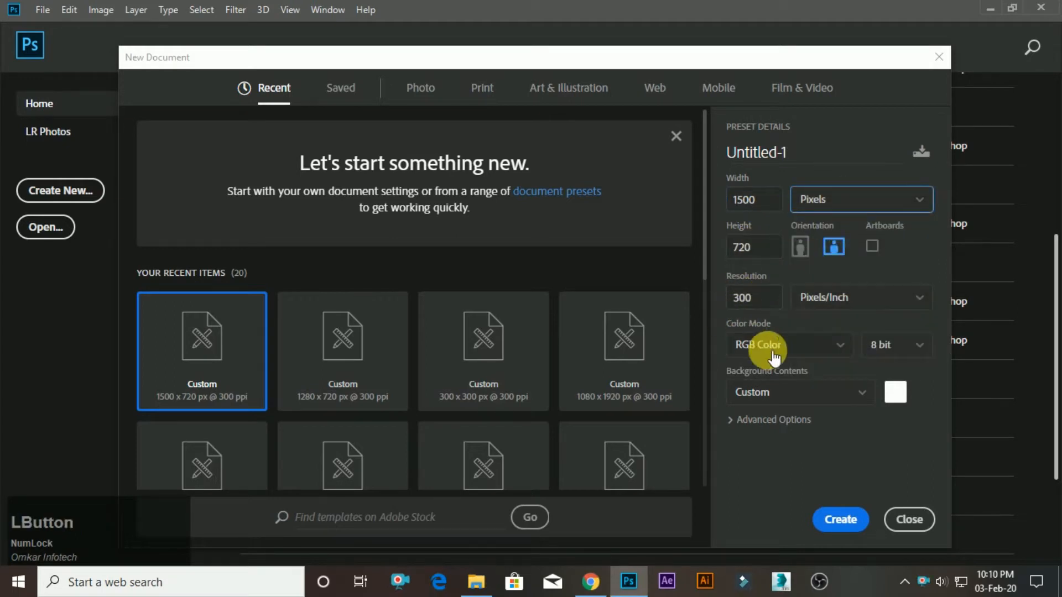
{"action": "left_click", "coordinate": [842, 519]}
{"action": "scroll", "coordinate": [350, 282], "scroll_direction": "down", "scroll_amount": 1}
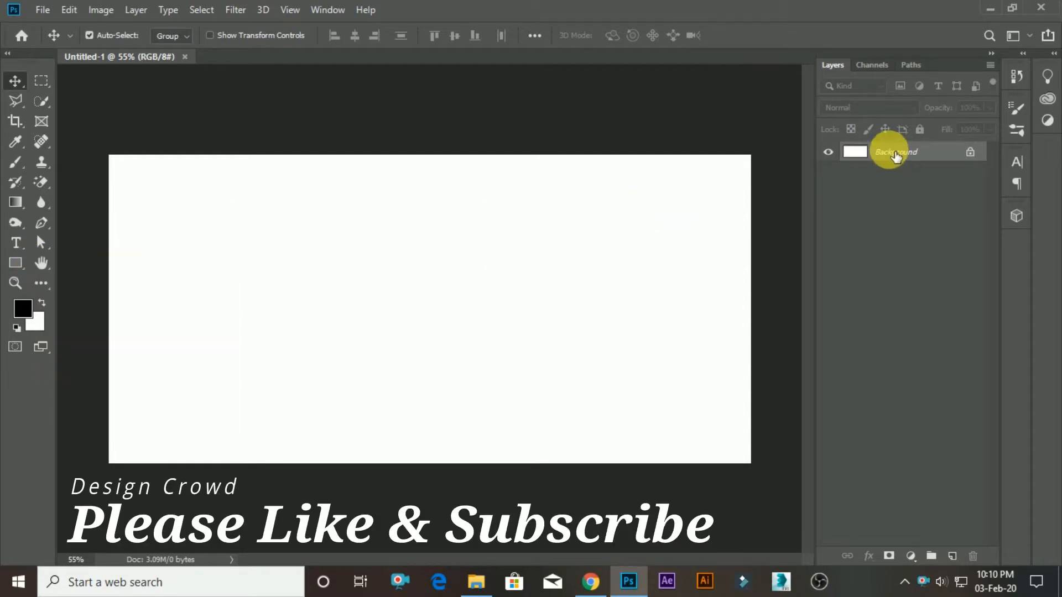
Duplicate the Background layer and add a Gradient Overlay to the copy.
{"action": "left_click_drag", "start_coordinate": [896, 156], "coordinate": [952, 556]}
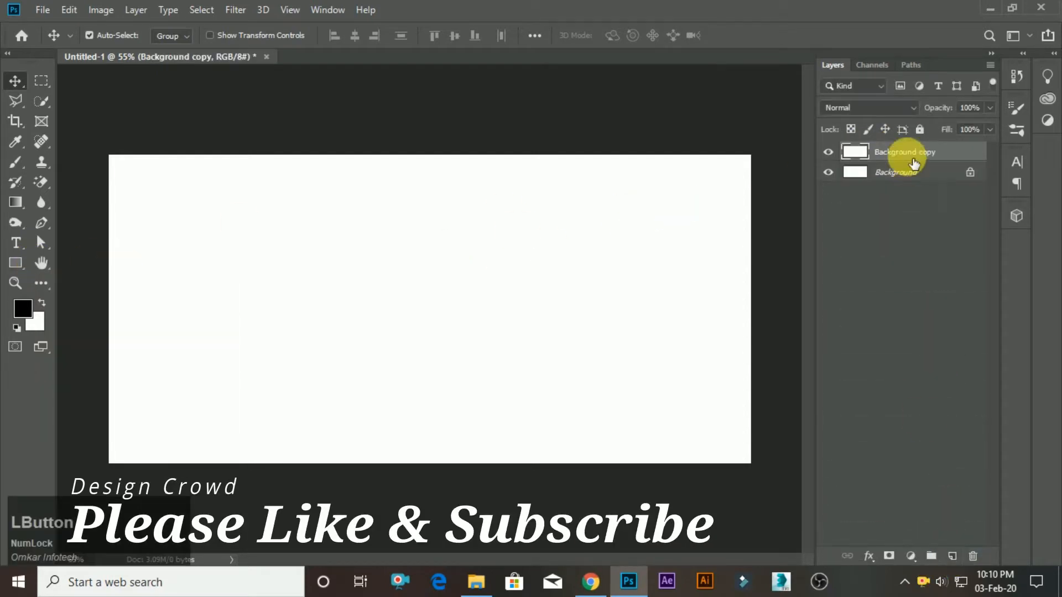
{"action": "double_click", "coordinate": [986, 157]}
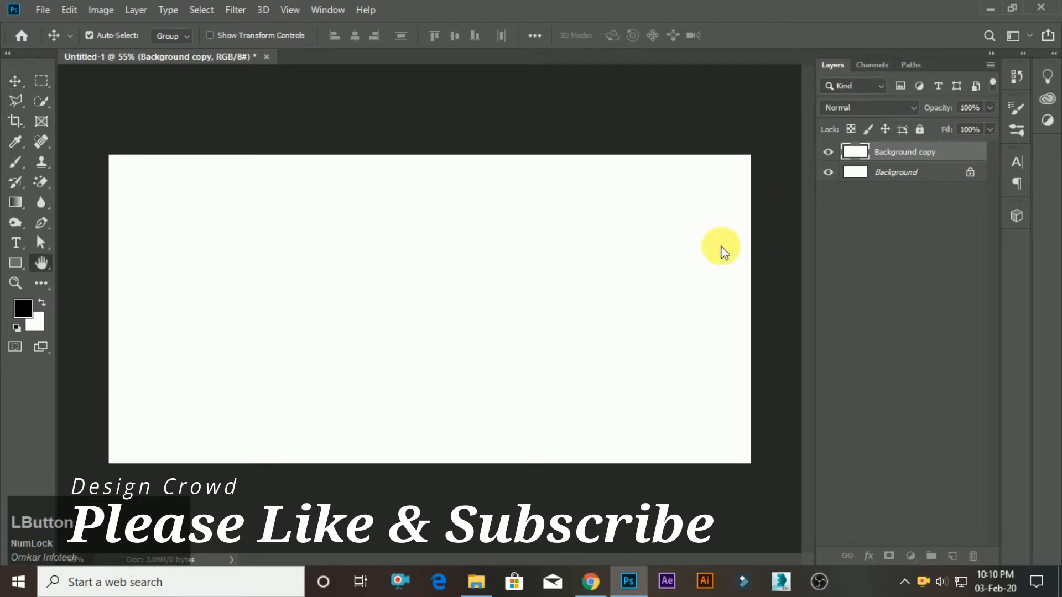
{"action": "left_click_drag", "start_coordinate": [578, 182], "coordinate": [760, 165]}
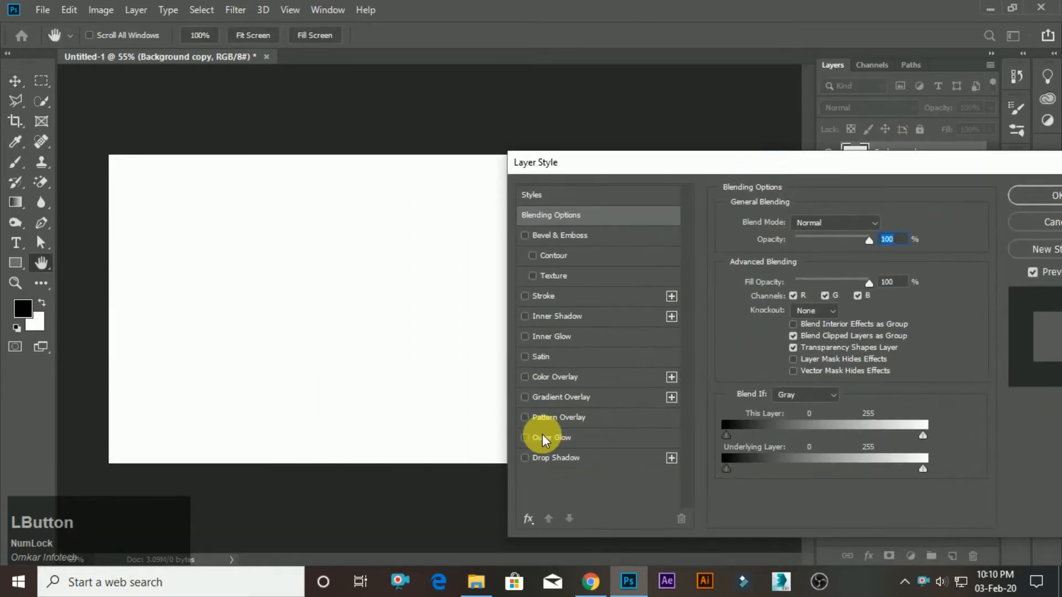
{"action": "left_click", "coordinate": [540, 396]}
Set the overlay gradient's start colour to off-white and its end colour to f4f4f4, and apply the layer style.
{"action": "left_click", "coordinate": [815, 257]}
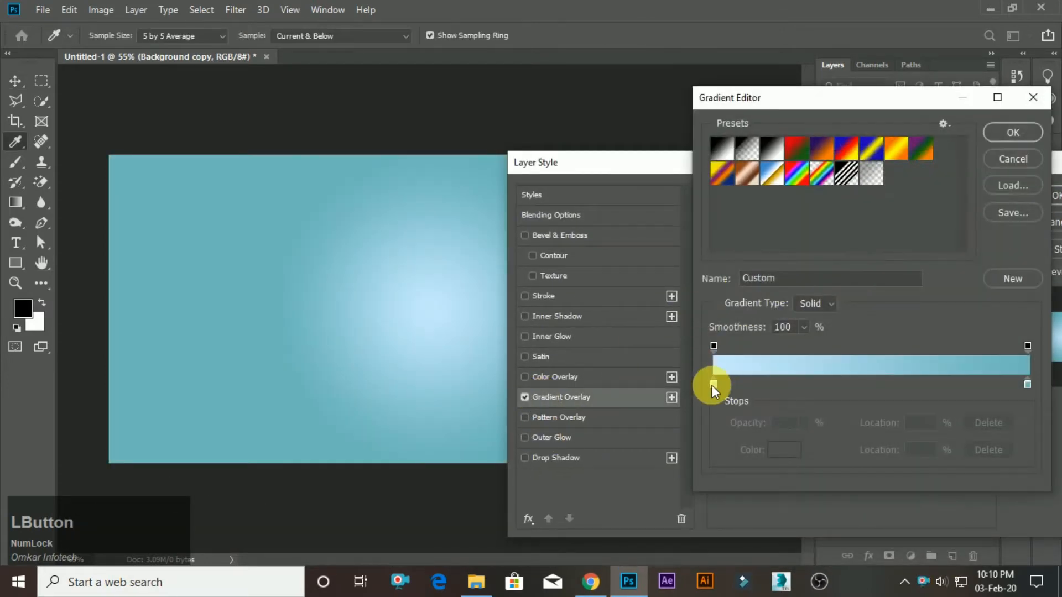
{"action": "double_click", "coordinate": [712, 385]}
{"action": "left_click_drag", "start_coordinate": [575, 326], "coordinate": [532, 305]}
{"action": "left_click", "coordinate": [860, 290]}
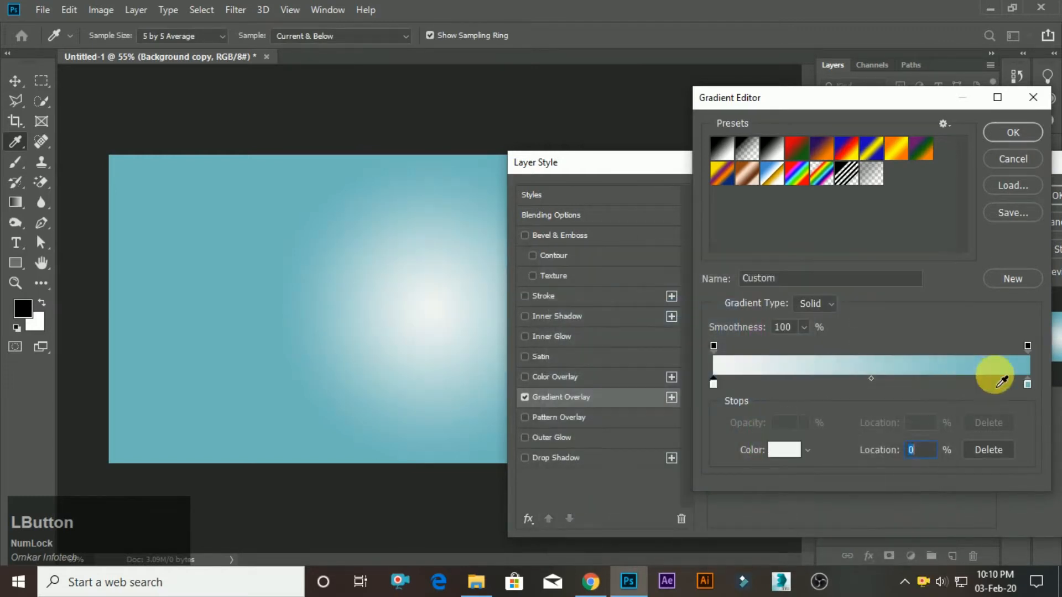
{"action": "double_click", "coordinate": [1025, 385]}
{"action": "mouse_move", "coordinate": [635, 339]}
{"action": "left_mouse_down"}
{"action": "mouse_move", "coordinate": [505, 308]}
{"action": "mouse_move", "coordinate": [552, 332]}
{"action": "mouse_move", "coordinate": [546, 317]}
{"action": "left_mouse_up"}
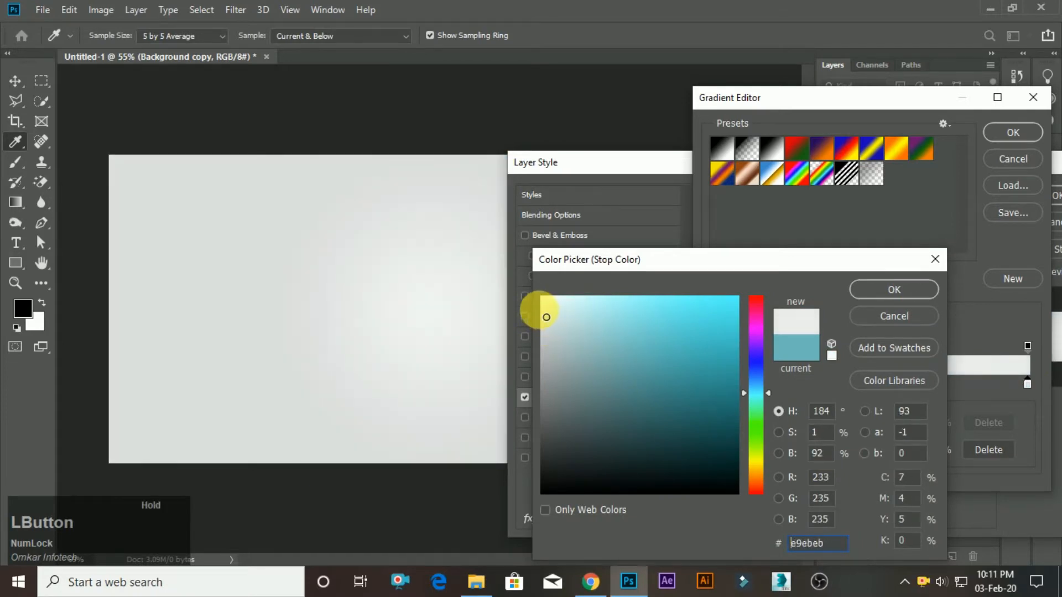
{"action": "left_click", "coordinate": [869, 289]}
{"action": "left_click", "coordinate": [1013, 160]}
{"action": "left_click", "coordinate": [1004, 180]}
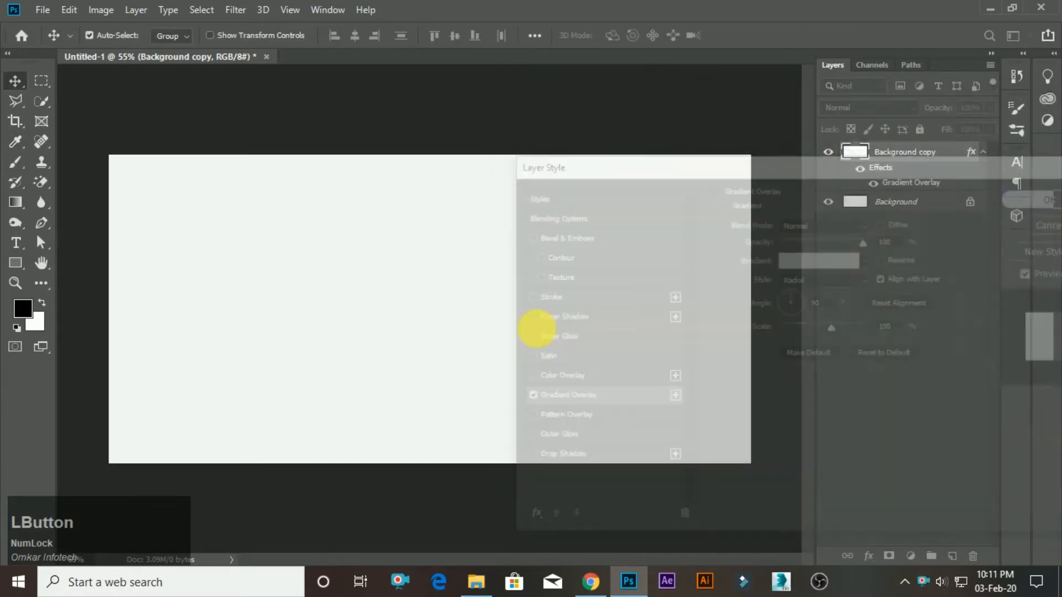
Set the start colour of the Background copy's overlay gradient to white, ffffff, and apply the layer style.
{"action": "double_click", "coordinate": [921, 187]}
{"action": "left_click", "coordinate": [759, 257]}
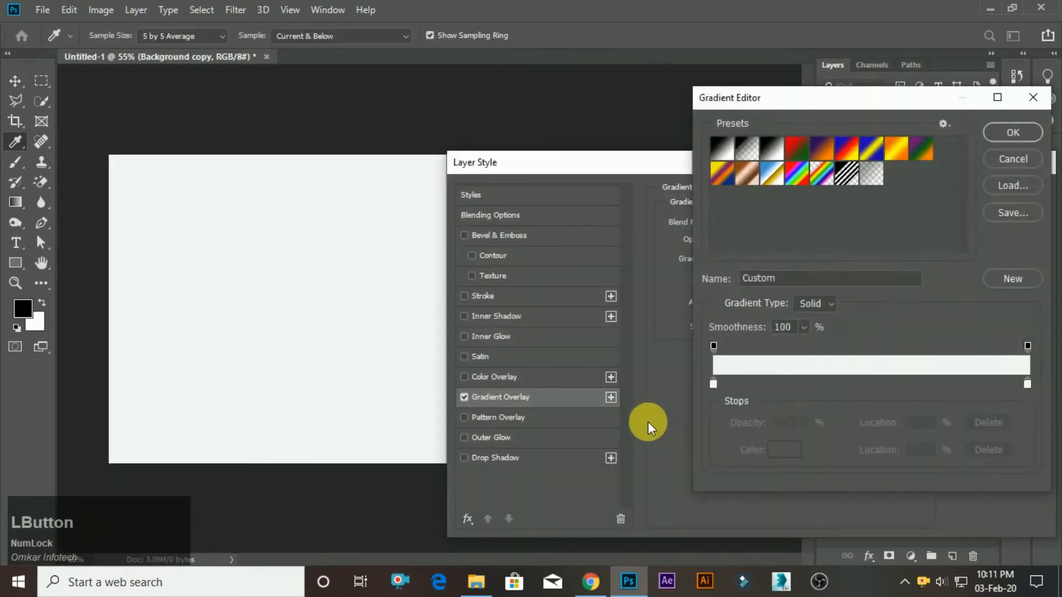
{"action": "double_click", "coordinate": [715, 384]}
{"action": "left_click_drag", "start_coordinate": [625, 353], "coordinate": [497, 276]}
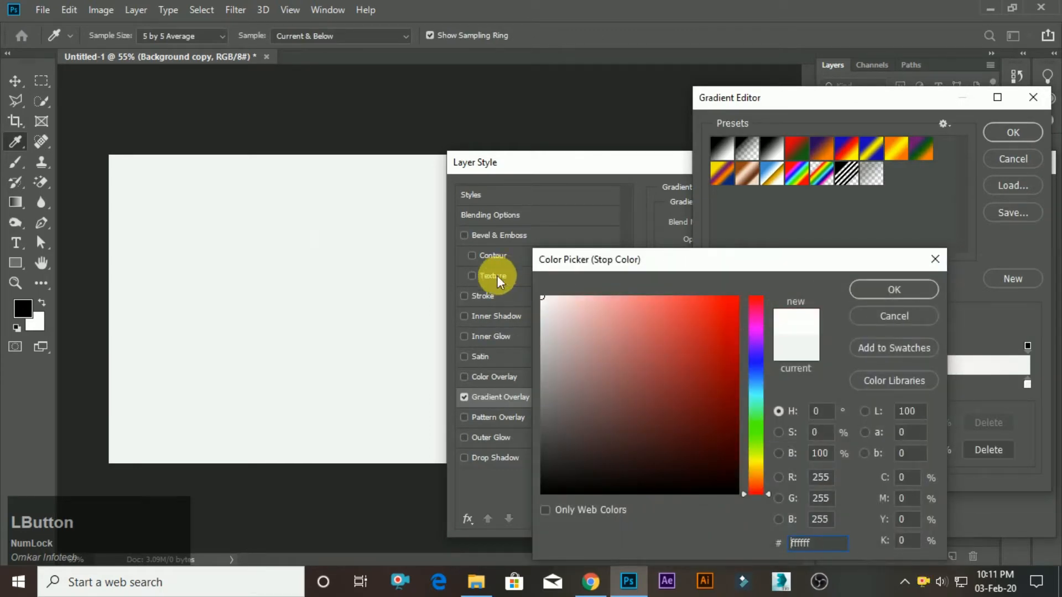
{"action": "left_click", "coordinate": [853, 290]}
{"action": "left_click", "coordinate": [1002, 132]}
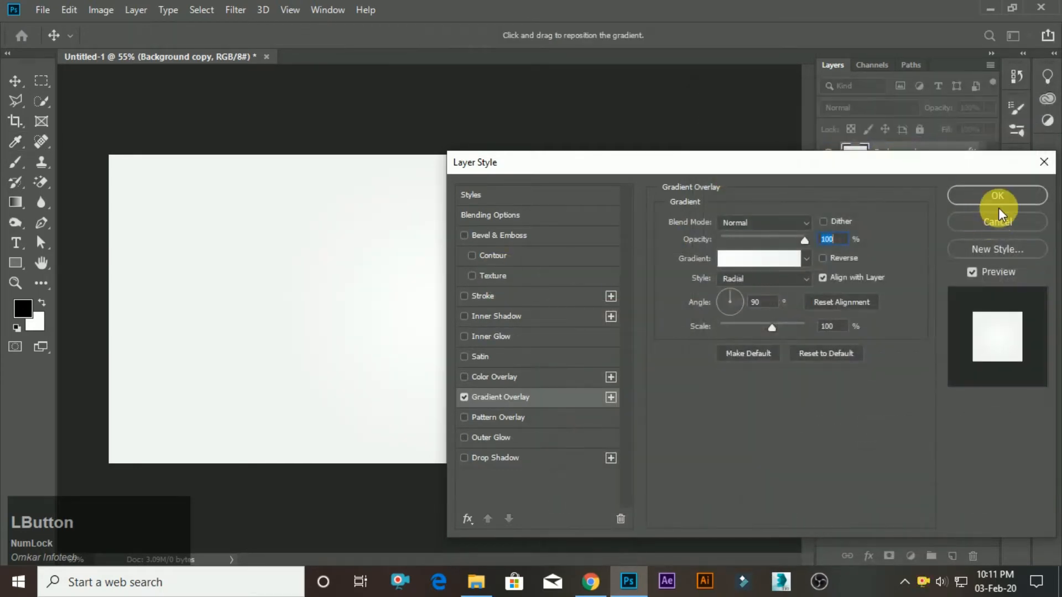
{"action": "left_click", "coordinate": [1000, 196]}
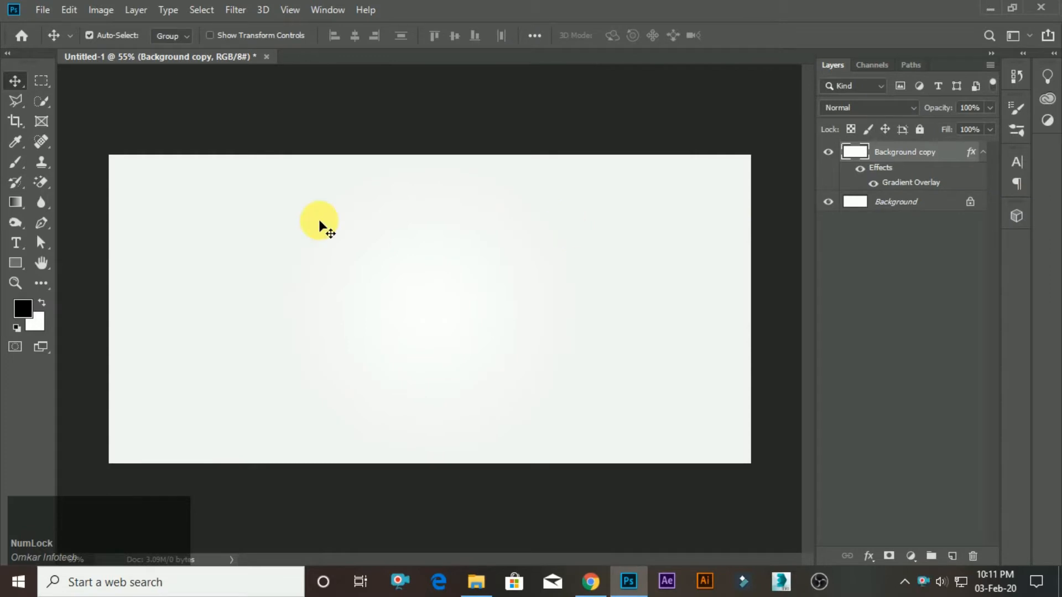
Draw a black chevron arrow custom shape about 471 by 721 px in the middle of the canvas, spanning its full height.
{"action": "right_click", "coordinate": [15, 266]}
{"action": "left_click", "coordinate": [69, 334]}
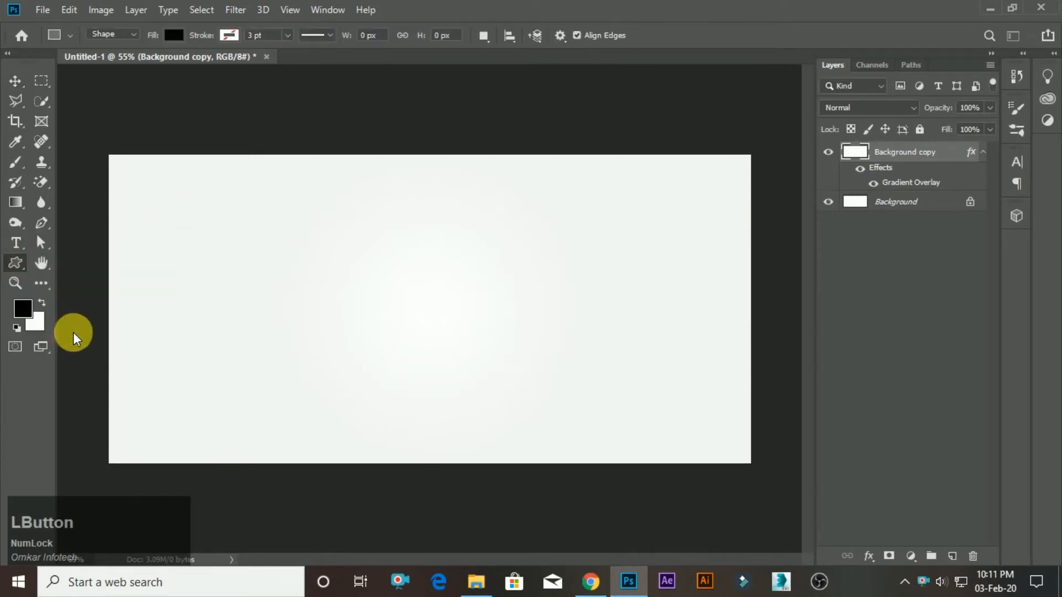
{"action": "left_click", "coordinate": [628, 37]}
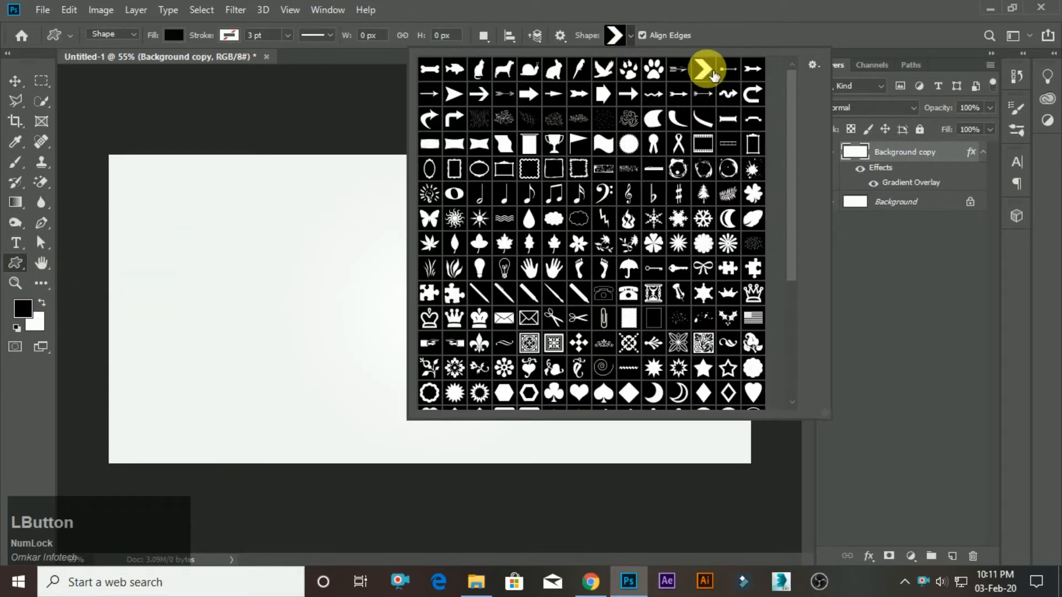
{"action": "double_click", "coordinate": [712, 72]}
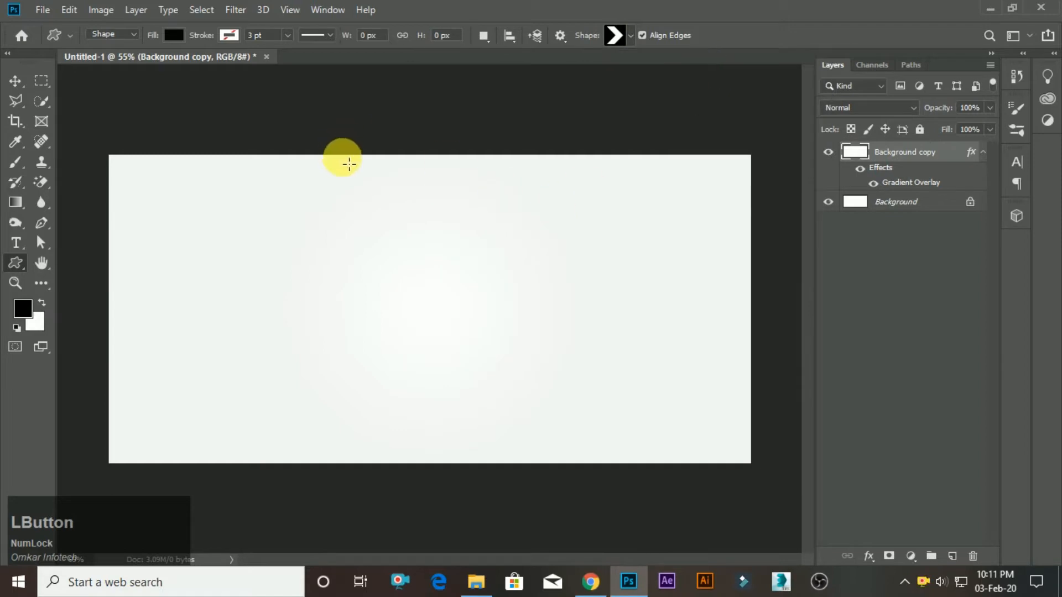
{"action": "left_click_drag", "start_coordinate": [349, 163], "coordinate": [544, 466]}
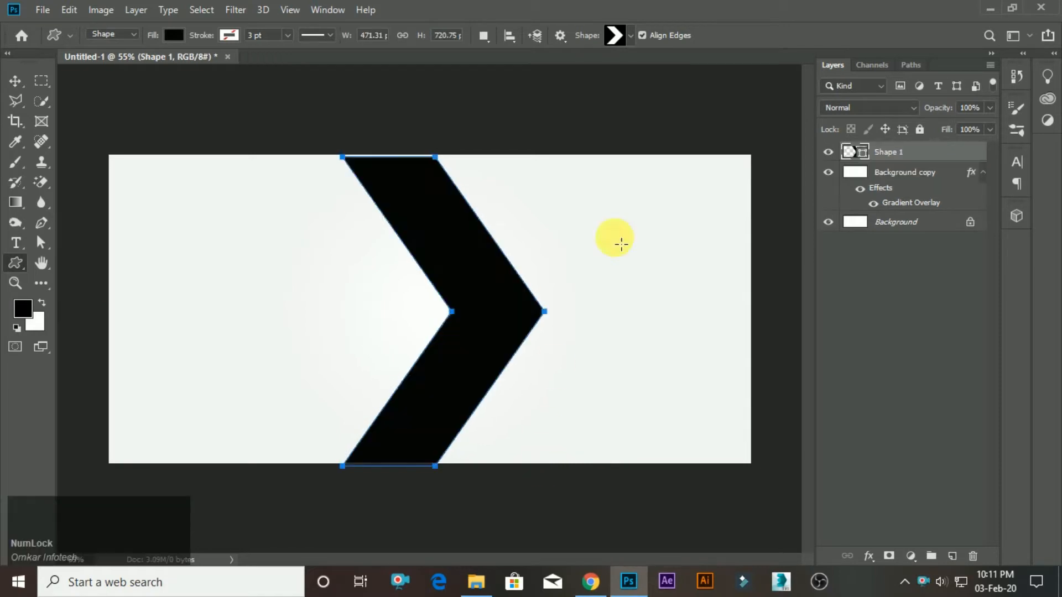
Nudge the chevron upwards until it is flush with the canvas's upper and lower edges.
{"action": "left_click", "coordinate": [15, 82]}
{"action": "left_click", "coordinate": [505, 290]}
{"action": "key", "text": "Up"}
{"action": "key", "text": "Up"}
{"action": "key", "text": "Up"}
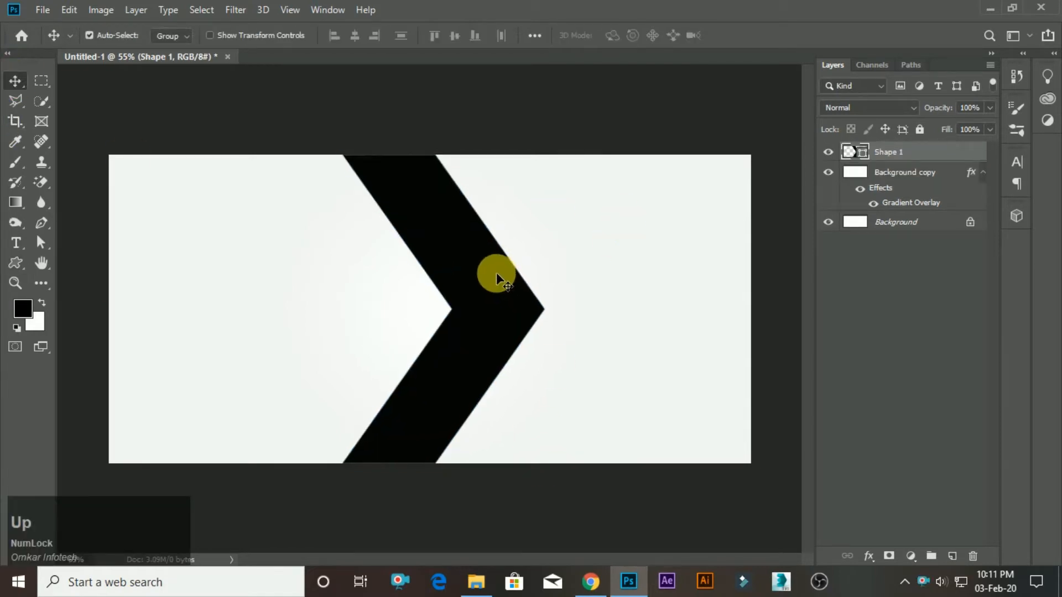
Duplicate the chevron and place the copy at the same height near the canvas's left edge.
{"action": "scroll", "coordinate": [454, 244], "scroll_direction": "down", "scroll_amount": 2, "text": "alt"}
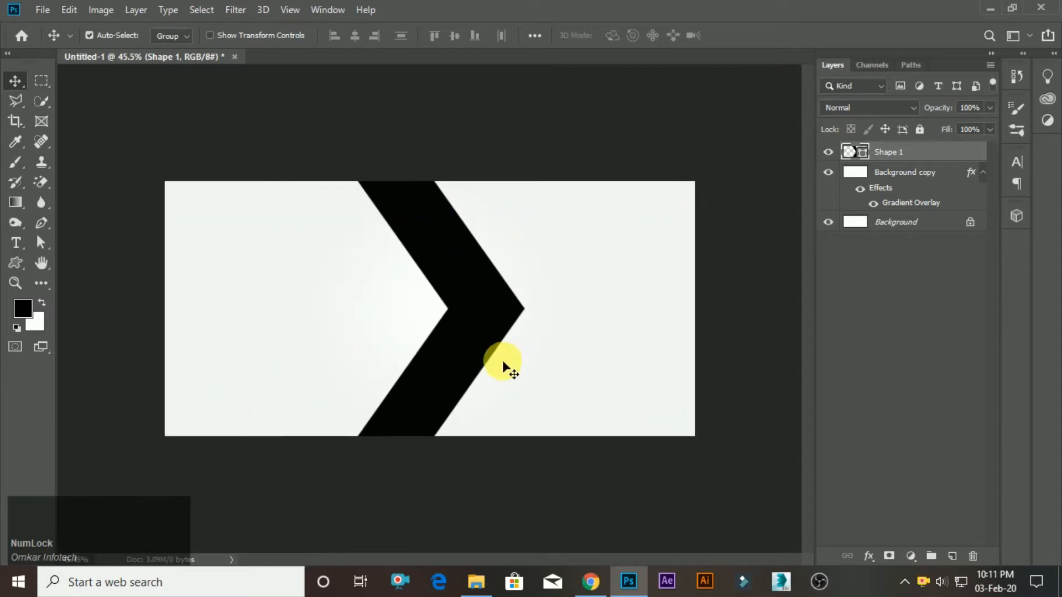
{"action": "left_click_drag", "start_coordinate": [502, 360], "coordinate": [280, 312]}
{"action": "scroll", "coordinate": [444, 333], "scroll_direction": "down", "scroll_amount": 1, "text": "alt"}
{"action": "scroll", "coordinate": [444, 333], "scroll_direction": "up", "scroll_amount": 2, "text": "alt"}
Move the original chevron left and the copy slightly right so only a narrow gap separates them.
{"action": "left_click", "coordinate": [463, 301]}
{"action": "scroll", "coordinate": [436, 310], "scroll_direction": "down", "scroll_amount": 1, "text": "alt"}
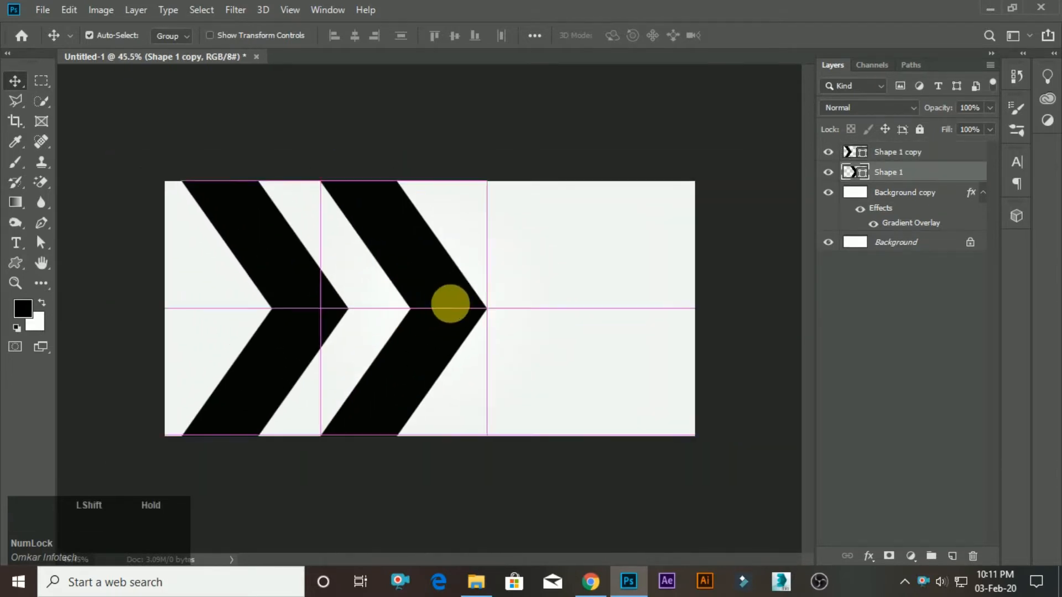
{"action": "left_click_drag", "start_coordinate": [450, 304], "coordinate": [455, 305]}
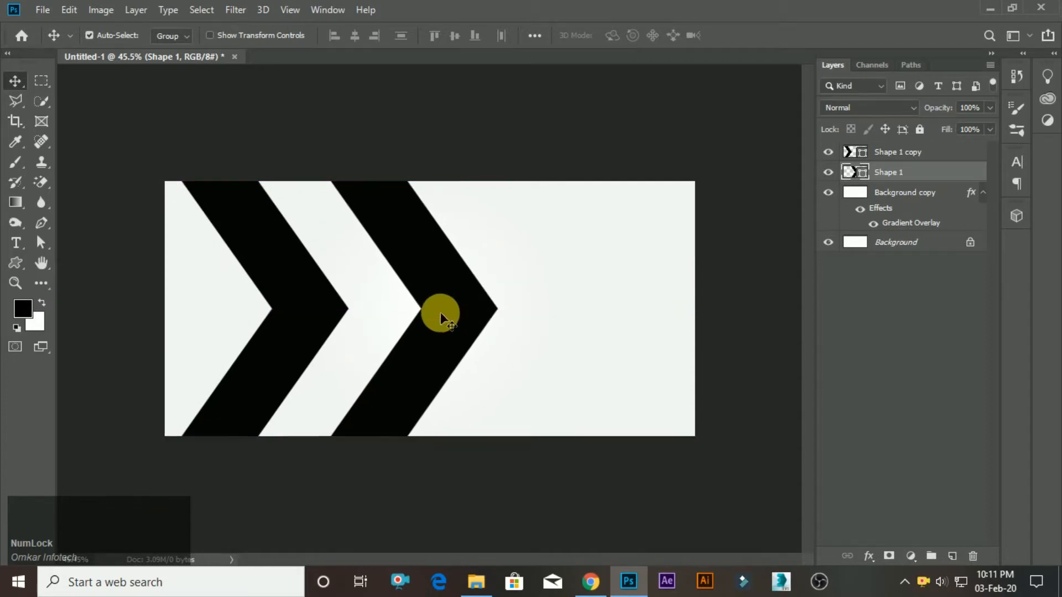
{"action": "scroll", "coordinate": [441, 314], "scroll_direction": "up", "scroll_amount": 1, "text": "alt"}
{"action": "left_click_drag", "start_coordinate": [305, 312], "coordinate": [308, 306]}
{"action": "scroll", "coordinate": [399, 303], "scroll_direction": "down", "scroll_amount": 1, "text": "alt"}
{"action": "left_click", "coordinate": [430, 298]}
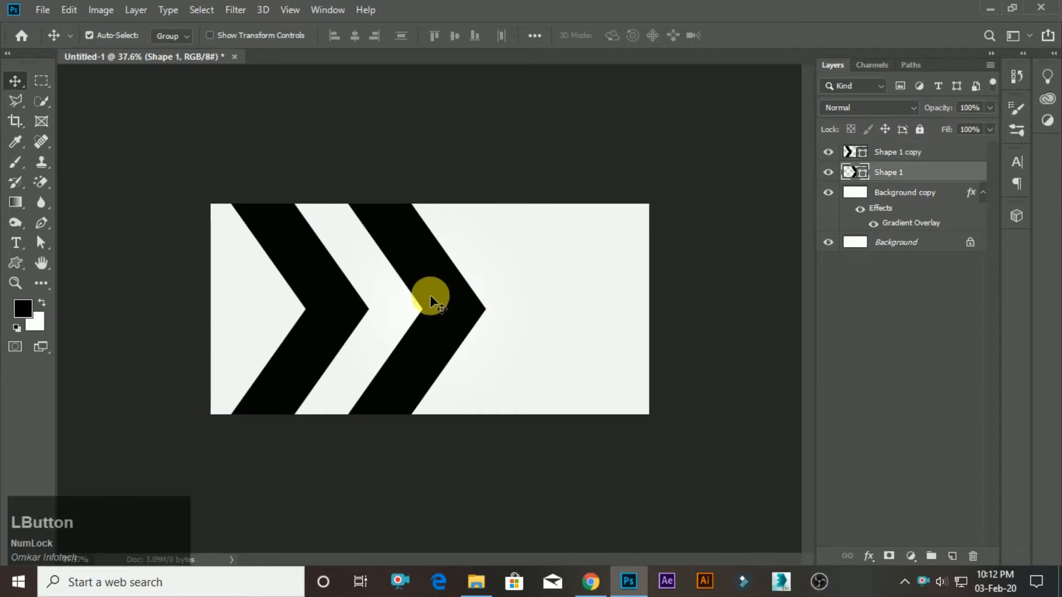
Try to select and shift the left anchor points of the right-hand chevron, and undo the change.
{"action": "left_click", "coordinate": [41, 246]}
{"action": "scroll", "coordinate": [277, 254], "scroll_direction": "up", "scroll_amount": 2, "text": "alt"}
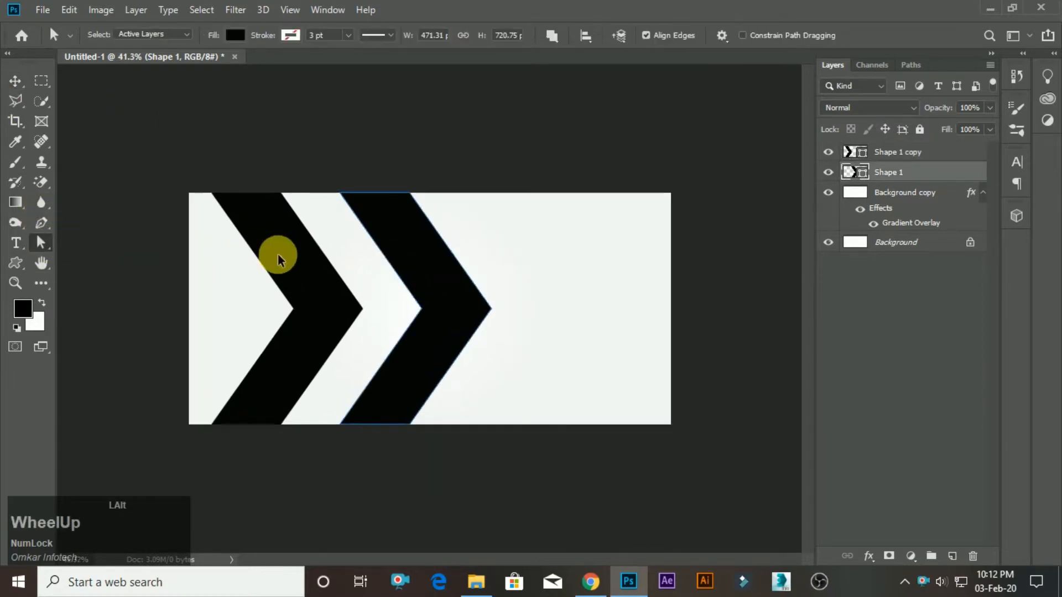
{"action": "right_click", "coordinate": [43, 250]}
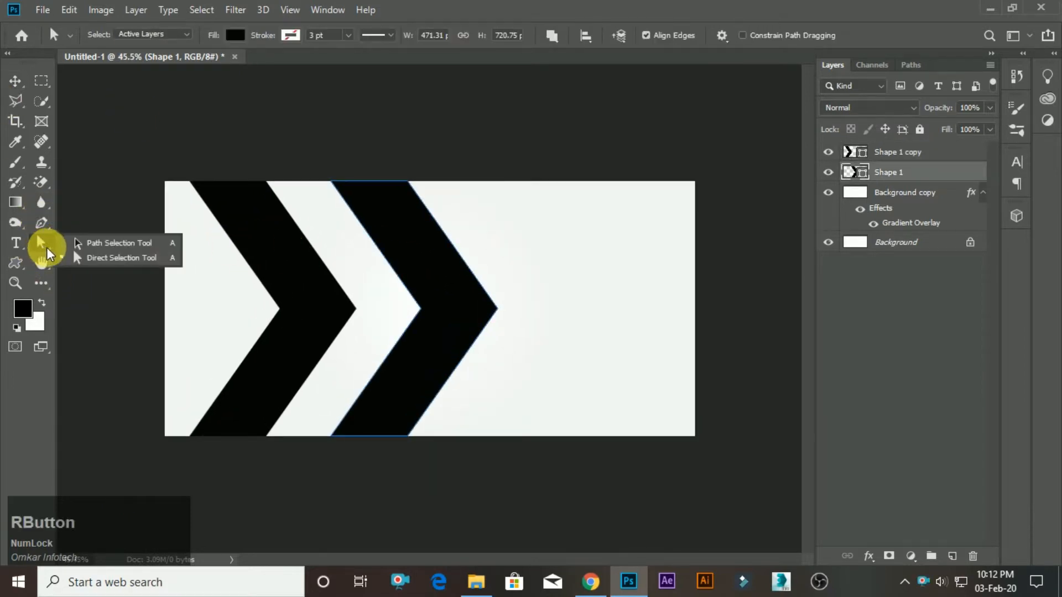
{"action": "left_click", "coordinate": [285, 180]}
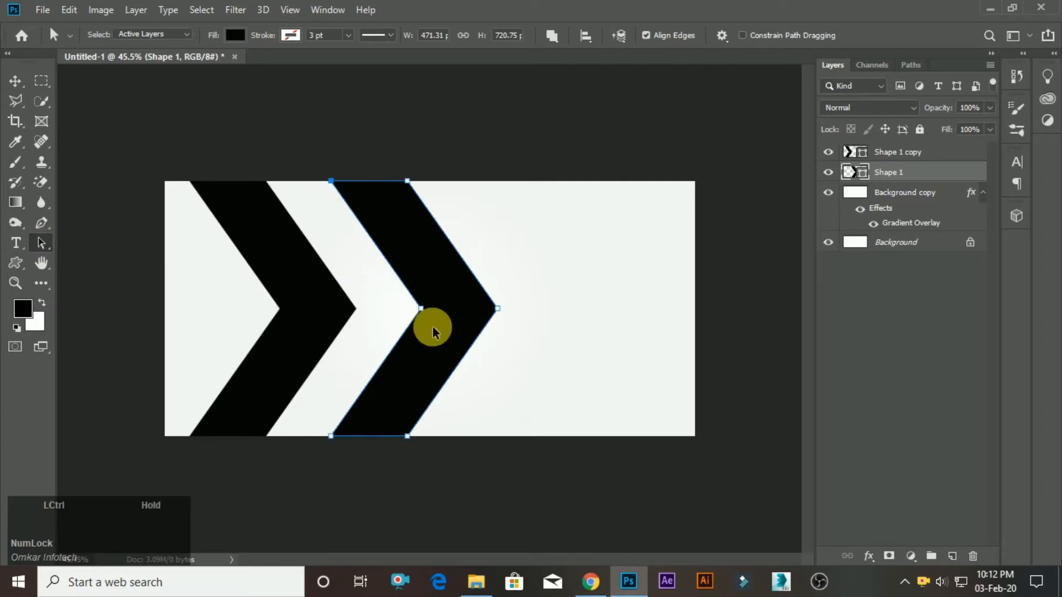
{"action": "key", "text": "ctrl"}
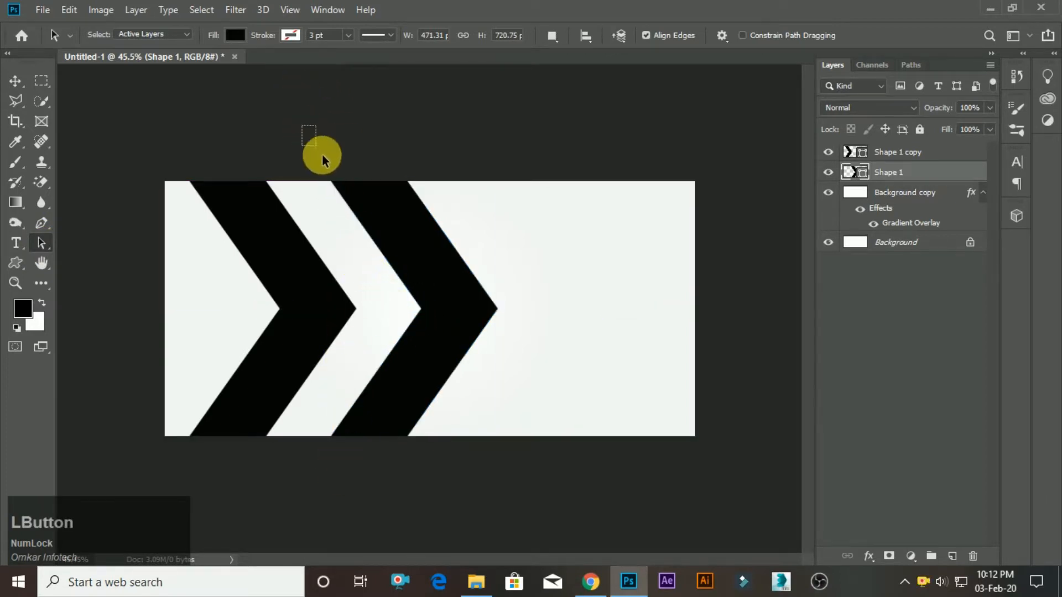
{"action": "left_click_drag", "start_coordinate": [322, 155], "coordinate": [376, 471]}
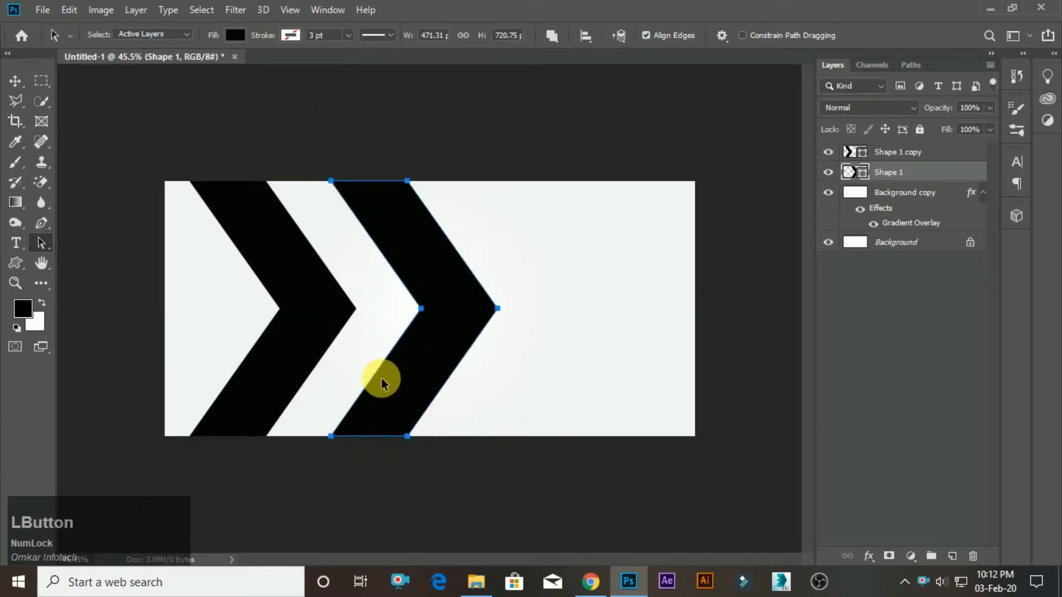
{"action": "left_click_drag", "start_coordinate": [408, 282], "coordinate": [432, 346]}
{"action": "key", "text": "ctrl+z"}
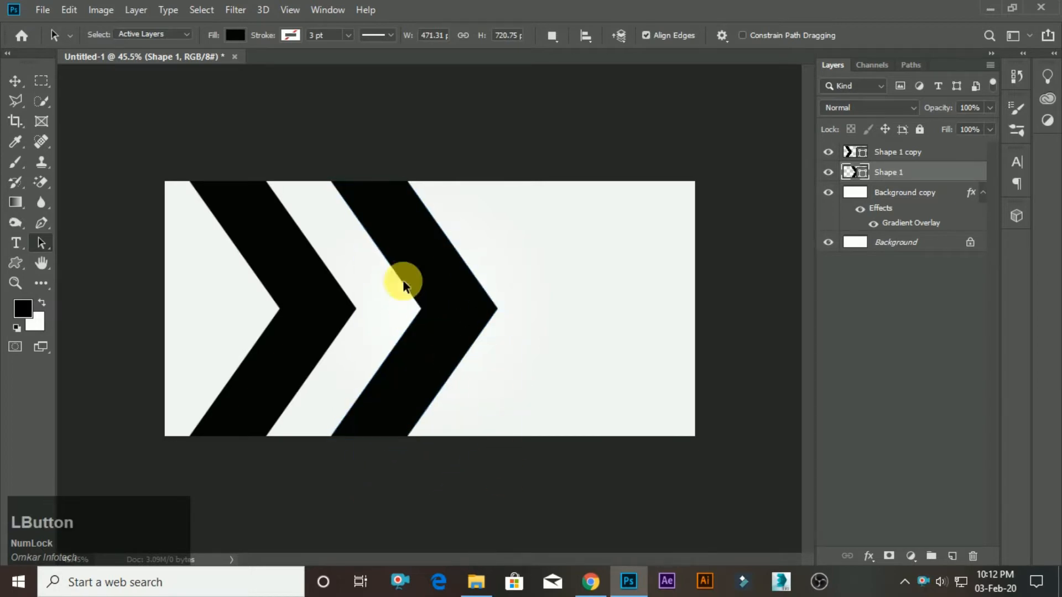
Use Direct Selection to stretch the right-hand chevron's three left anchor points left until the inner corner meets the canvas edge.
{"action": "right_click", "coordinate": [41, 243]}
{"action": "left_click", "coordinate": [78, 265]}
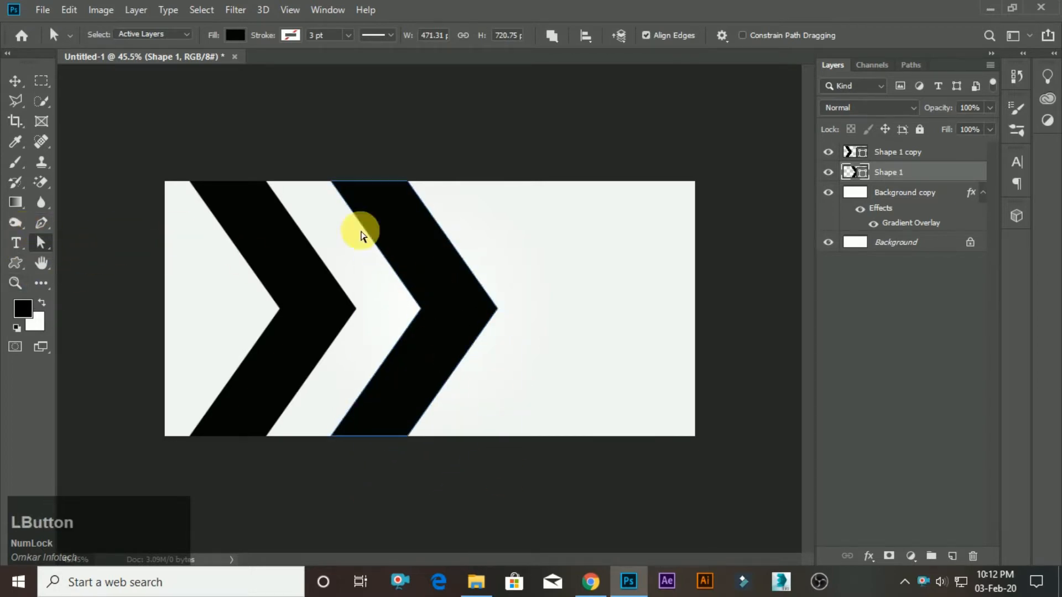
{"action": "left_click_drag", "start_coordinate": [303, 152], "coordinate": [440, 351]}
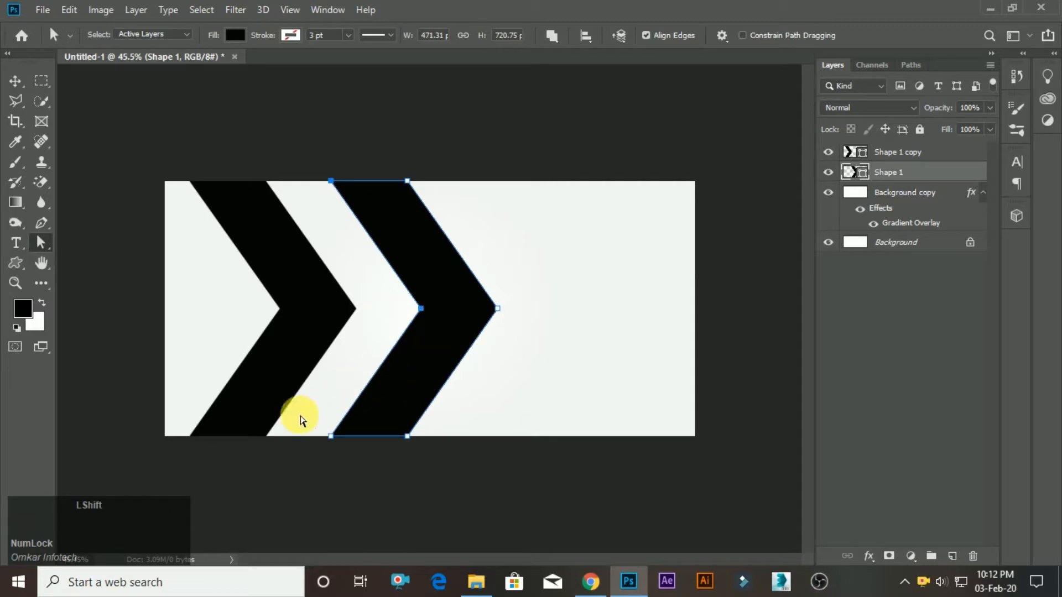
{"action": "left_click_drag", "start_coordinate": [341, 488], "coordinate": [342, 486]}
{"action": "left_click_drag", "start_coordinate": [422, 315], "coordinate": [163, 314]}
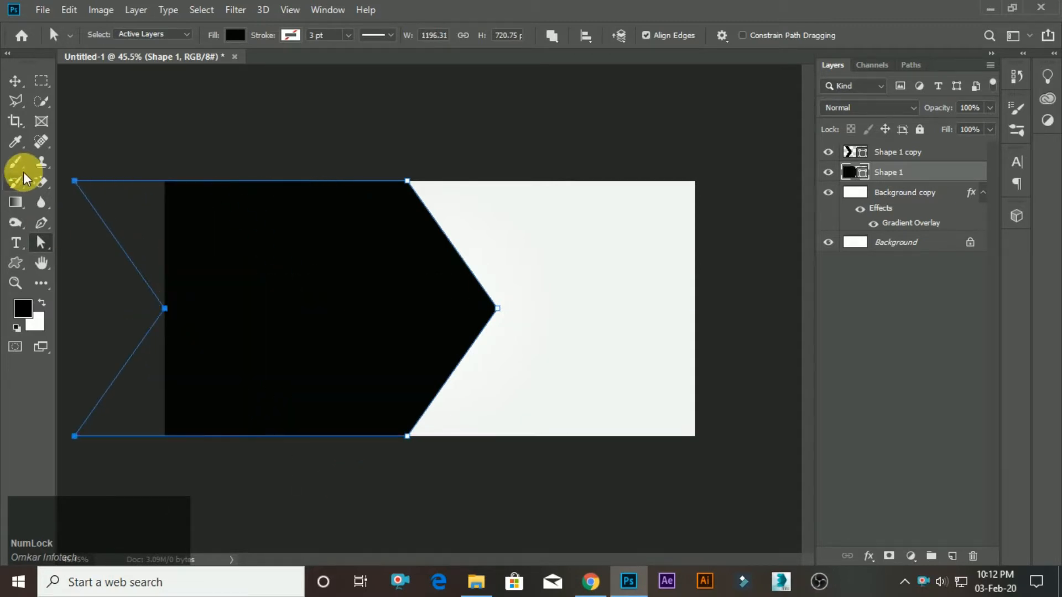
Change the fill of the large stretched chevron, Shape 1, to solid grey b3b3b3.
{"action": "left_click", "coordinate": [15, 81]}
{"action": "left_click", "coordinate": [340, 72]}
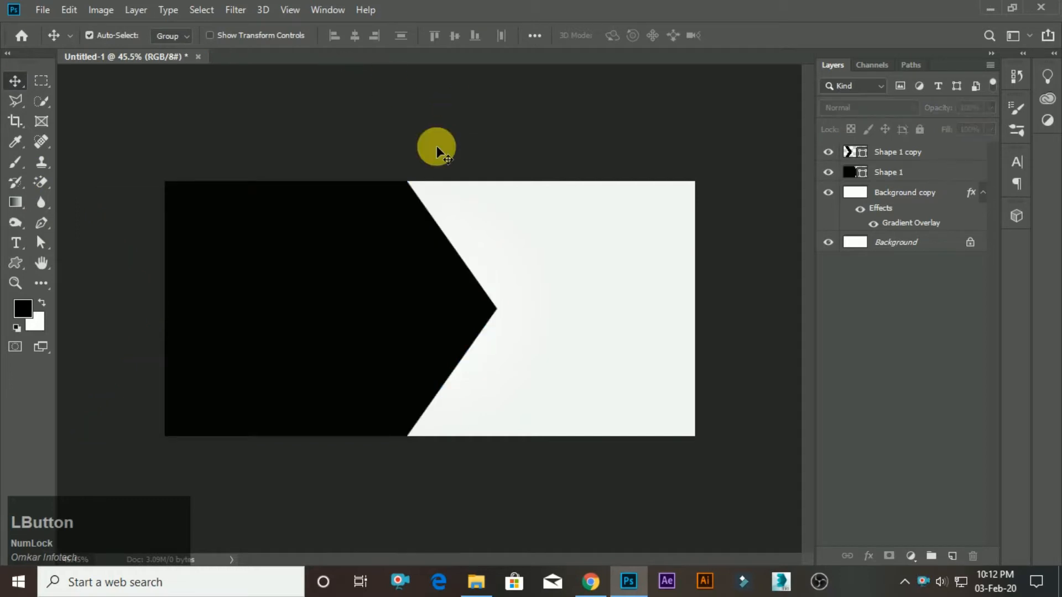
{"action": "left_click", "coordinate": [873, 168]}
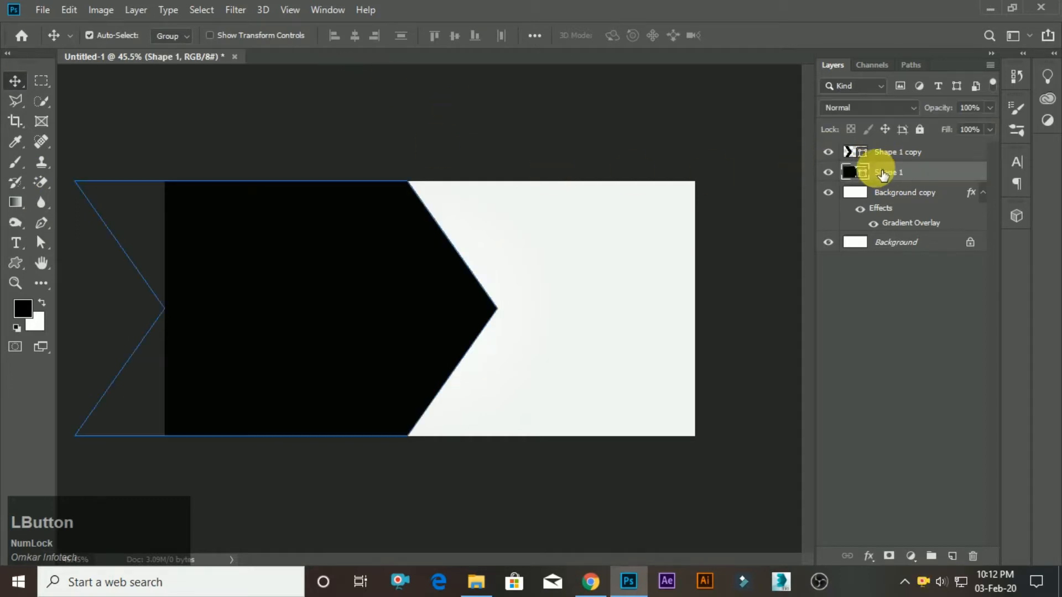
{"action": "double_click", "coordinate": [844, 171]}
{"action": "left_click", "coordinate": [542, 363]}
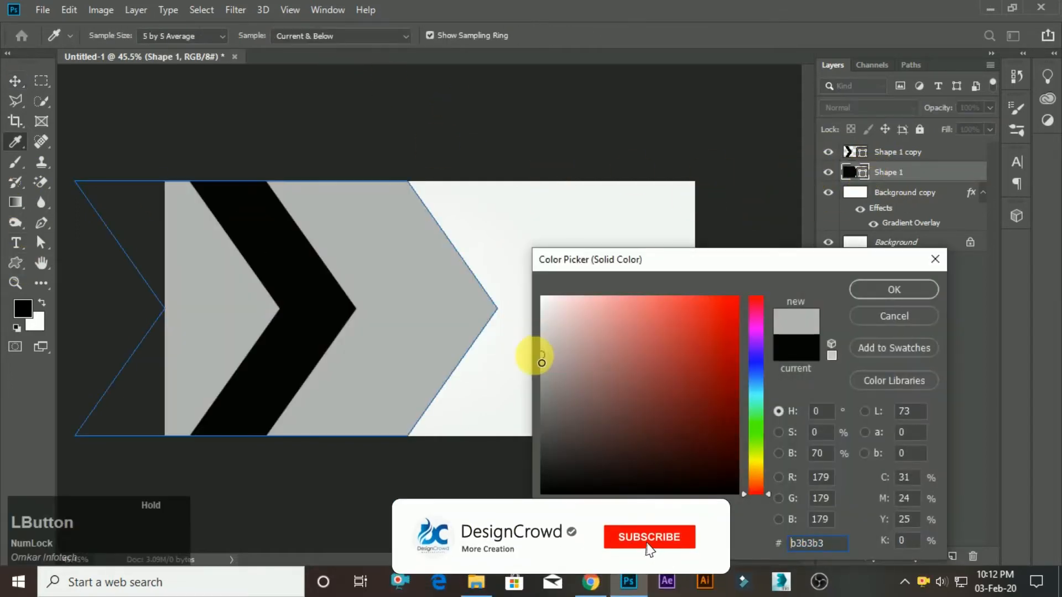
{"action": "left_click", "coordinate": [885, 290]}
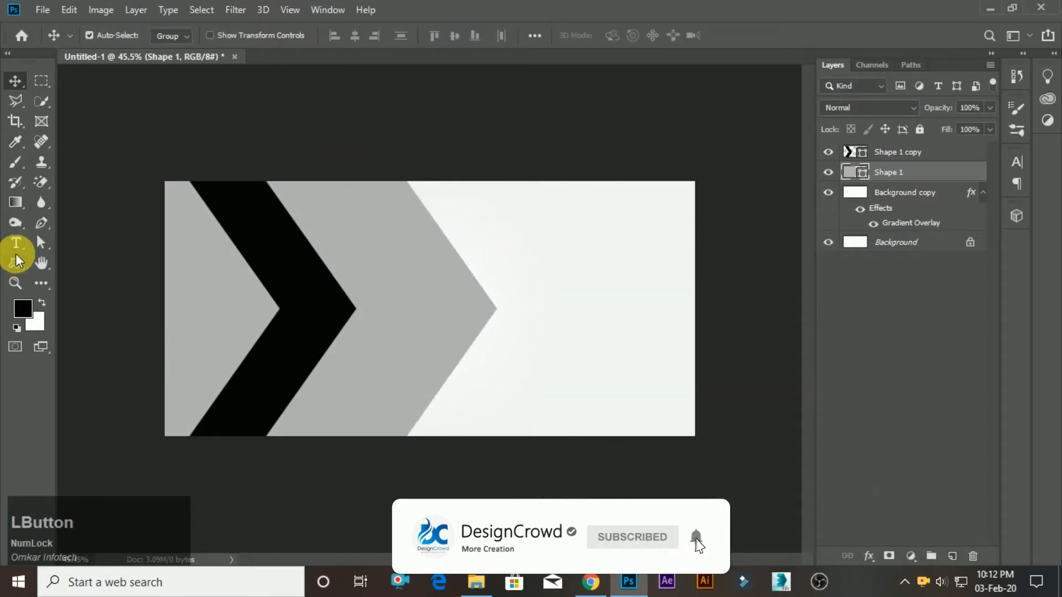
Add a 3 pt white stroke to the large grey chevron and scale it up from its centre to about 106%.
{"action": "left_click", "coordinate": [15, 261]}
{"action": "left_click", "coordinate": [229, 35]}
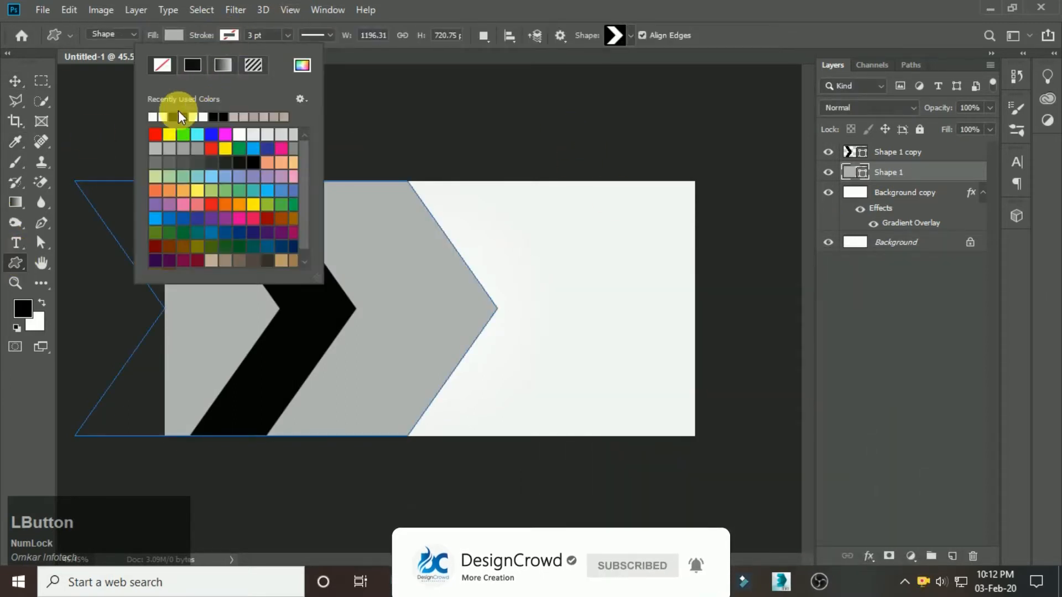
{"action": "left_click", "coordinate": [152, 118]}
{"action": "left_click", "coordinate": [15, 82]}
{"action": "scroll", "coordinate": [280, 159], "scroll_direction": "down", "scroll_amount": 1}
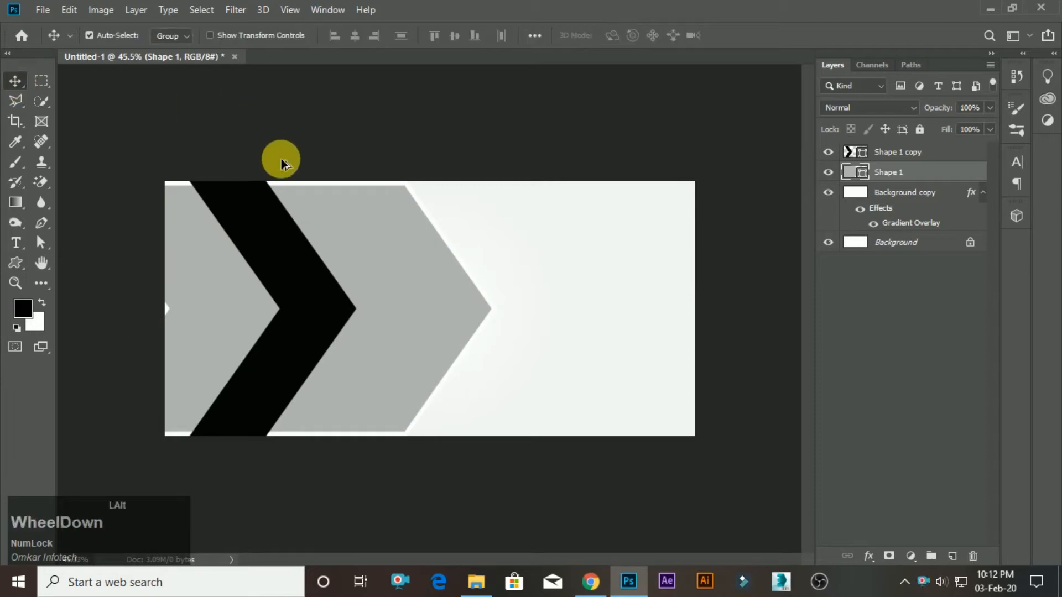
{"action": "key", "text": "ctrl+t"}
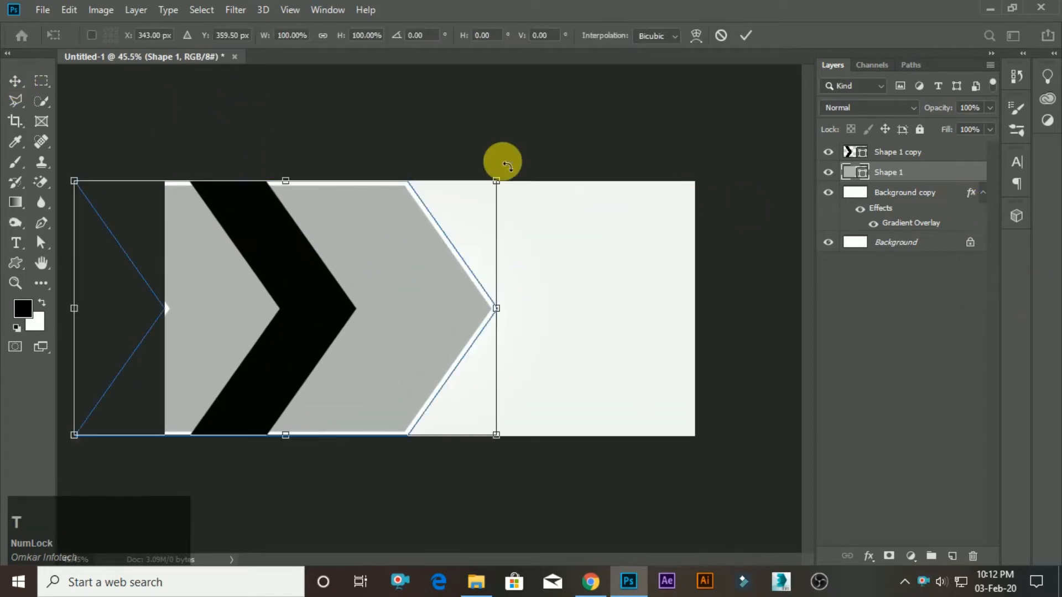
{"action": "left_click_drag", "start_coordinate": [496, 181], "coordinate": [509, 173]}
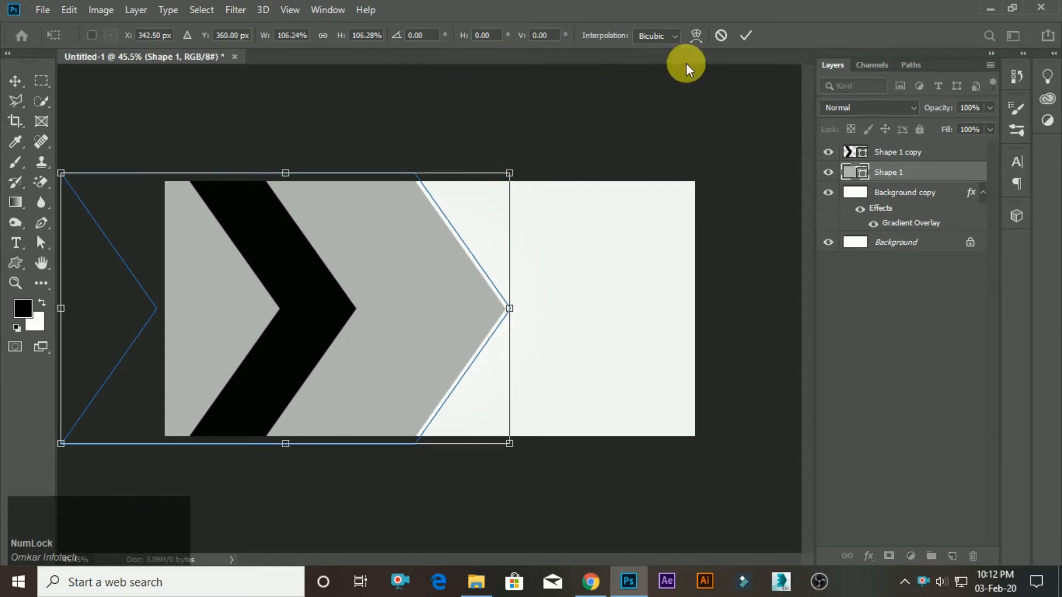
{"action": "left_click", "coordinate": [741, 37]}
Duplicate the black chevron partly off the canvas's left edge and shift the original right, leaving a grey band between them.
{"action": "left_click_drag", "start_coordinate": [304, 299], "coordinate": [198, 330]}
{"action": "left_click_drag", "start_coordinate": [345, 327], "coordinate": [344, 325]}
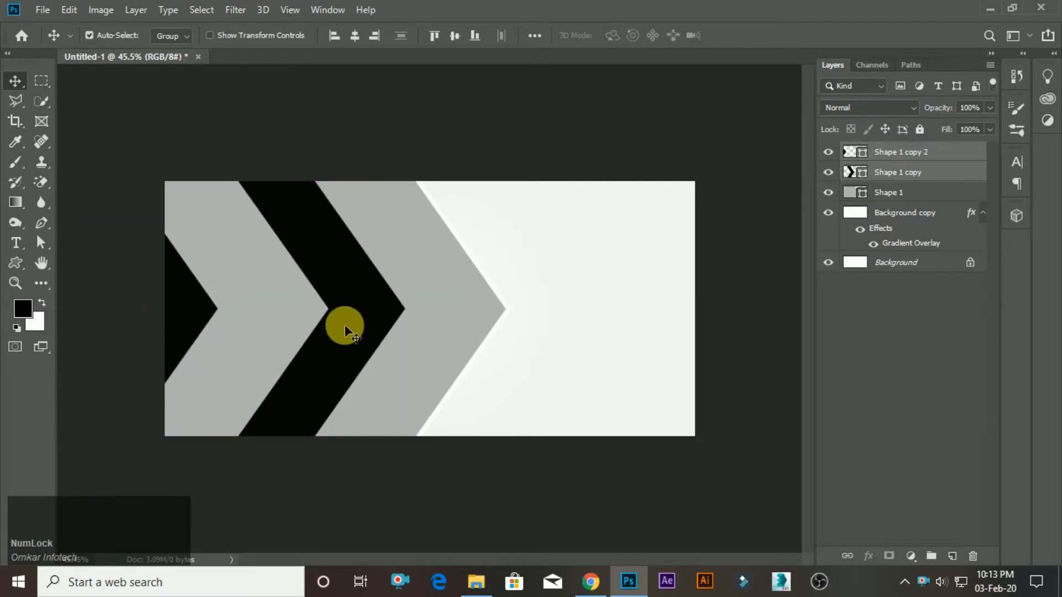
{"action": "key", "text": "ctrl+z"}
{"action": "left_click", "coordinate": [615, 154]}
{"action": "left_click_drag", "start_coordinate": [459, 270], "coordinate": [367, 296]}
Add a 3 pt white stroke to the middle black chevron and scale it up from its centre to about 104.5%.
{"action": "left_click", "coordinate": [13, 265]}
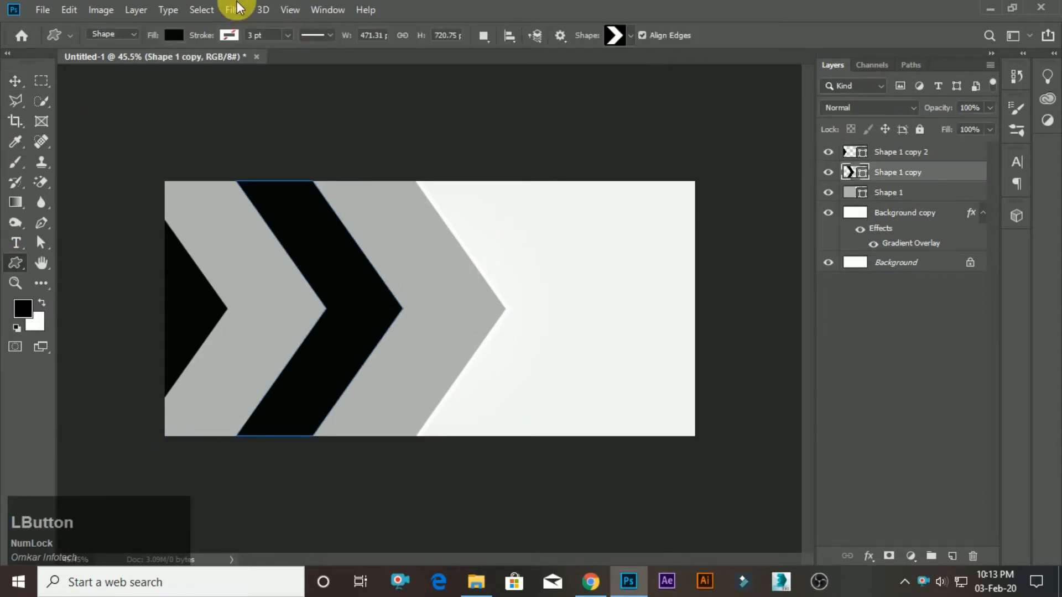
{"action": "left_click", "coordinate": [229, 36]}
{"action": "left_click", "coordinate": [154, 117]}
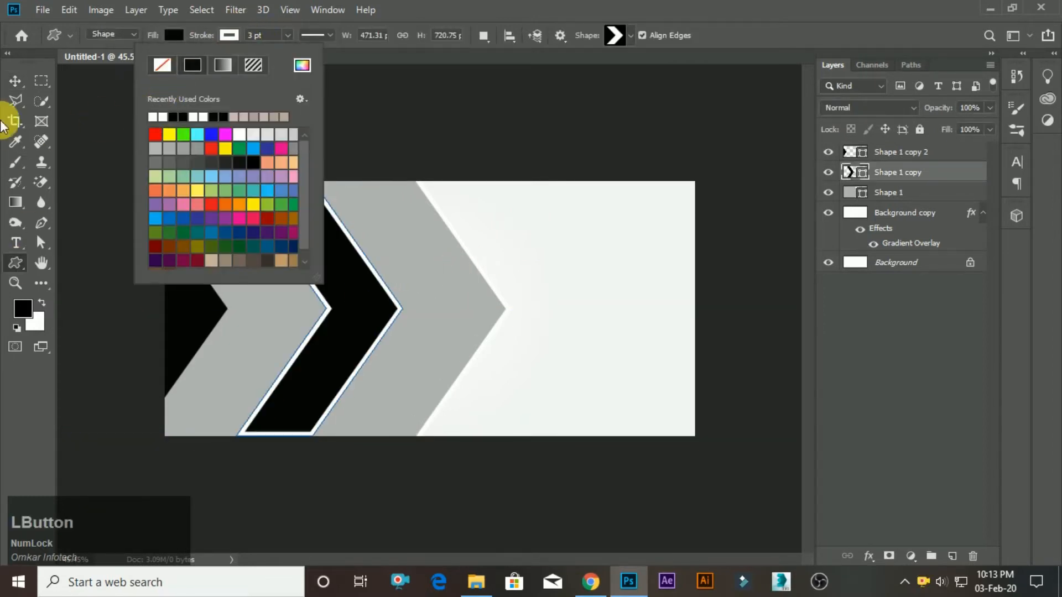
{"action": "left_click", "coordinate": [15, 83]}
{"action": "key", "text": "ctrl+t"}
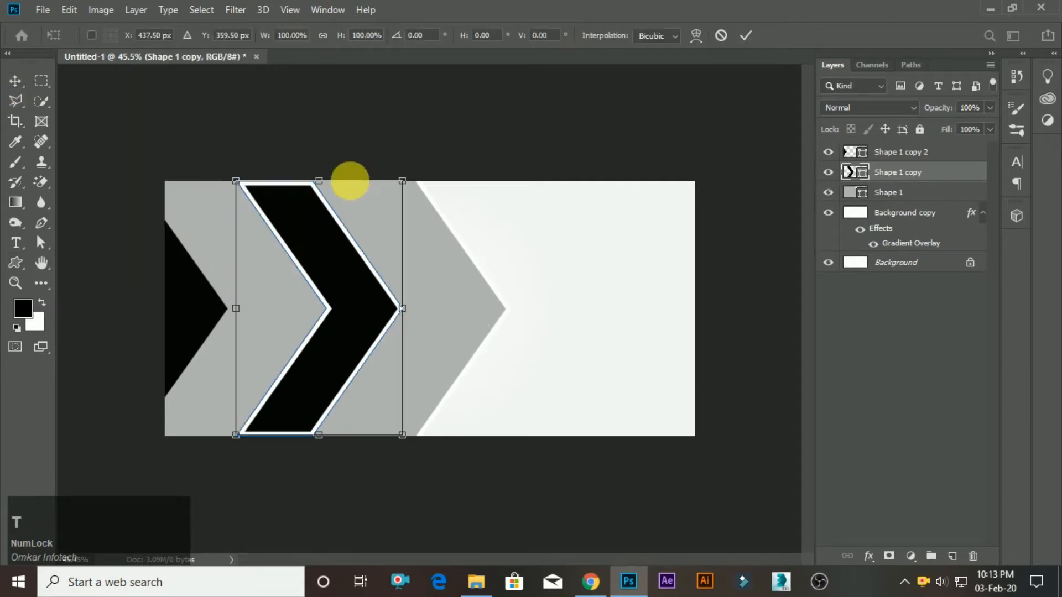
{"action": "left_click_drag", "start_coordinate": [414, 187], "coordinate": [419, 184]}
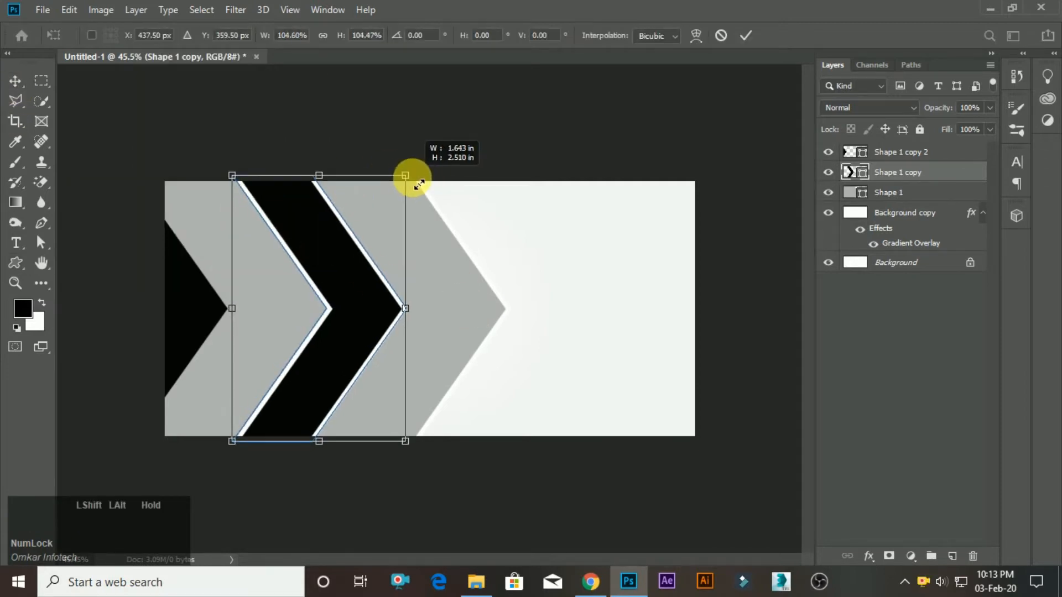
{"action": "left_click", "coordinate": [746, 35]}
Add a 3 pt white stroke to the black chevron at the canvas's left edge.
{"action": "left_click", "coordinate": [177, 304]}
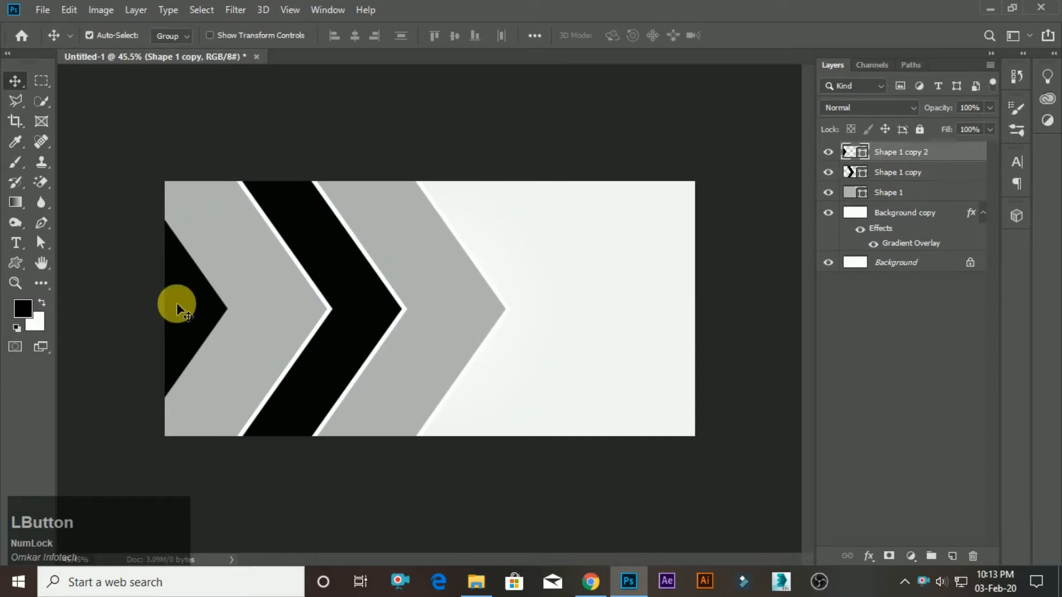
{"action": "left_click", "coordinate": [15, 263]}
{"action": "left_click", "coordinate": [228, 36]}
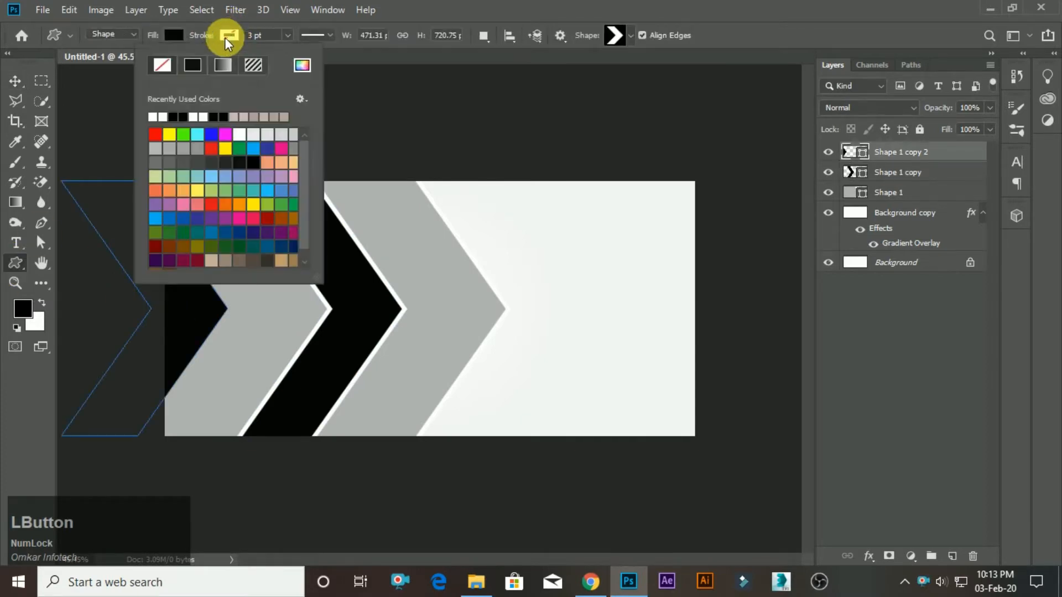
{"action": "left_click", "coordinate": [154, 117]}
{"action": "left_click", "coordinate": [15, 81]}
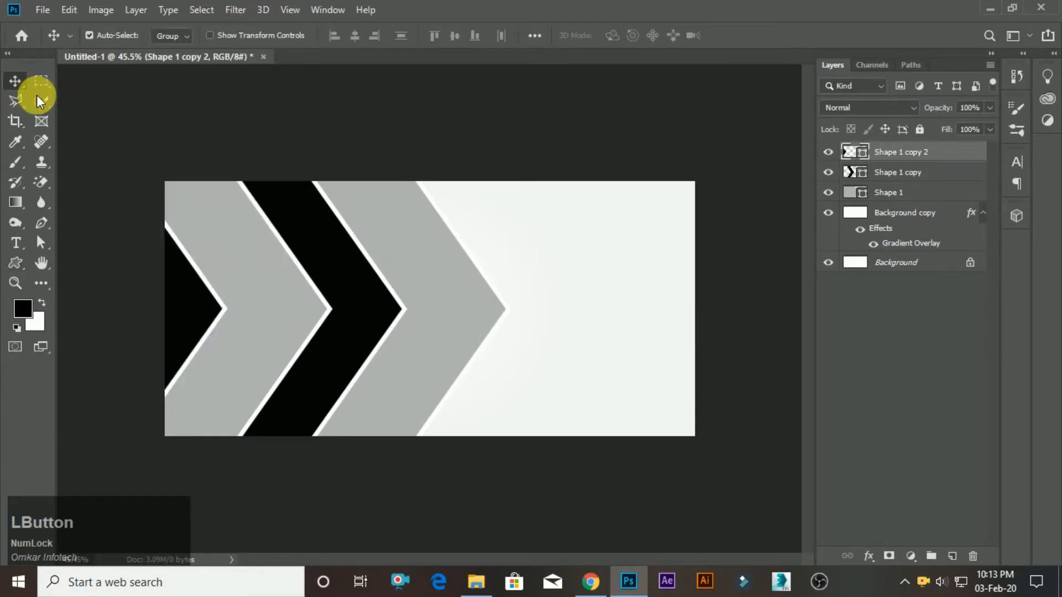
Change the middle chevron's fill from black to a very light grey and lower its layer opacity to 32%.
{"action": "scroll", "coordinate": [449, 315], "scroll_direction": "down", "scroll_amount": 1}
{"action": "scroll", "coordinate": [449, 315], "scroll_direction": "up", "scroll_amount": 1}
{"action": "left_click", "coordinate": [339, 284]}
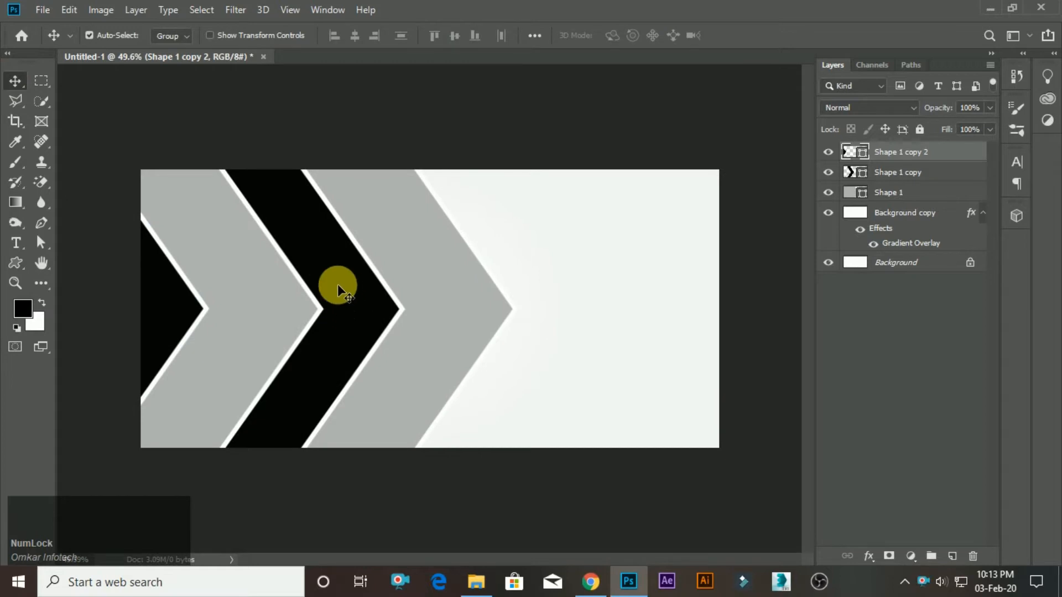
{"action": "double_click", "coordinate": [870, 178]}
{"action": "left_click_drag", "start_coordinate": [525, 333], "coordinate": [499, 312]}
{"action": "left_click", "coordinate": [927, 291]}
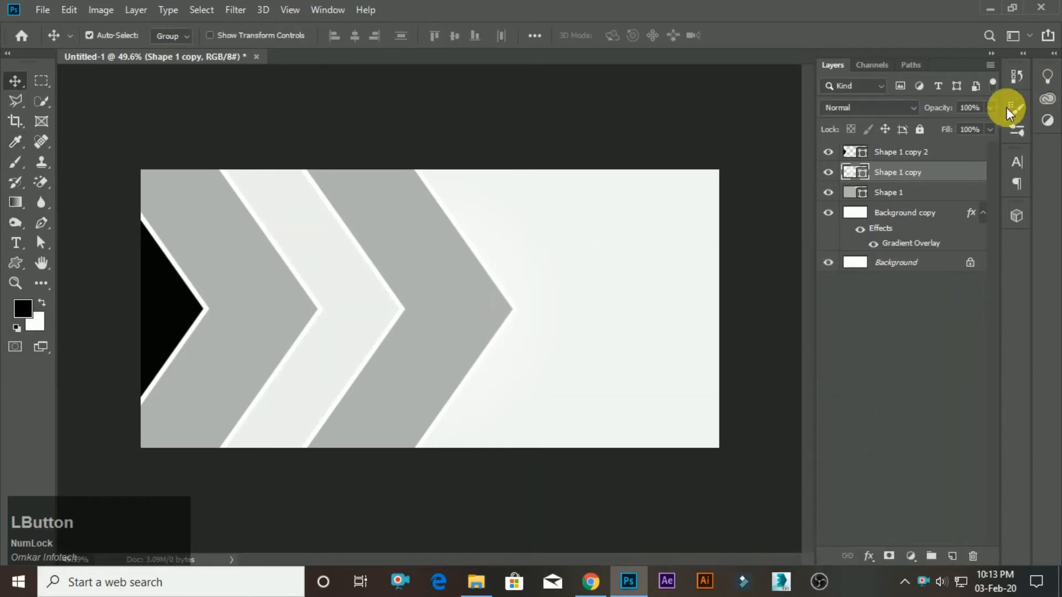
{"action": "left_click_drag", "start_coordinate": [968, 116], "coordinate": [940, 126]}
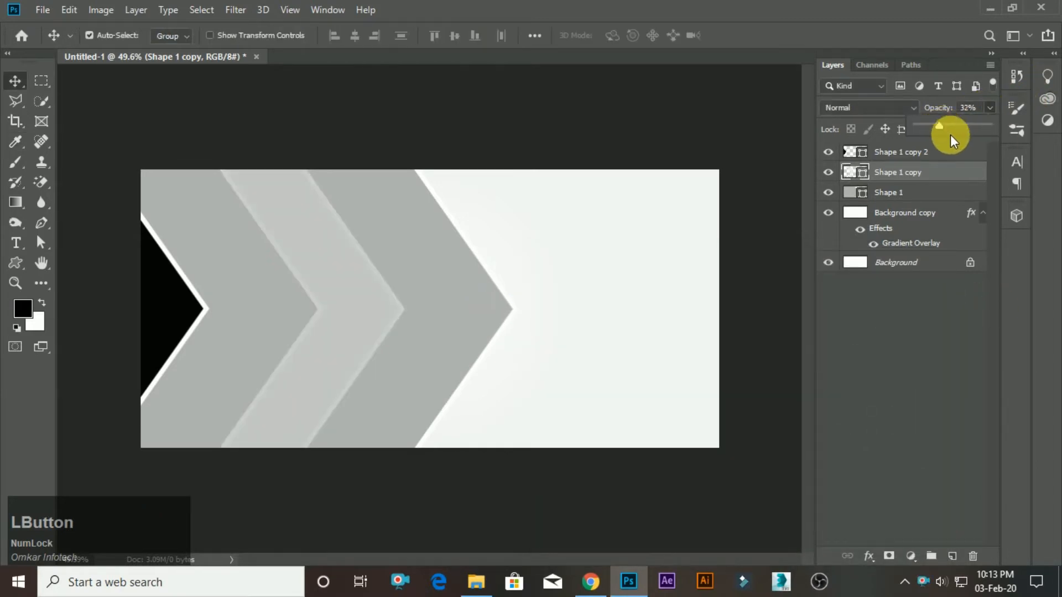
{"action": "left_click", "coordinate": [960, 354]}
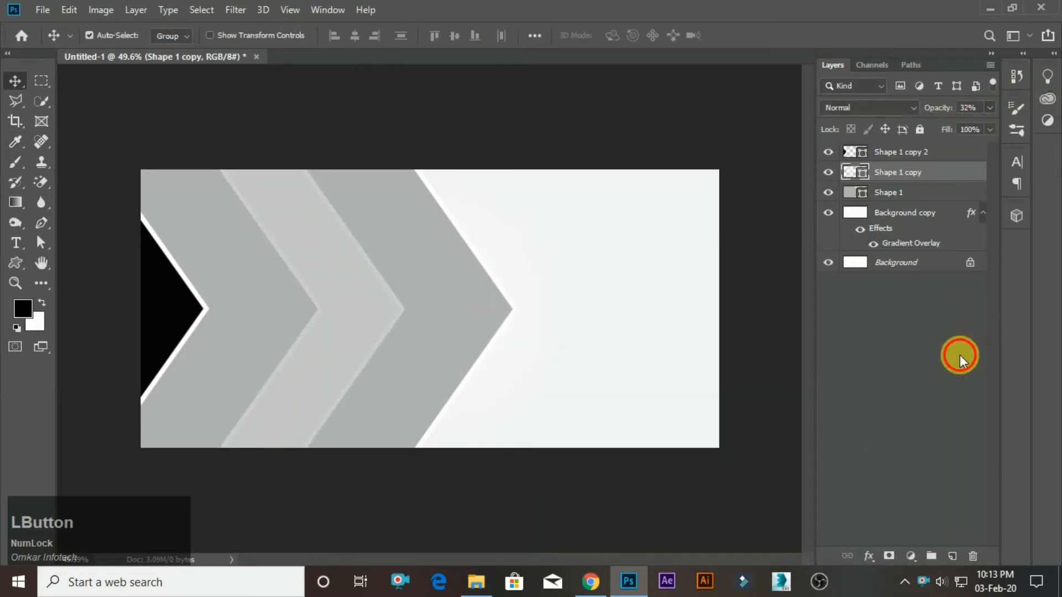
Fill the leftmost chevron with grey c5c5c5 sampled from the middle chevron, and set its layer opacity to 82%.
{"action": "left_click", "coordinate": [167, 294]}
{"action": "double_click", "coordinate": [856, 153]}
{"action": "left_click", "coordinate": [350, 268]}
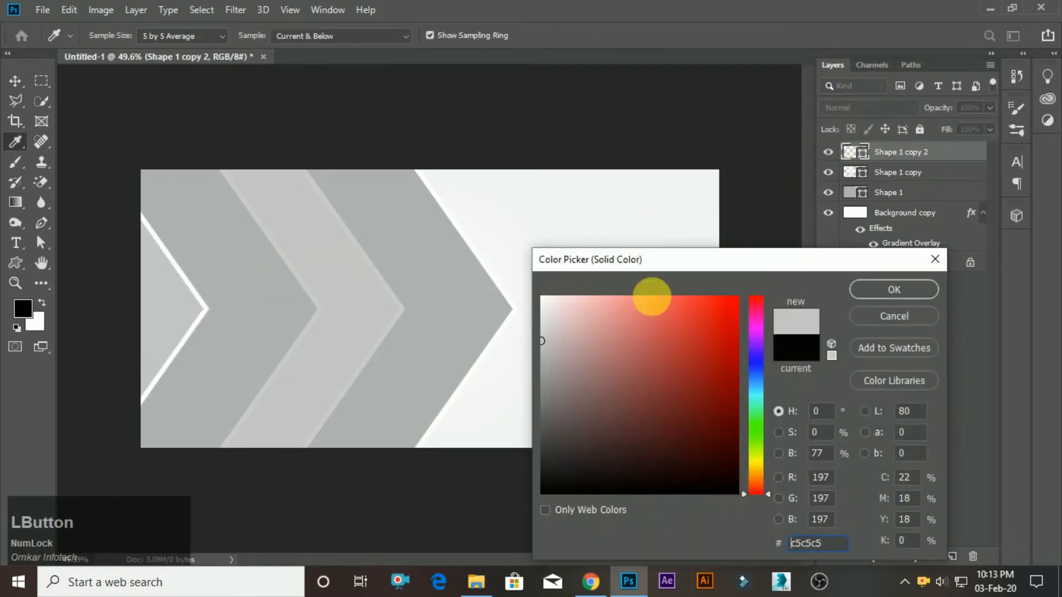
{"action": "left_click", "coordinate": [905, 287]}
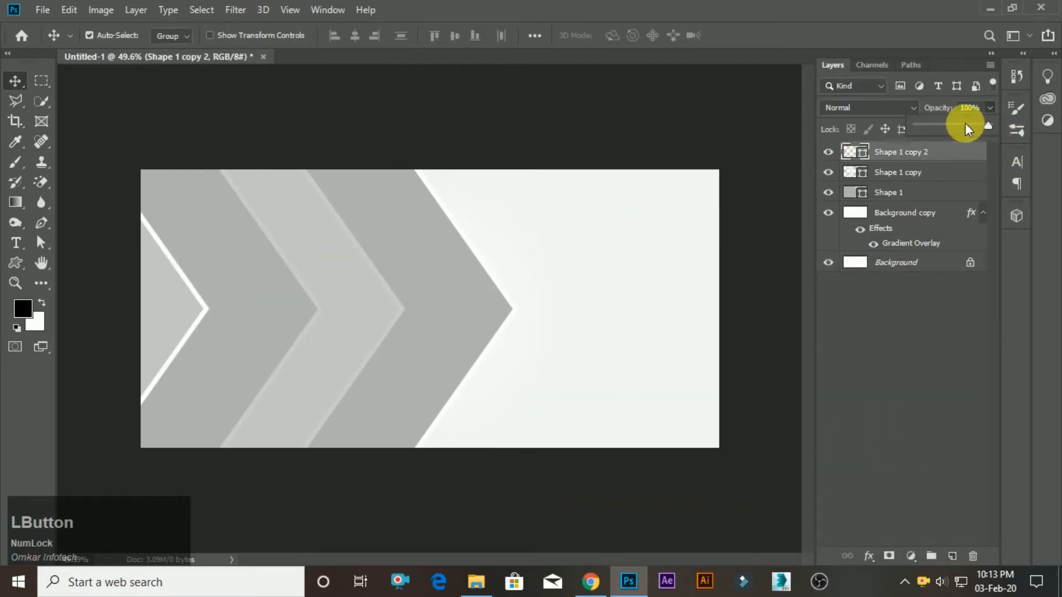
{"action": "left_click", "coordinate": [964, 125]}
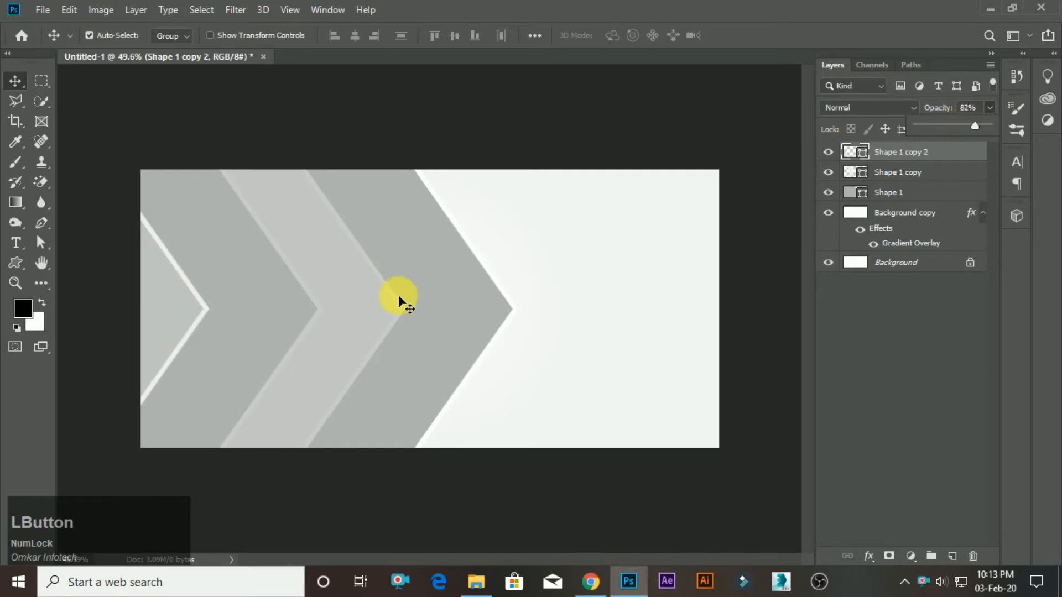
{"action": "scroll", "coordinate": [398, 299], "scroll_direction": "down", "scroll_amount": 3}
{"action": "scroll", "coordinate": [397, 293], "scroll_direction": "up", "scroll_amount": 2}
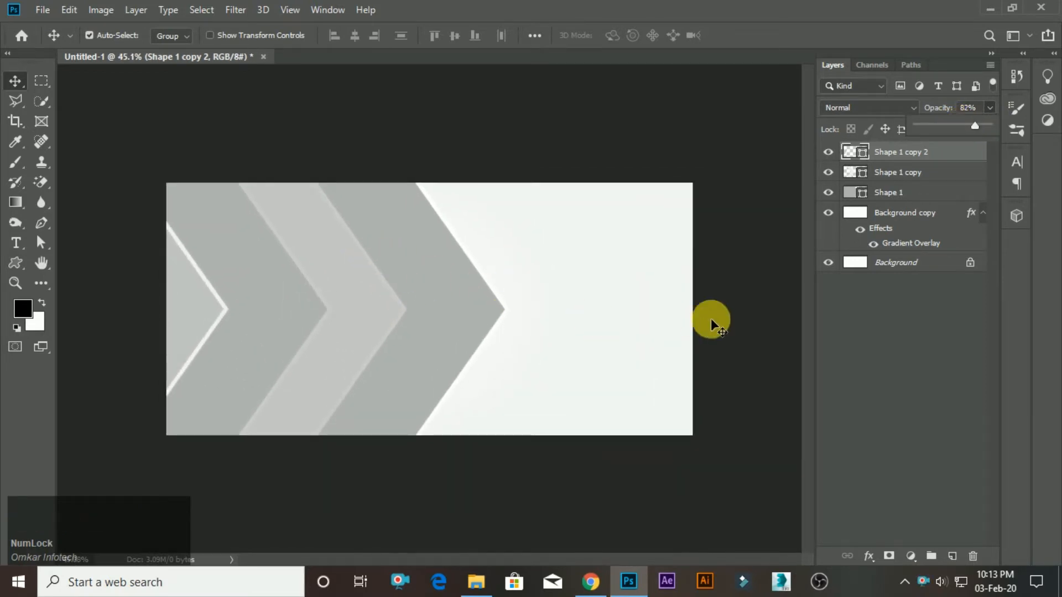
{"action": "left_click", "coordinate": [749, 276]}
{"action": "scroll", "coordinate": [456, 366], "scroll_direction": "down", "scroll_amount": 2}
{"action": "scroll", "coordinate": [337, 347], "scroll_direction": "up", "scroll_amount": 3}
{"action": "scroll", "coordinate": [335, 344], "scroll_direction": "down", "scroll_amount": 1}
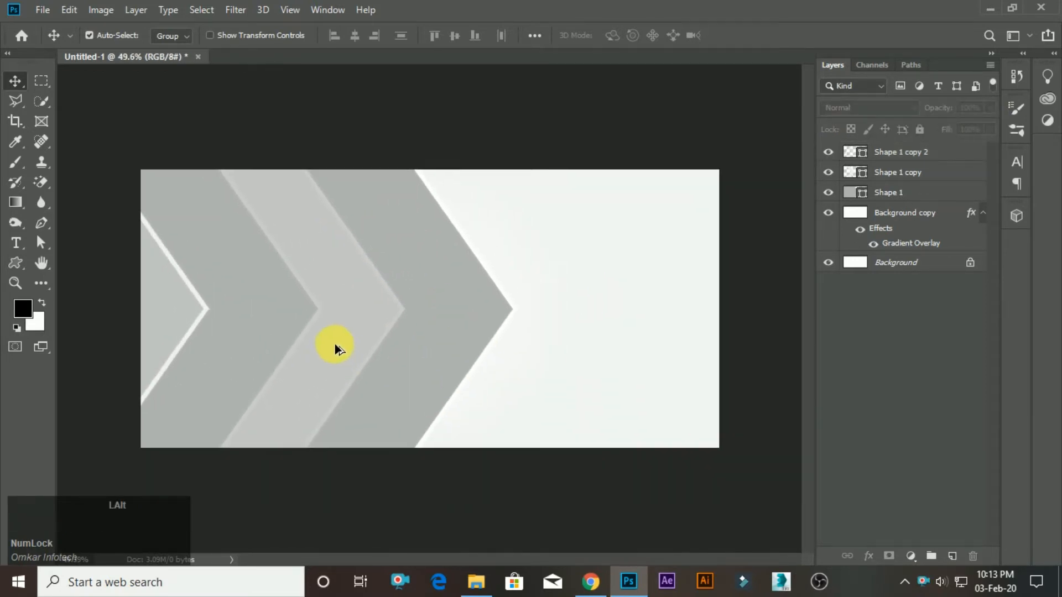
{"action": "scroll", "coordinate": [335, 346], "scroll_direction": "up", "scroll_amount": 1}
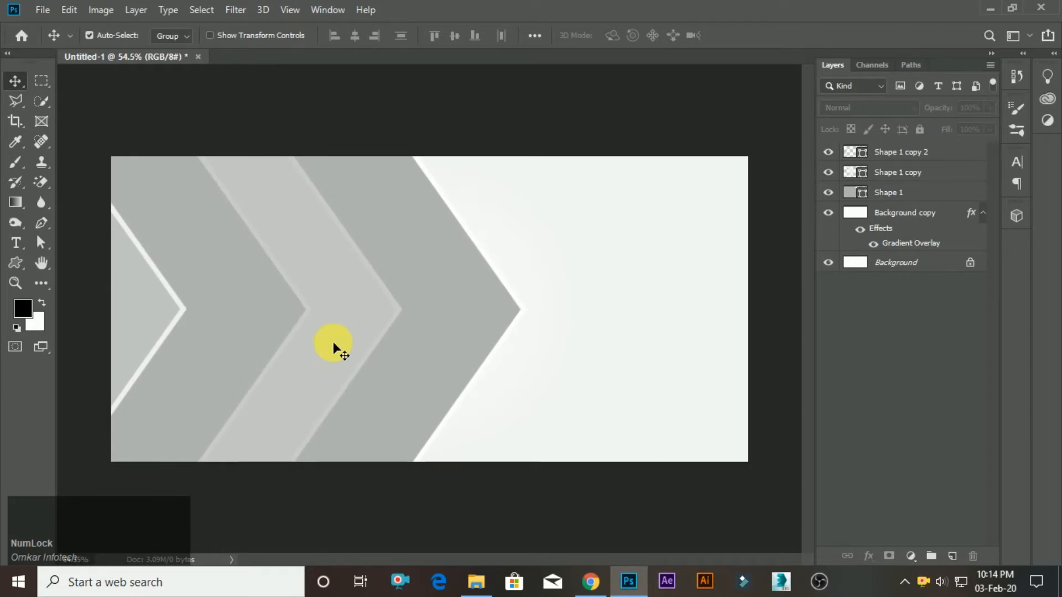
Place the picture images (2) from the Square Food Banner folder into the Photoshop design, flush with the canvas's left edge.
{"action": "key", "text": "alt+Tab"}
{"action": "key", "text": "alt+Tab"}
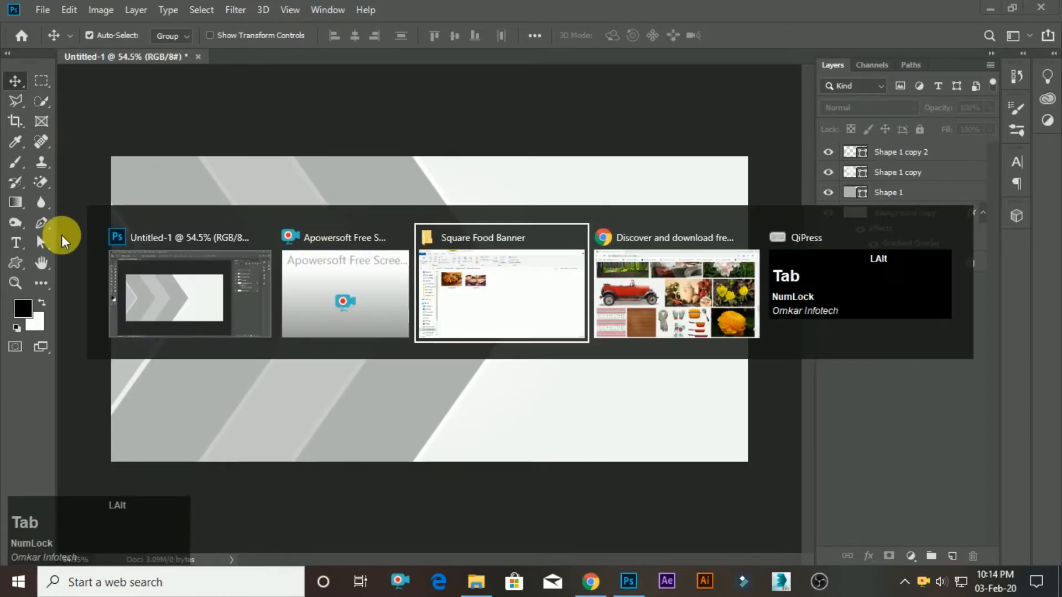
{"action": "left_click", "coordinate": [374, 174]}
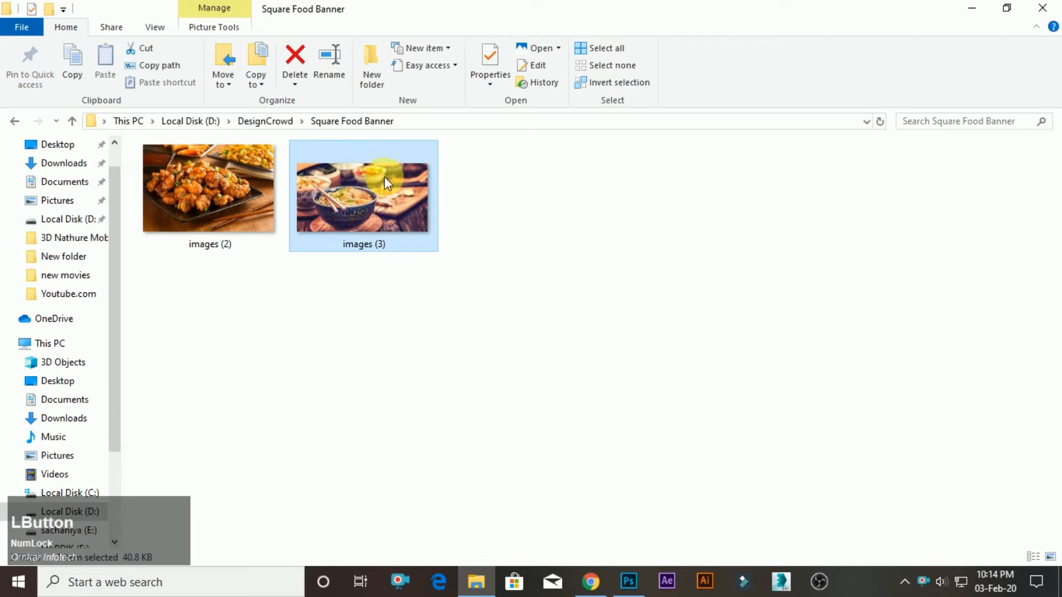
{"action": "left_click_drag", "start_coordinate": [237, 176], "coordinate": [415, 294]}
{"action": "key", "text": "alt+Tab"}
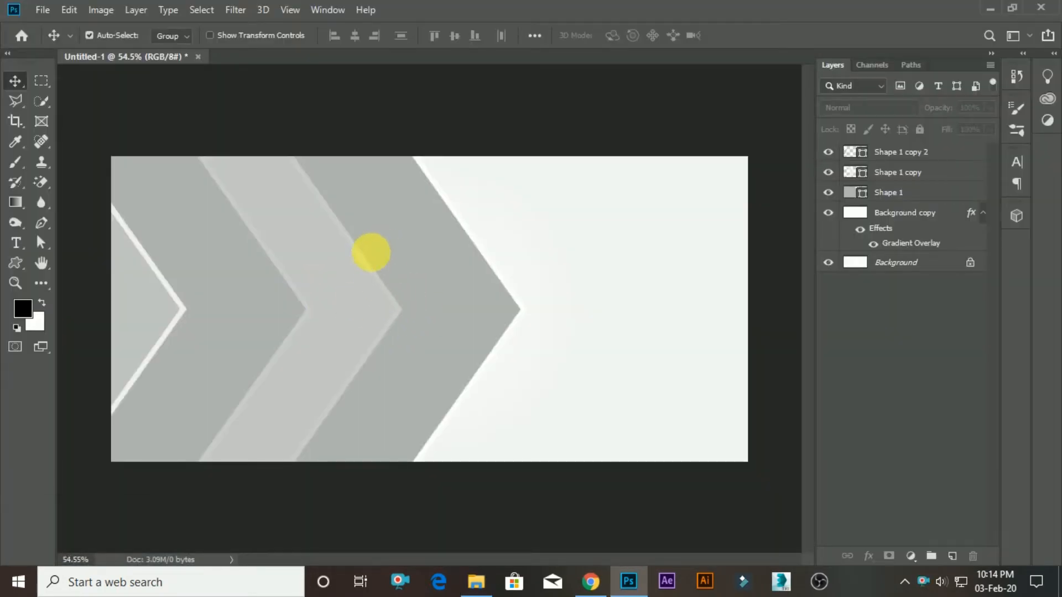
{"action": "scroll", "coordinate": [367, 266], "scroll_direction": "down", "scroll_amount": 5}
{"action": "scroll", "coordinate": [367, 265], "scroll_direction": "up", "scroll_amount": 3}
{"action": "left_click_drag", "start_coordinate": [490, 307], "coordinate": [417, 304]}
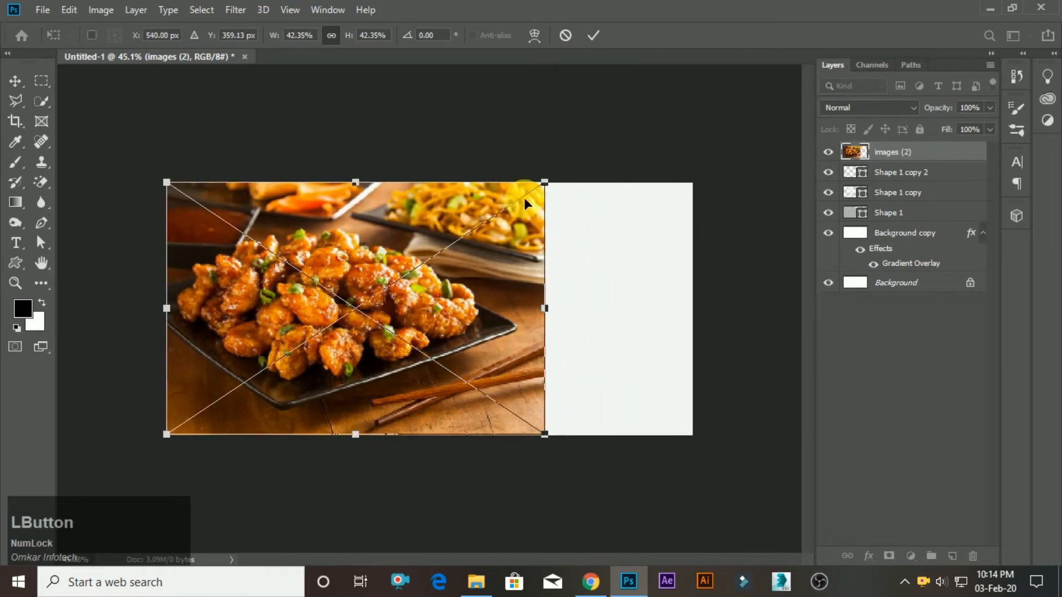
{"action": "left_click", "coordinate": [592, 38]}
Move the images (2) layer directly above Shape 1 and clip it to that chevron with a clipping mask.
{"action": "left_click_drag", "start_coordinate": [872, 156], "coordinate": [899, 215]}
{"action": "right_click", "coordinate": [896, 194]}
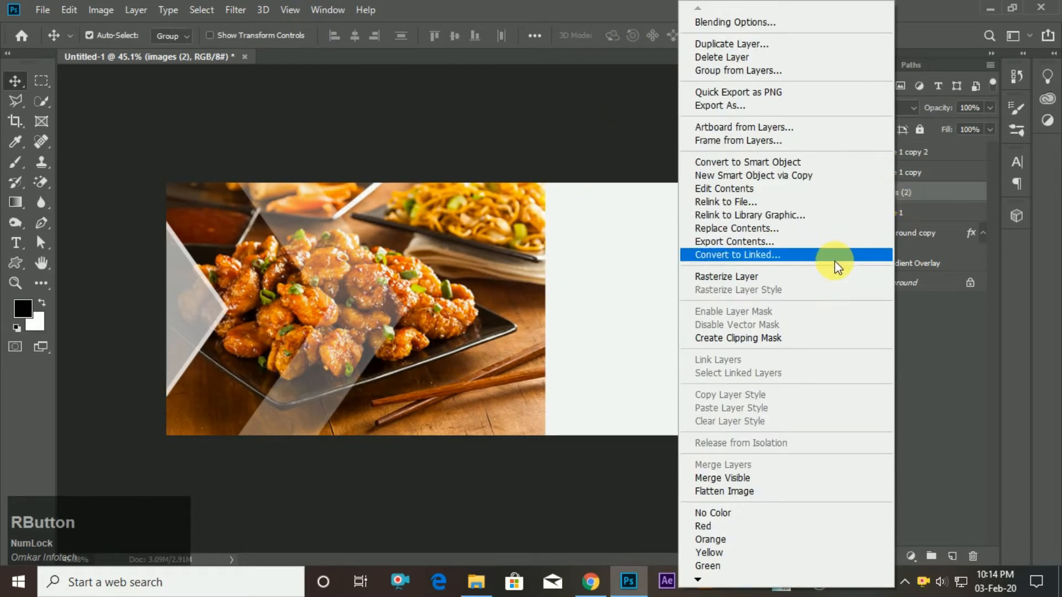
{"action": "left_click", "coordinate": [781, 338]}
{"action": "scroll", "coordinate": [314, 341], "scroll_direction": "down", "scroll_amount": 1}
{"action": "scroll", "coordinate": [314, 340], "scroll_direction": "up", "scroll_amount": 1}
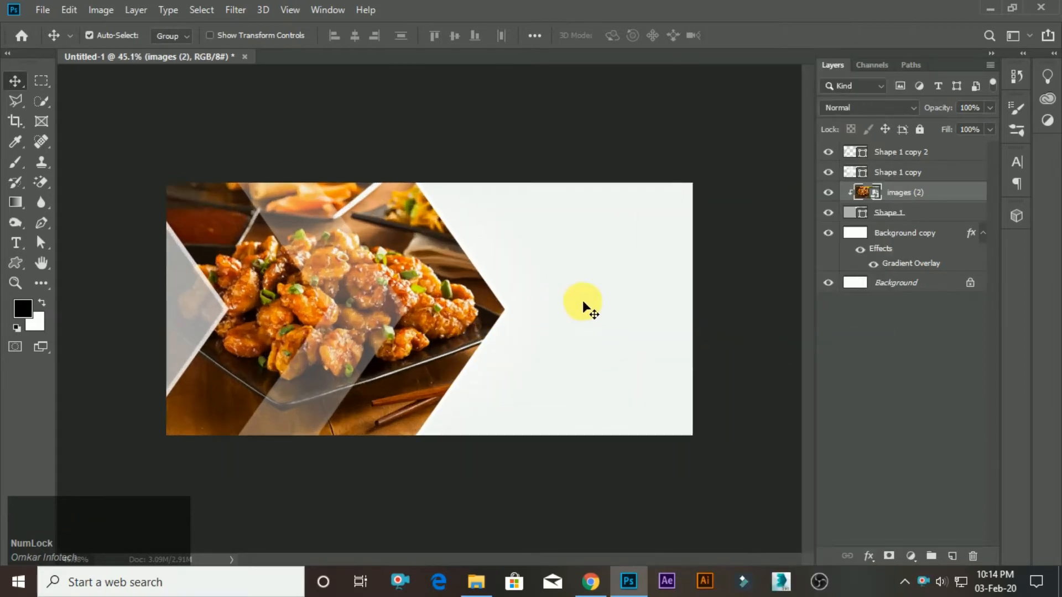
Add a drop shadow to the large Shape 1 chevron with 36% opacity and a size of 16 px.
{"action": "left_click", "coordinate": [971, 216]}
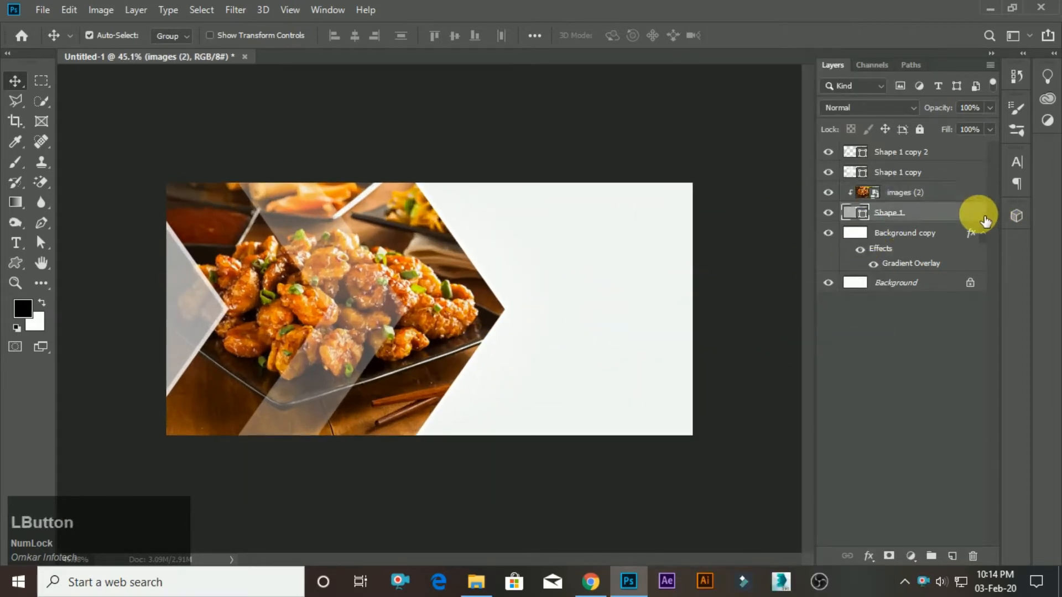
{"action": "key", "text": "h"}
{"action": "left_click", "coordinate": [535, 458]}
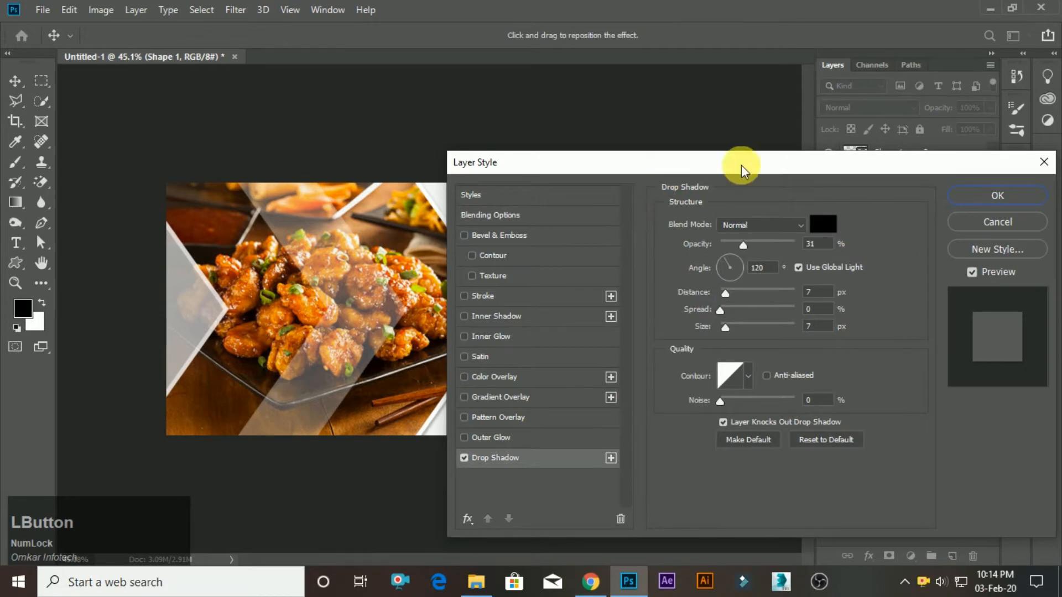
{"action": "left_click_drag", "start_coordinate": [741, 165], "coordinate": [895, 192]}
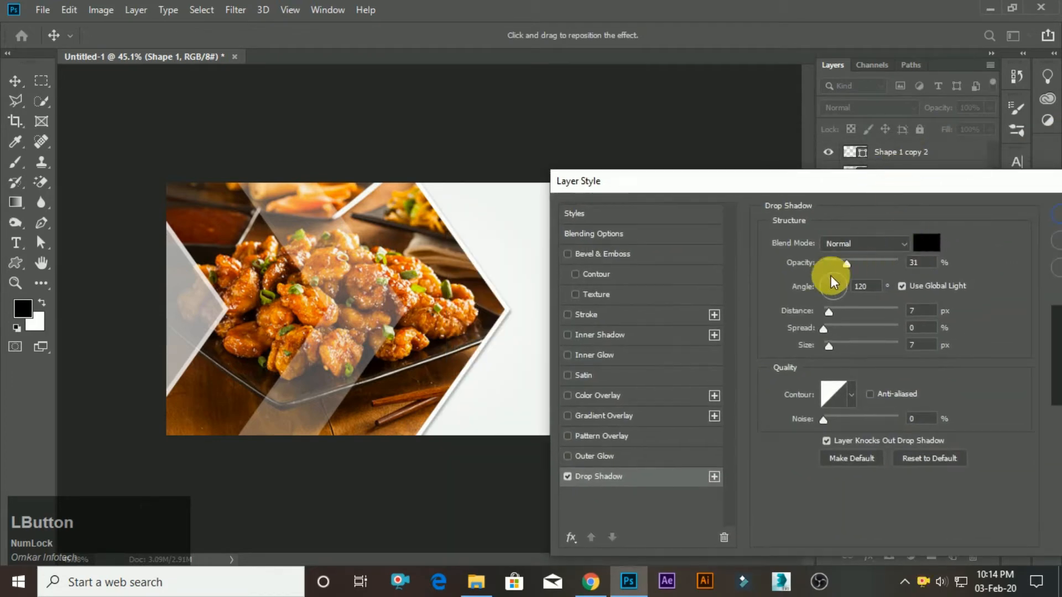
{"action": "mouse_move", "coordinate": [832, 346]}
{"action": "left_mouse_down"}
{"action": "mouse_move", "coordinate": [845, 349]}
{"action": "mouse_move", "coordinate": [835, 345]}
{"action": "left_mouse_up"}
{"action": "left_click_drag", "start_coordinate": [846, 262], "coordinate": [850, 261]}
{"action": "left_click", "coordinate": [1014, 212]}
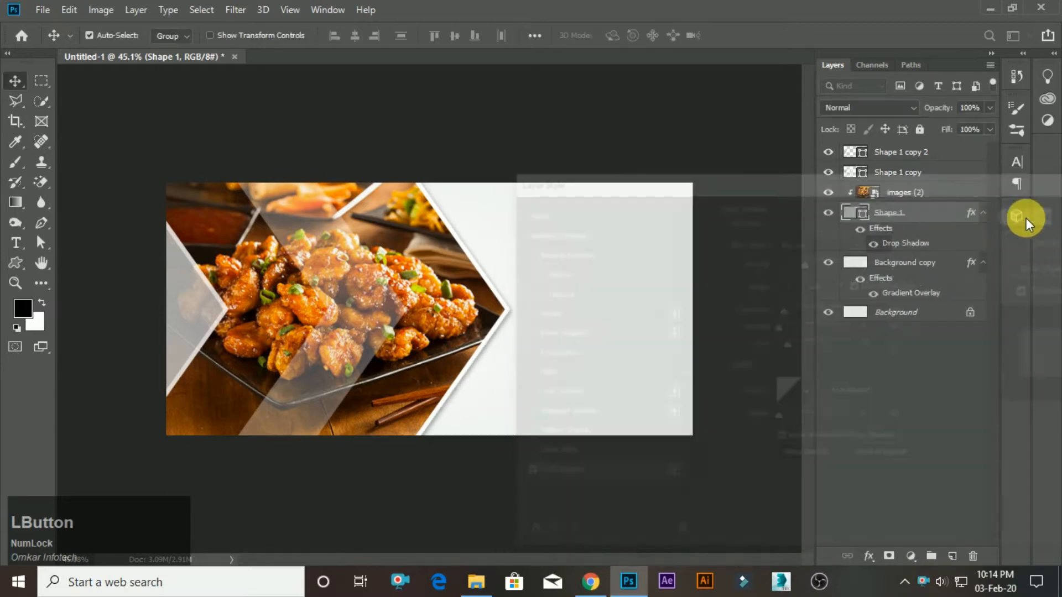
Raise the layer opacity of the middle chevron, Shape 1 copy.
{"action": "scroll", "coordinate": [332, 335], "scroll_direction": "down", "scroll_amount": 2}
{"action": "scroll", "coordinate": [340, 340], "scroll_direction": "up", "scroll_amount": 1}
{"action": "scroll", "coordinate": [341, 340], "scroll_direction": "up", "scroll_amount": 1}
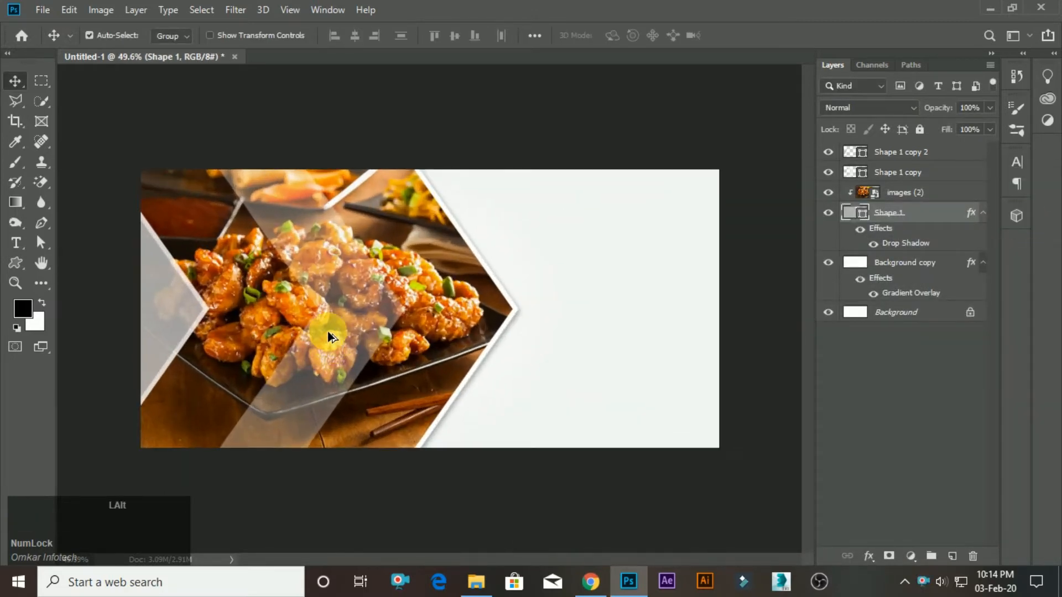
{"action": "left_click", "coordinate": [334, 260]}
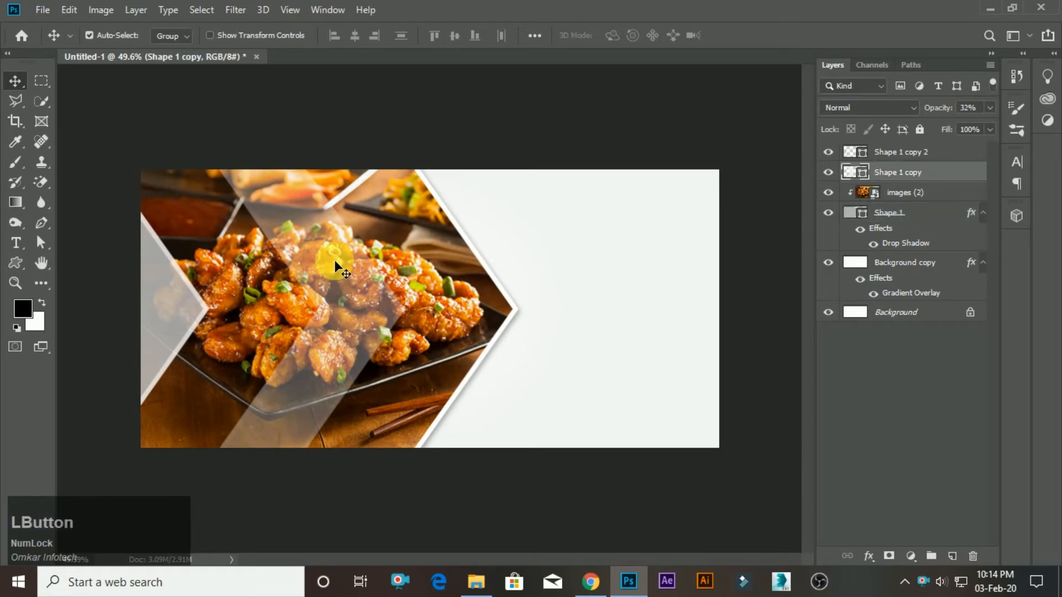
{"action": "left_click", "coordinate": [990, 109]}
{"action": "left_click_drag", "start_coordinate": [974, 123], "coordinate": [978, 125]}
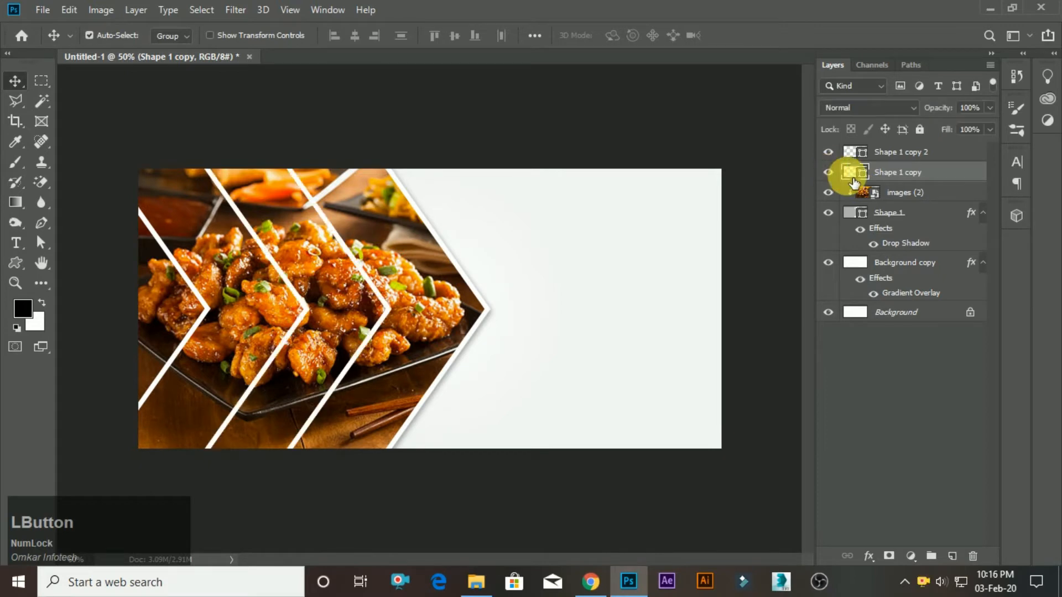
Duplicate the middle chevron layer and give the copy a white fill with no stroke.
{"action": "key", "text": "ctrl+j"}
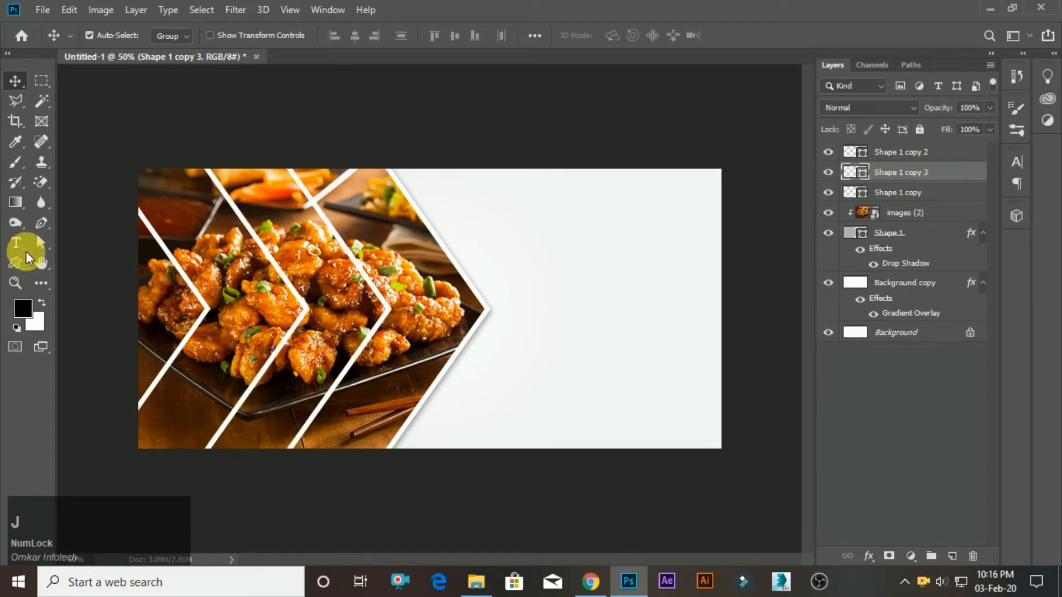
{"action": "left_click", "coordinate": [15, 261]}
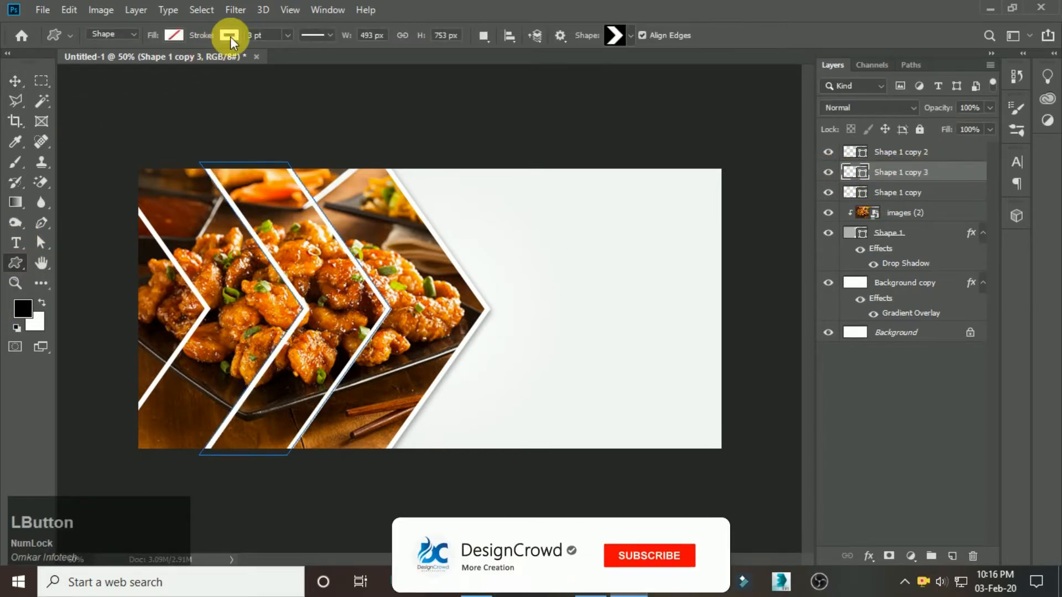
{"action": "left_click", "coordinate": [174, 35]}
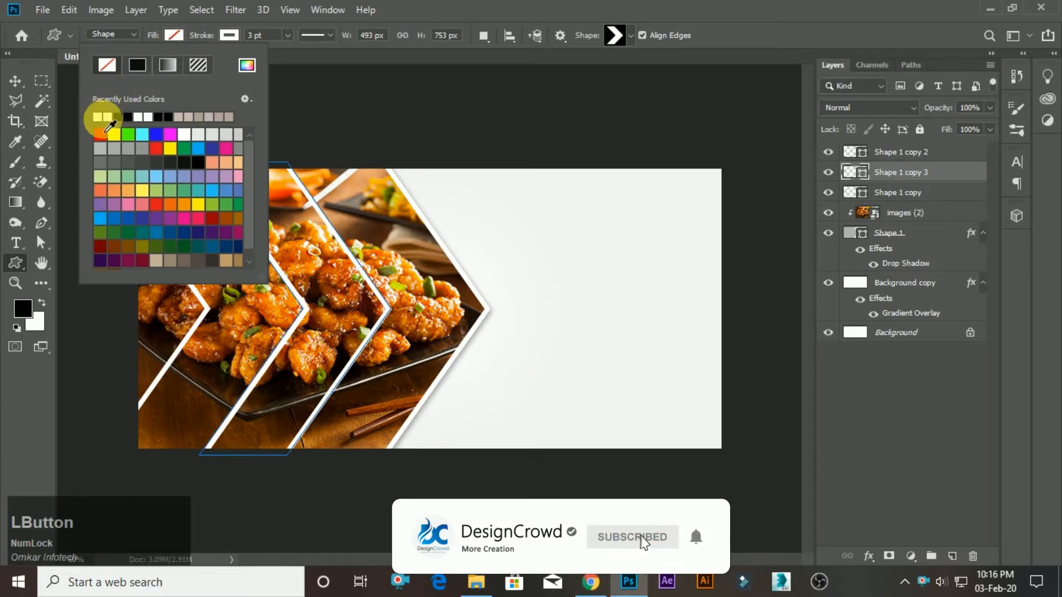
{"action": "left_click", "coordinate": [97, 118]}
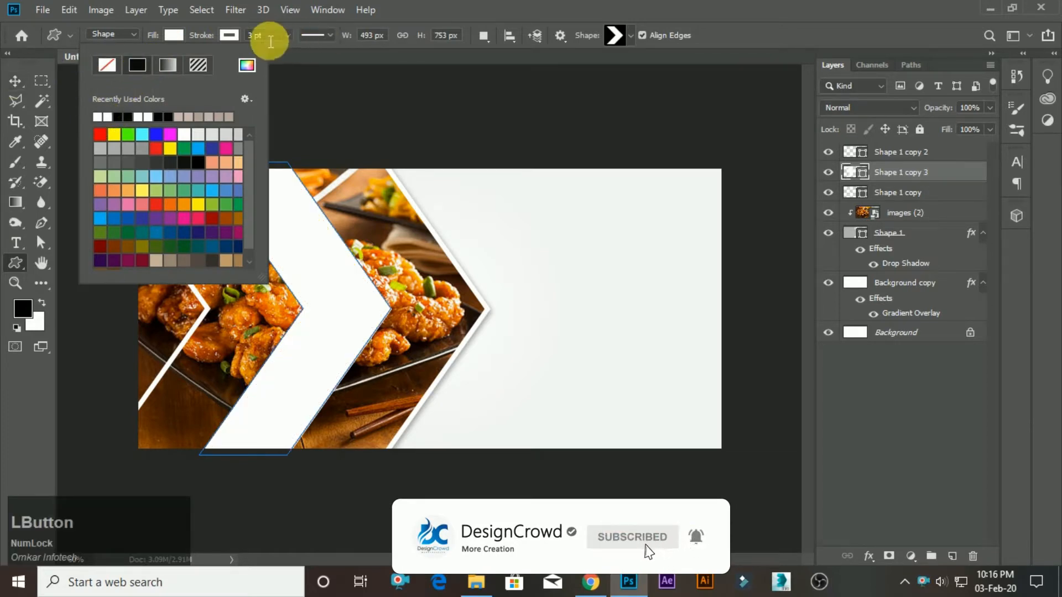
{"action": "left_click", "coordinate": [229, 35]}
{"action": "left_click", "coordinate": [162, 64]}
{"action": "left_click", "coordinate": [15, 81]}
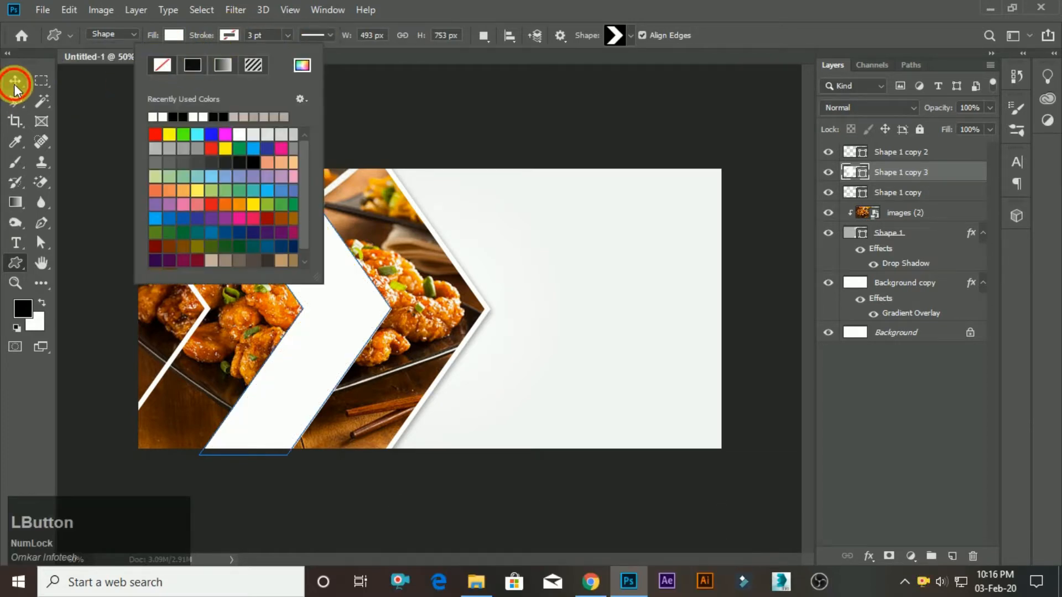
Lower the layer opacity of the white middle chevron, Shape 1 copy 3, to 67%.
{"action": "left_click_drag", "start_coordinate": [937, 122], "coordinate": [964, 130]}
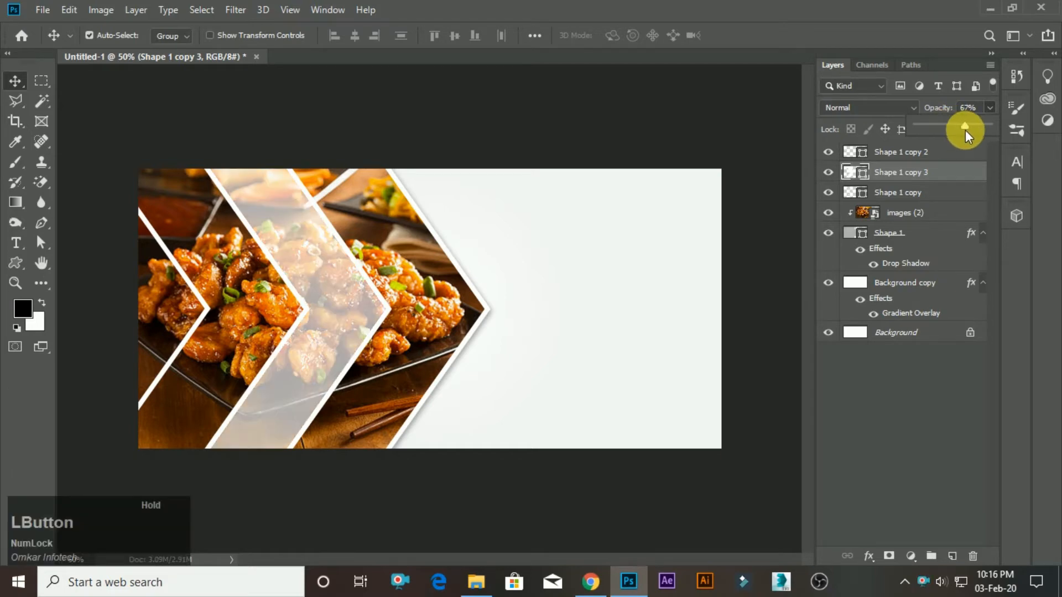
{"action": "scroll", "coordinate": [238, 318], "scroll_direction": "down", "scroll_amount": 3}
{"action": "scroll", "coordinate": [235, 318], "scroll_direction": "up", "scroll_amount": 2}
Duplicate the leftmost chevron layer, Shape 1 copy 2, and give the copy a white fill with no stroke.
{"action": "left_click", "coordinate": [923, 152]}
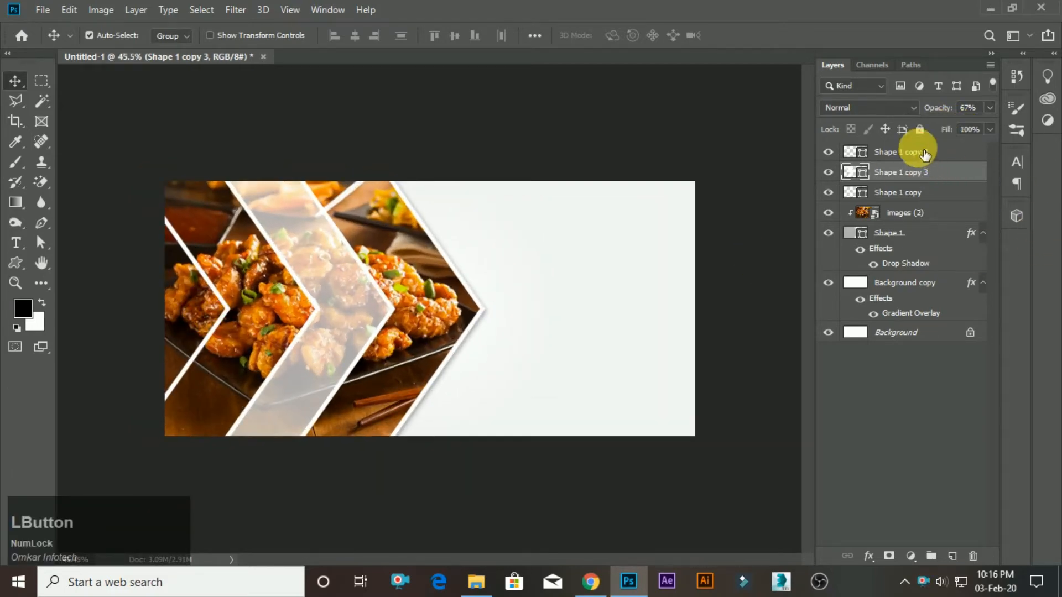
{"action": "left_click", "coordinate": [923, 153]}
{"action": "key", "text": "ctrl+j"}
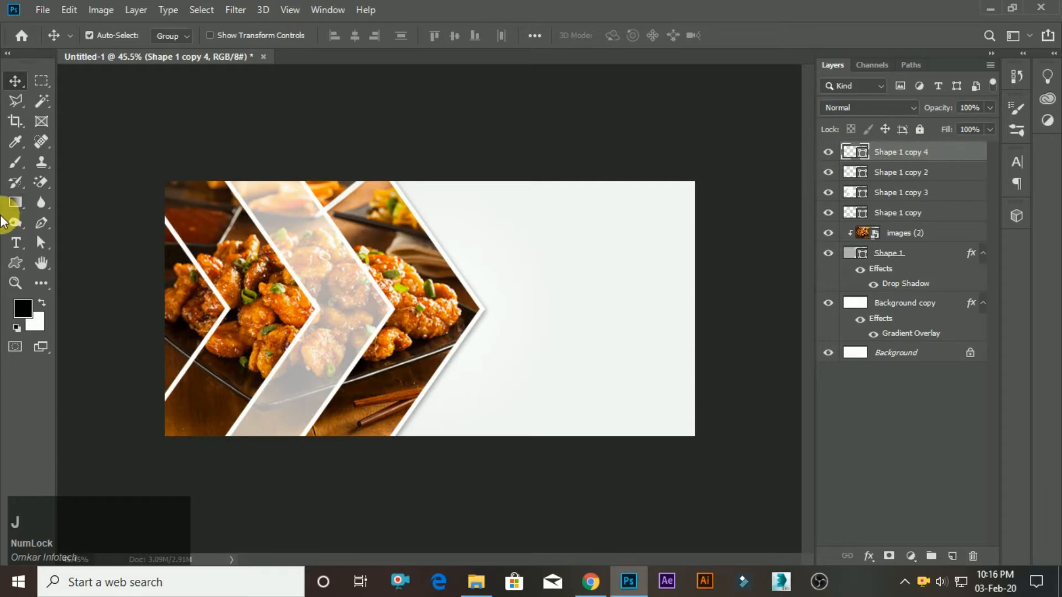
{"action": "left_click", "coordinate": [15, 263]}
{"action": "left_click", "coordinate": [174, 35]}
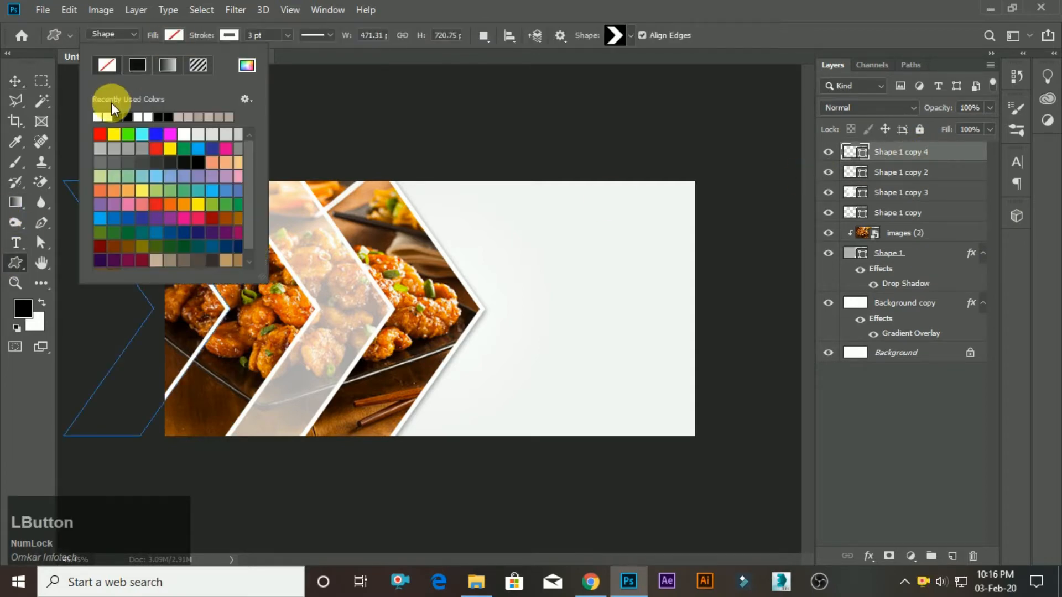
{"action": "left_click", "coordinate": [98, 117]}
{"action": "left_click", "coordinate": [201, 42]}
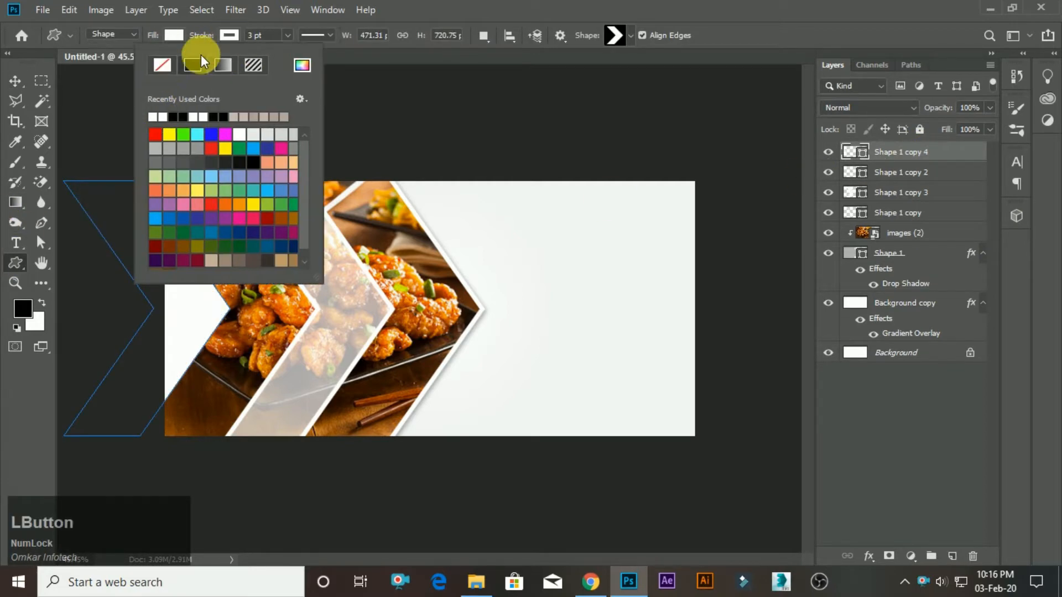
{"action": "left_click", "coordinate": [166, 64]}
{"action": "left_click", "coordinate": [14, 81]}
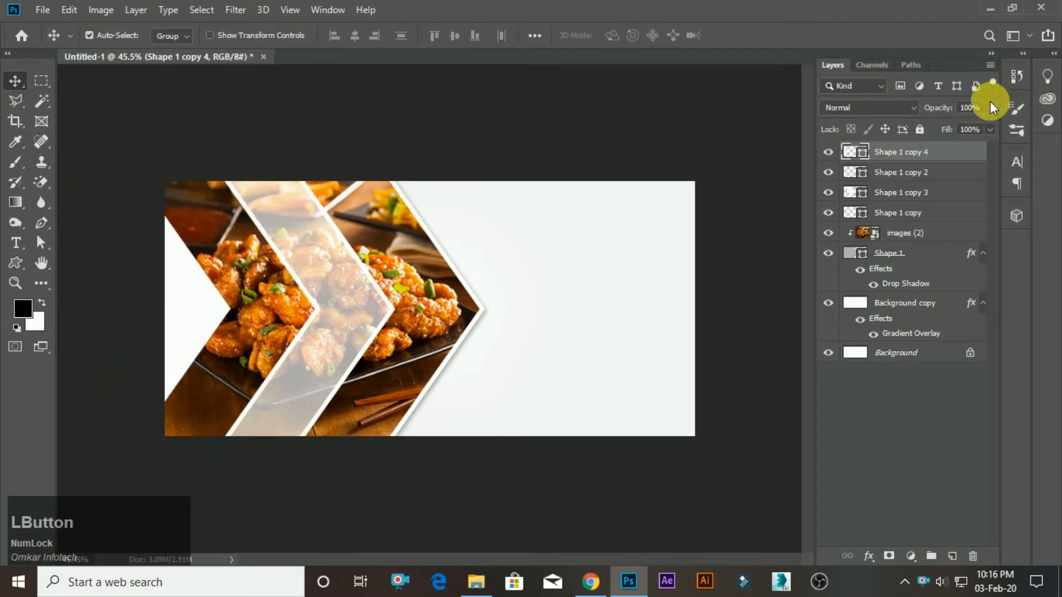
Try layer opacities of 45% and 67% on the white leftmost chevron, Shape 1 copy 4.
{"action": "left_click_drag", "start_coordinate": [950, 124], "coordinate": [954, 125]}
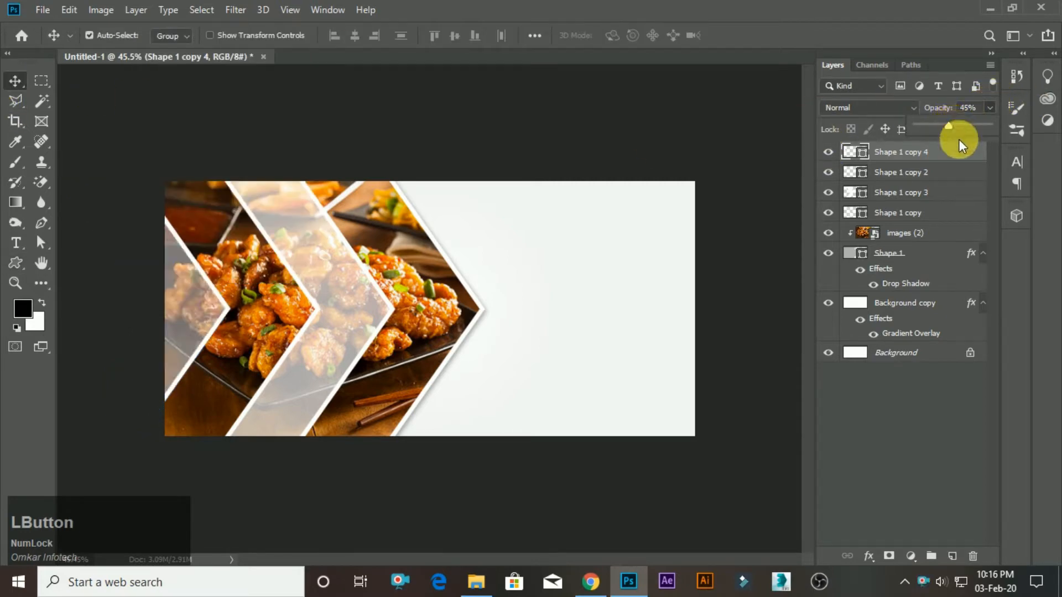
{"action": "left_click", "coordinate": [915, 176]}
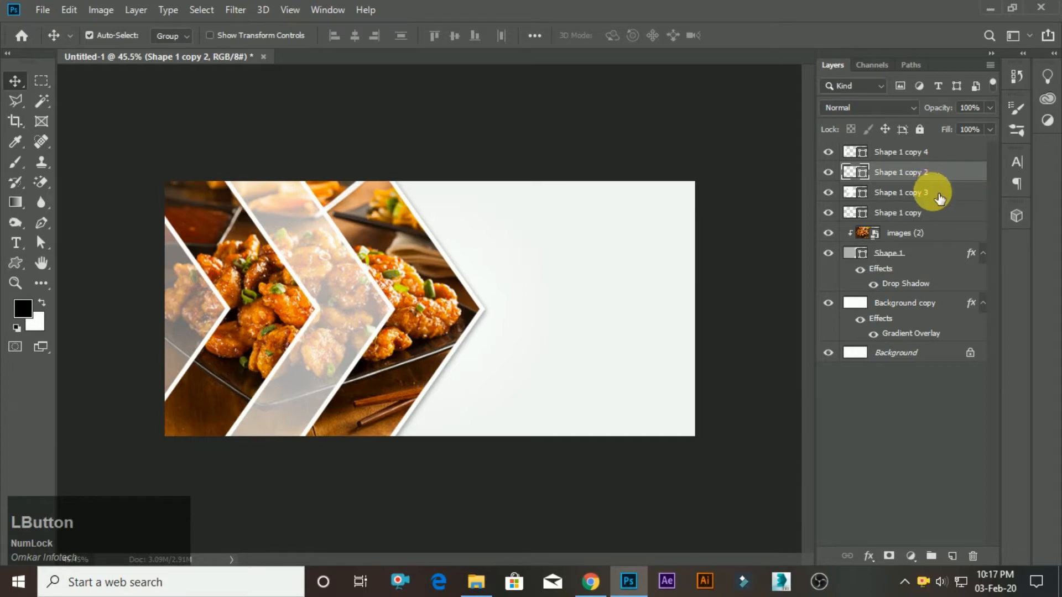
{"action": "left_click", "coordinate": [939, 152]}
{"action": "left_click", "coordinate": [929, 108]}
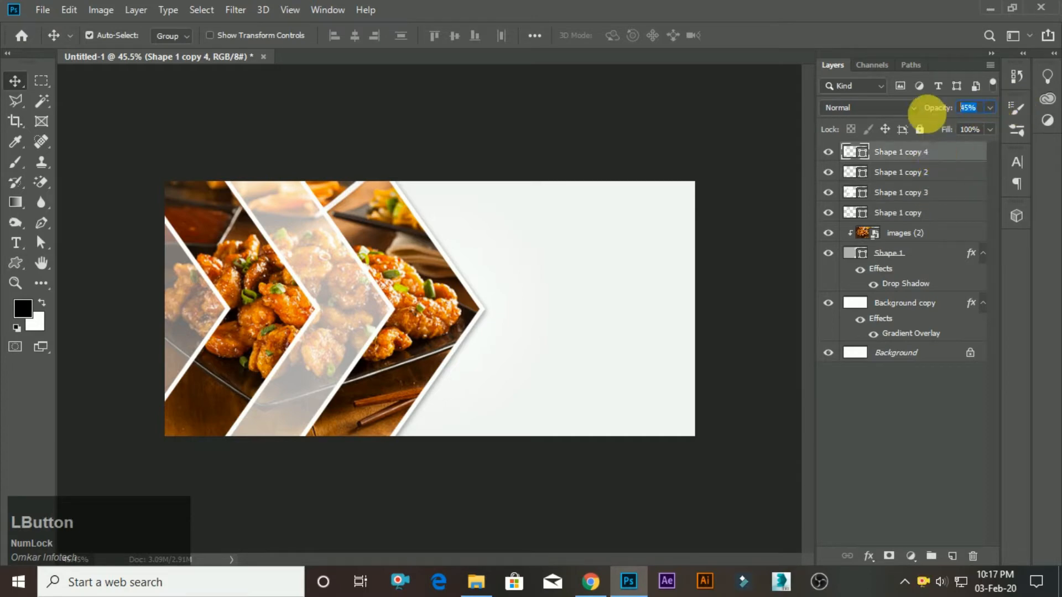
{"action": "type", "text": "67"}
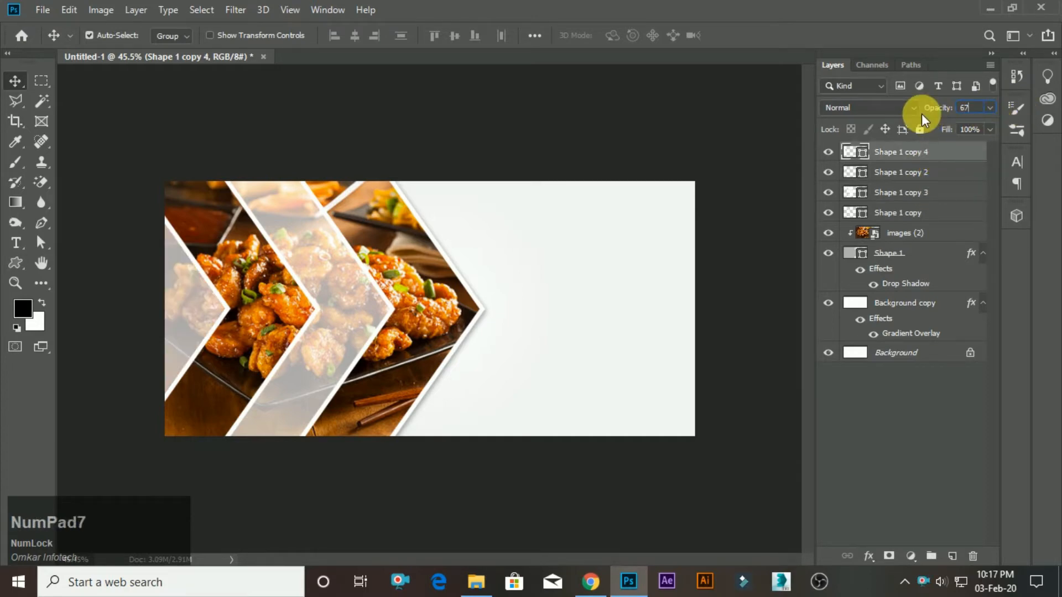
{"action": "key", "text": "Return"}
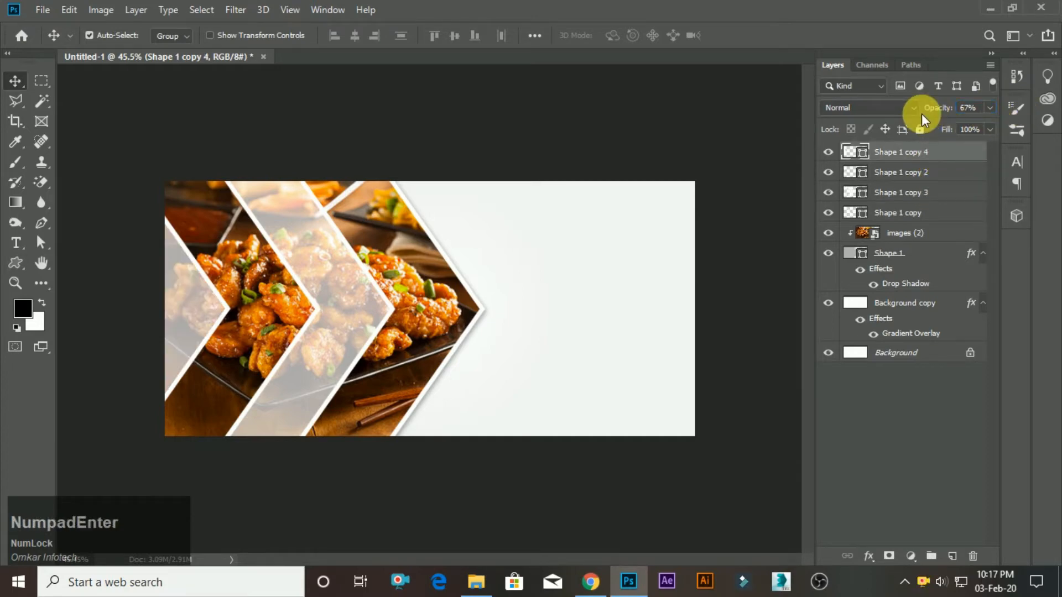
Set the layer opacity of the white leftmost chevron, Shape 1 copy 4, to 50%.
{"action": "left_click", "coordinate": [973, 110]}
{"action": "type", "text": "50"}
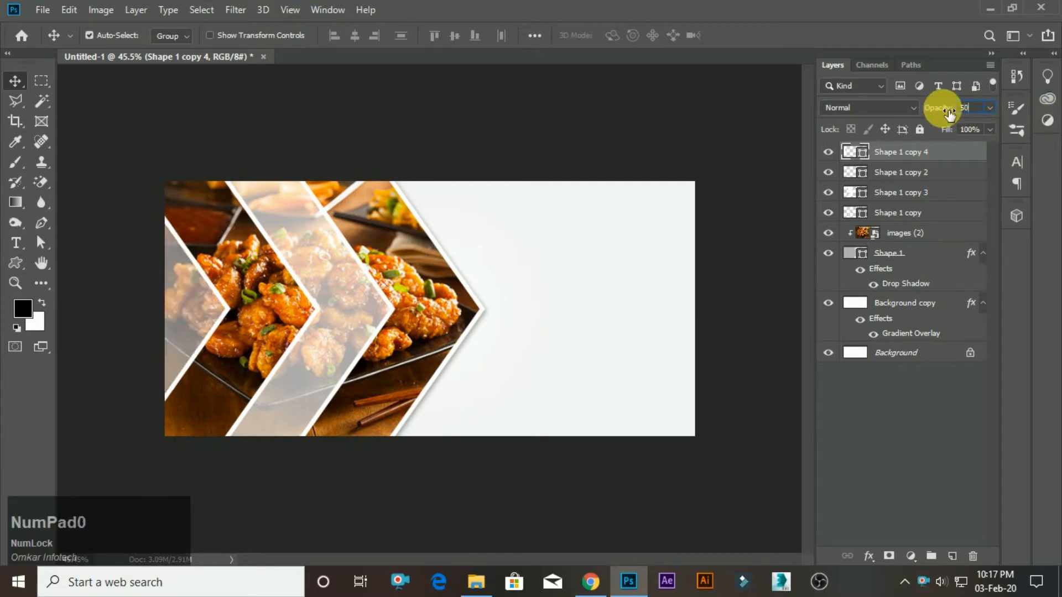
{"action": "type", "text": "0"}
{"action": "key", "text": "BackSpace"}
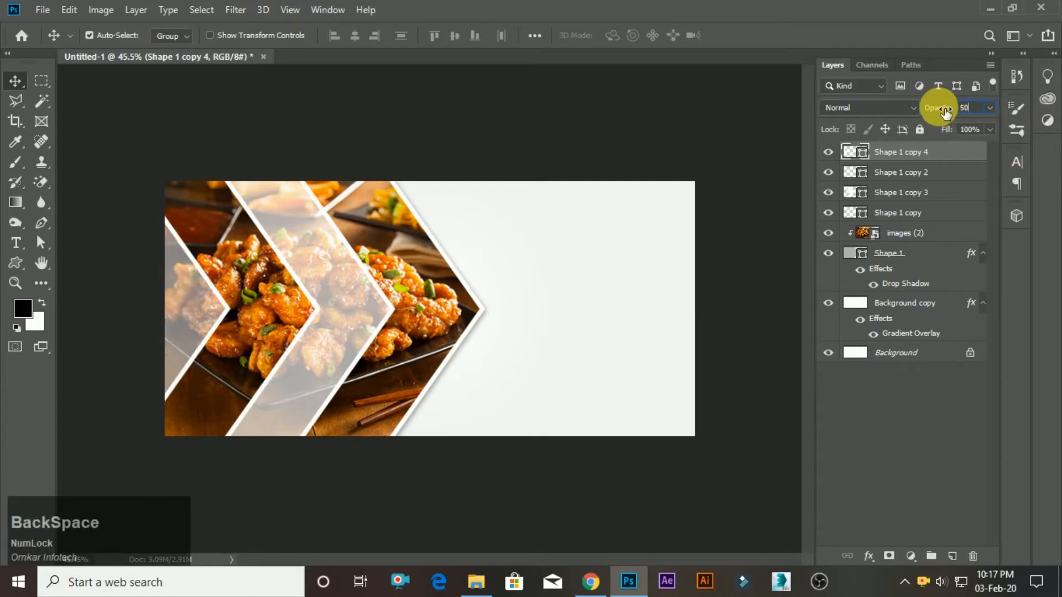
{"action": "key", "text": "Return"}
Set the layer opacity of the white middle chevron, Shape 1 copy 3, to 50%.
{"action": "left_click", "coordinate": [940, 200]}
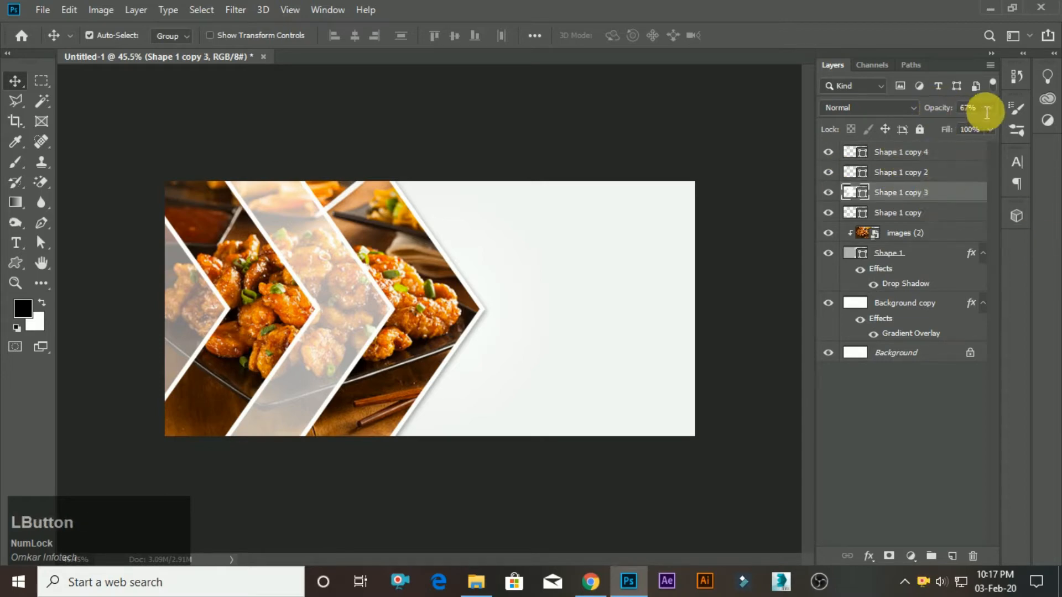
{"action": "left_click", "coordinate": [953, 105]}
{"action": "type", "text": "50"}
{"action": "key", "text": "Return"}
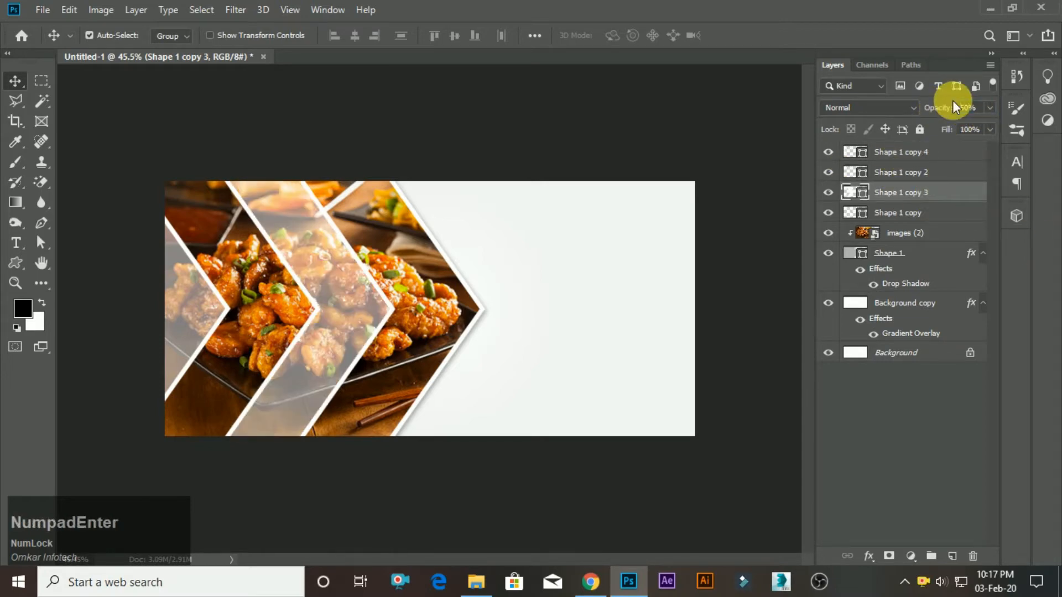
Change the Shape 1 drop shadow to a distance of 8 px and a size of 43 px.
{"action": "scroll", "coordinate": [501, 285], "scroll_direction": "down", "scroll_amount": 1}
{"action": "scroll", "coordinate": [474, 265], "scroll_direction": "up", "scroll_amount": 2}
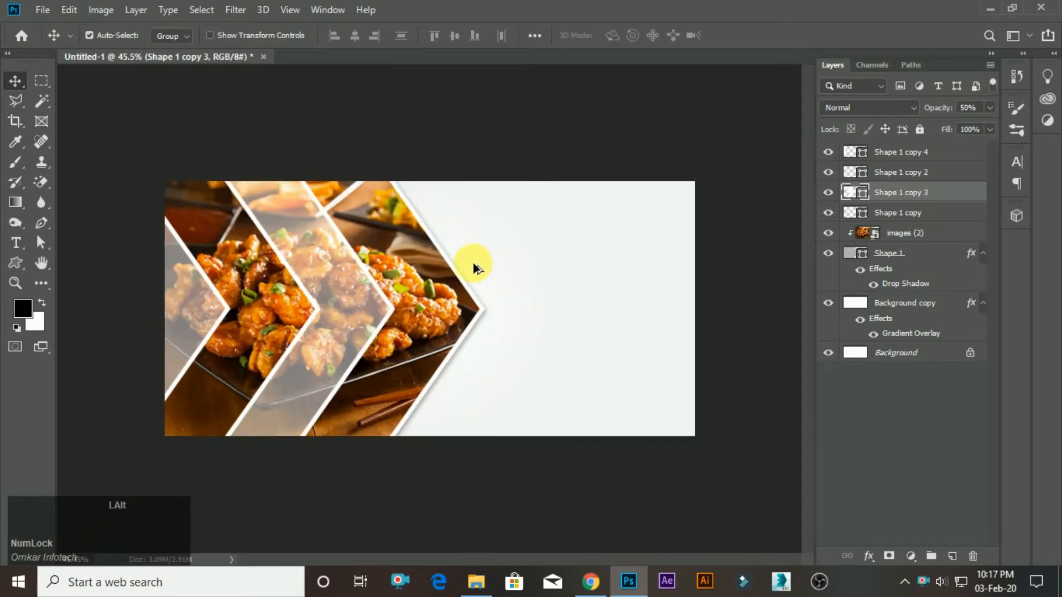
{"action": "scroll", "coordinate": [549, 266], "scroll_direction": "down", "scroll_amount": 1}
{"action": "scroll", "coordinate": [549, 266], "scroll_direction": "up", "scroll_amount": 1}
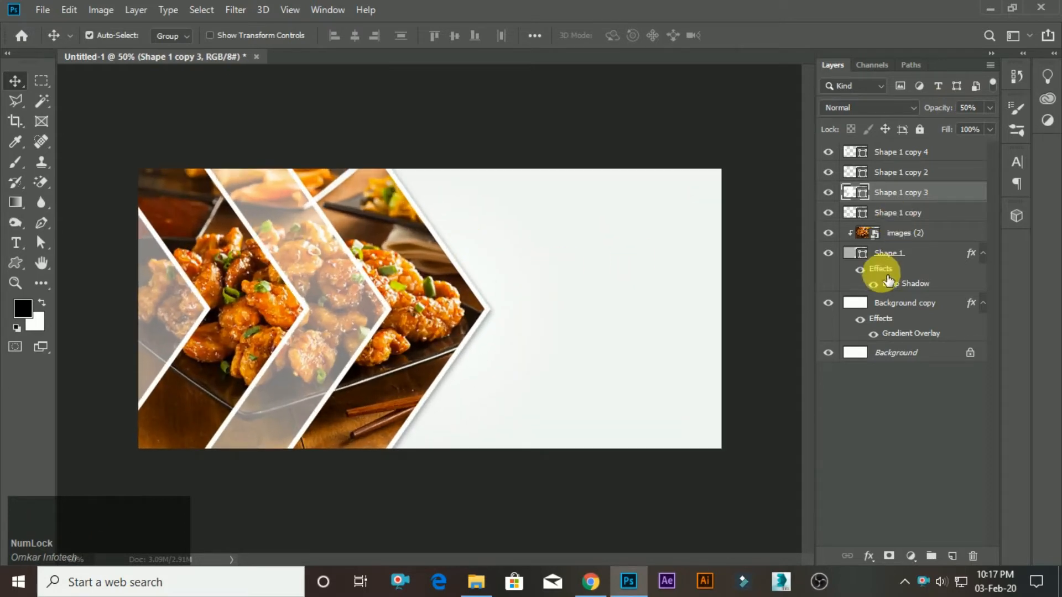
{"action": "left_click", "coordinate": [926, 286]}
{"action": "double_click", "coordinate": [928, 287]}
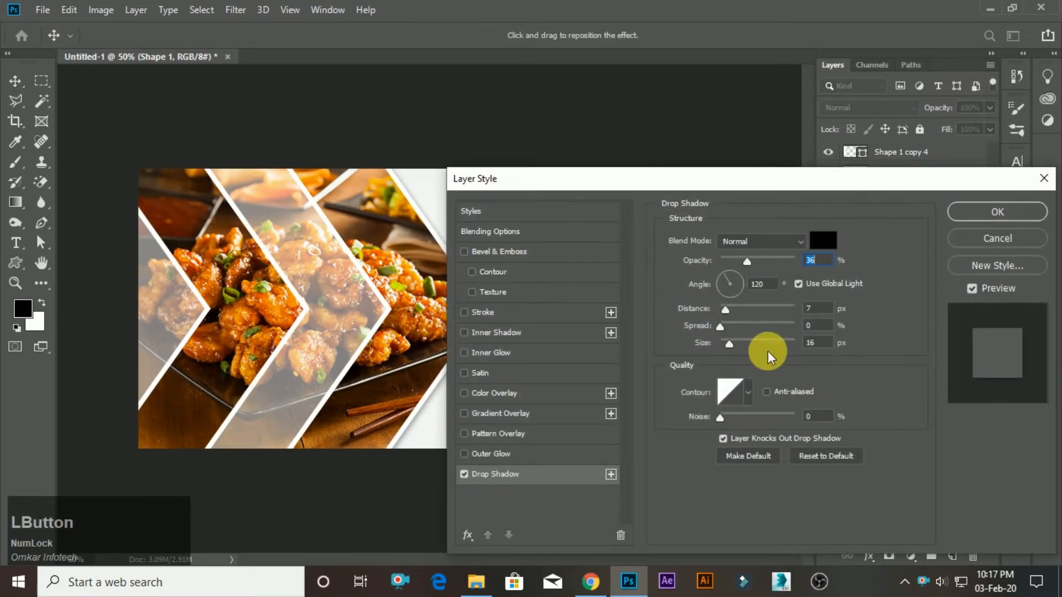
{"action": "left_click_drag", "start_coordinate": [740, 186], "coordinate": [865, 174]}
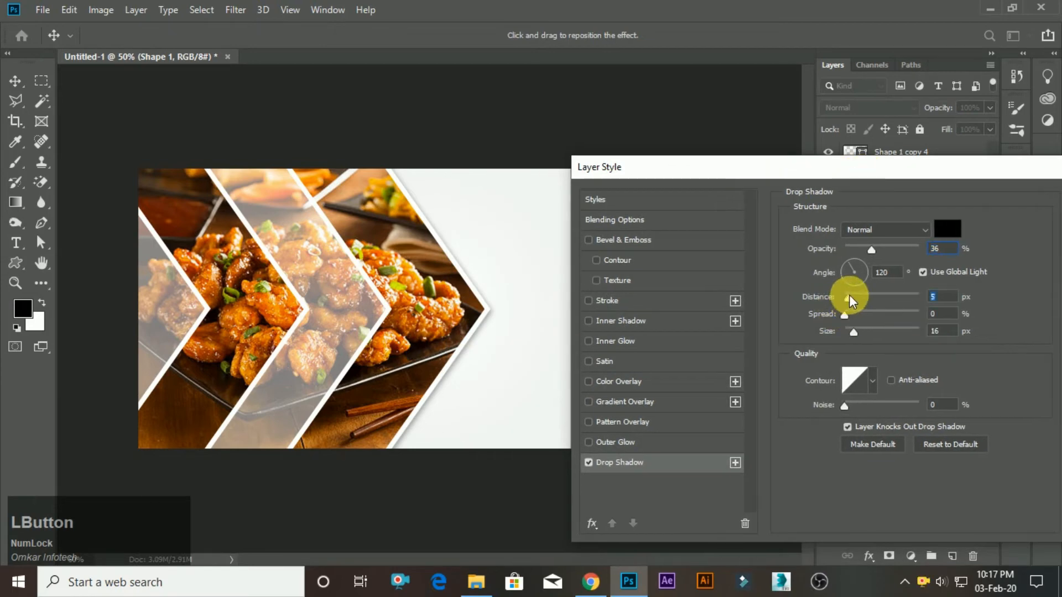
{"action": "left_click_drag", "start_coordinate": [849, 299], "coordinate": [866, 334]}
{"action": "left_click_drag", "start_coordinate": [920, 172], "coordinate": [790, 191]}
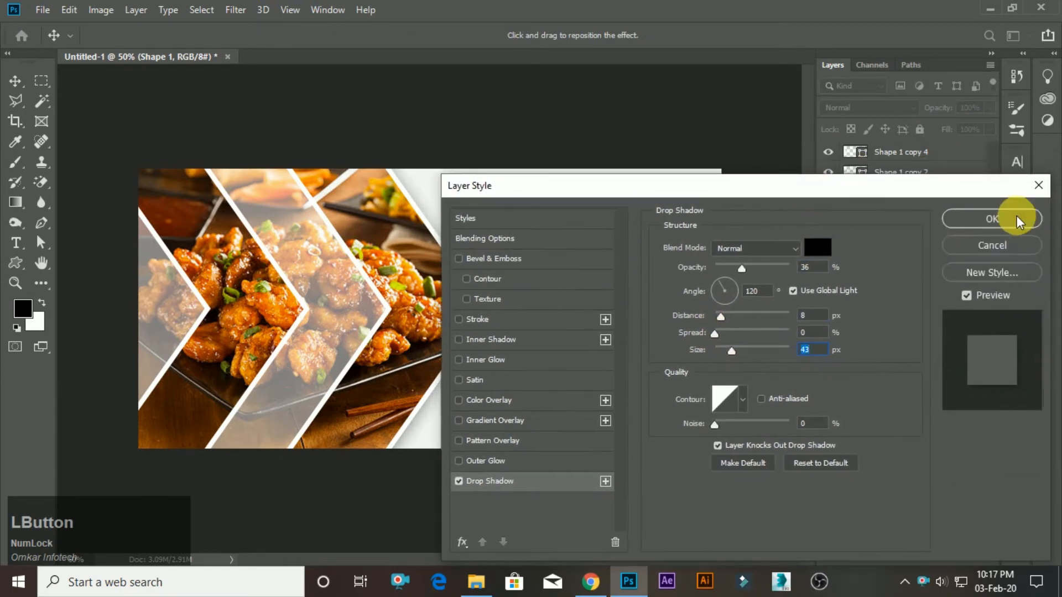
{"action": "left_click", "coordinate": [1017, 219]}
Add the text "gift" in 11 pt Big John PRO on the blank area beside the food photo.
{"action": "scroll", "coordinate": [304, 370], "scroll_direction": "down", "scroll_amount": 1}
{"action": "scroll", "coordinate": [645, 285], "scroll_direction": "up", "scroll_amount": 2}
{"action": "left_click", "coordinate": [16, 231]}
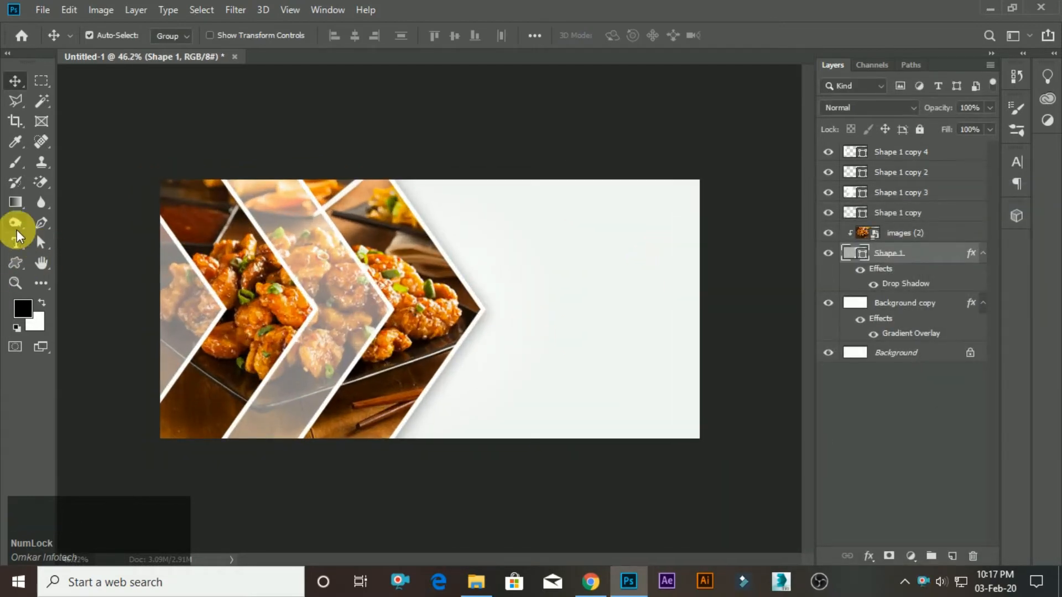
{"action": "left_click", "coordinate": [16, 237]}
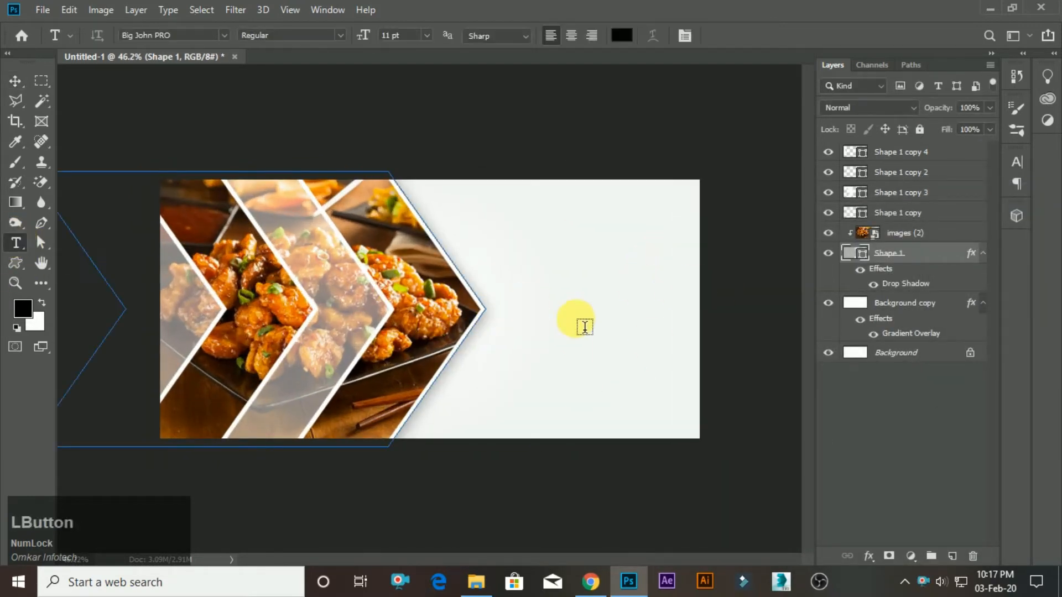
{"action": "left_click", "coordinate": [579, 304]}
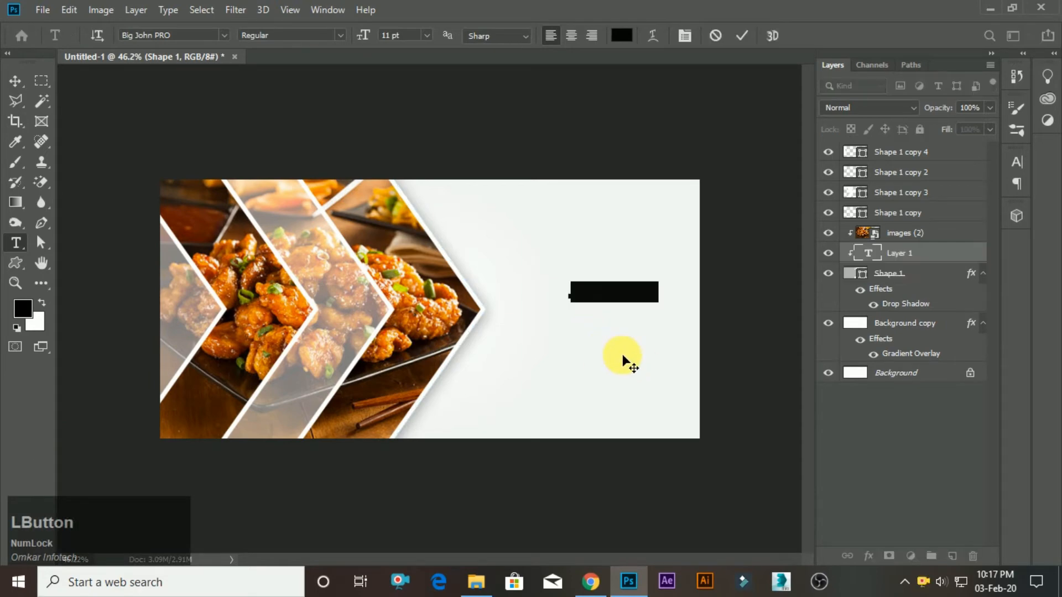
{"action": "type", "text": "Glft"}
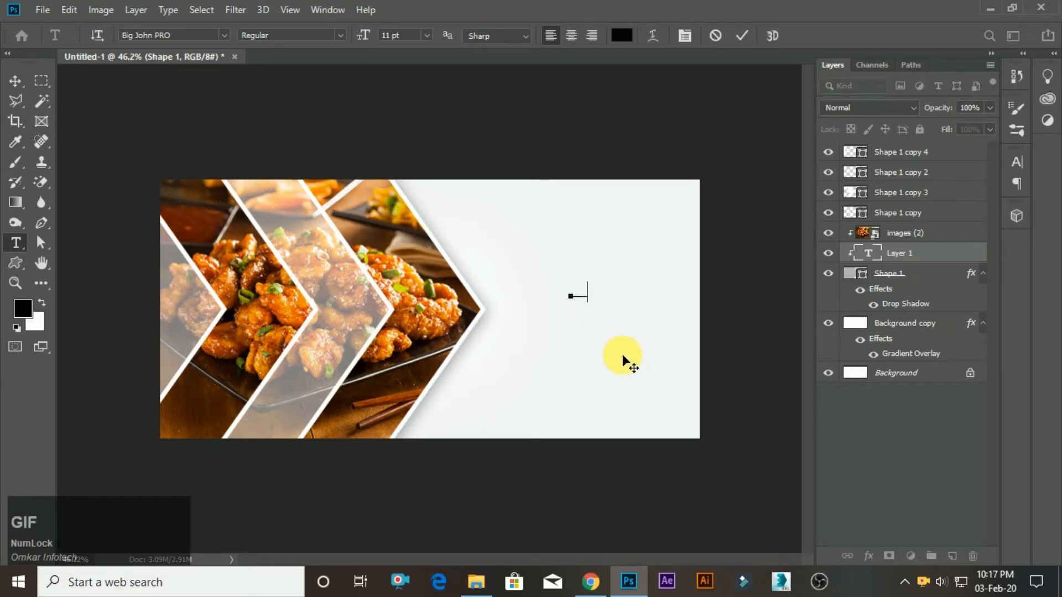
{"action": "key", "text": "KP_Enter"}
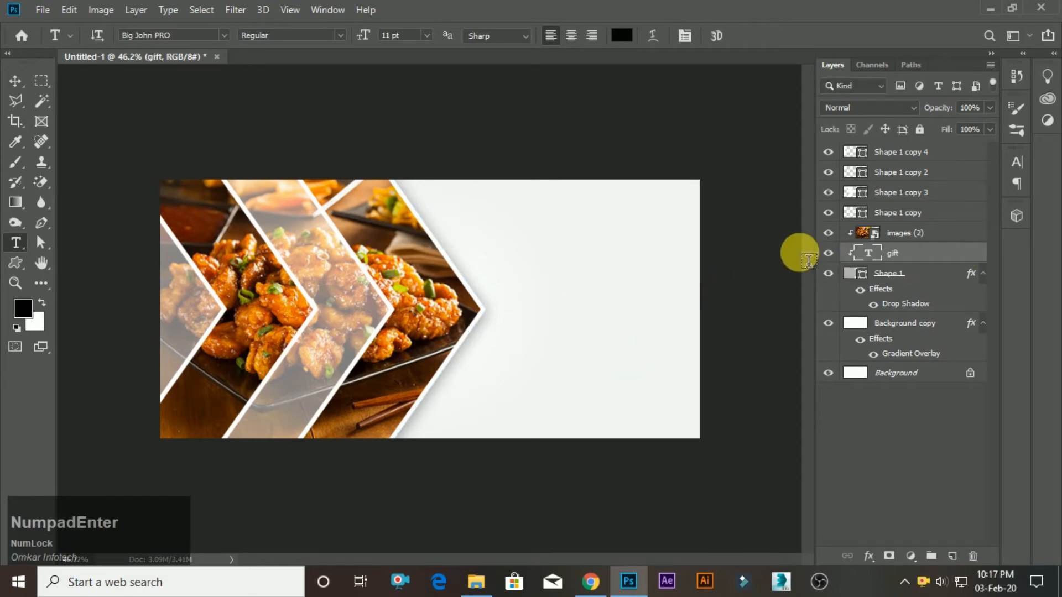
Move the gift text layer to the top of the layer stack and scale the text to about 448%.
{"action": "key", "text": "v"}
{"action": "left_click_drag", "start_coordinate": [938, 255], "coordinate": [915, 147]}
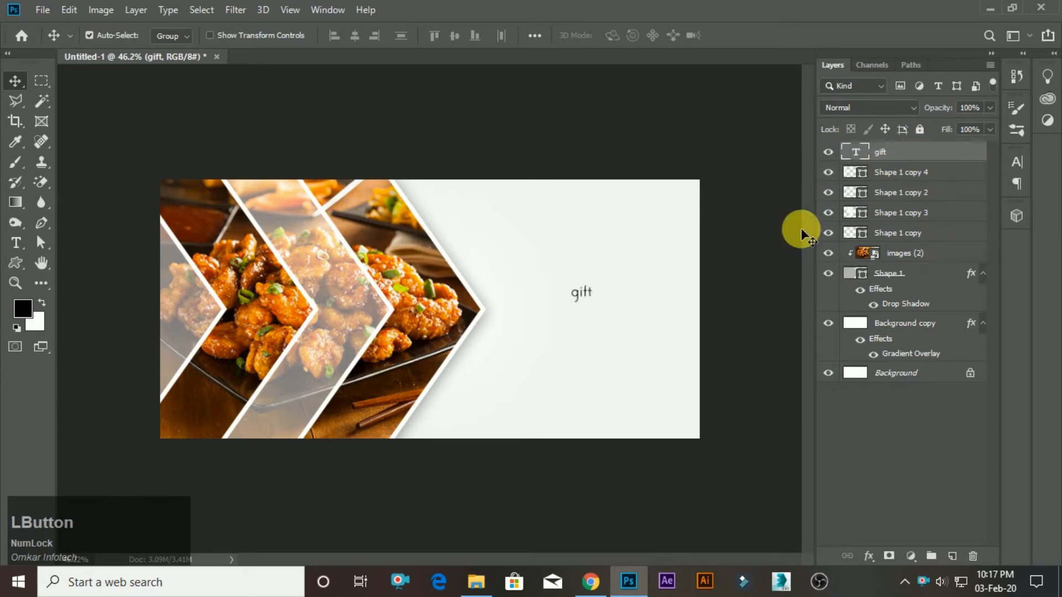
{"action": "key", "text": "ctrl+t"}
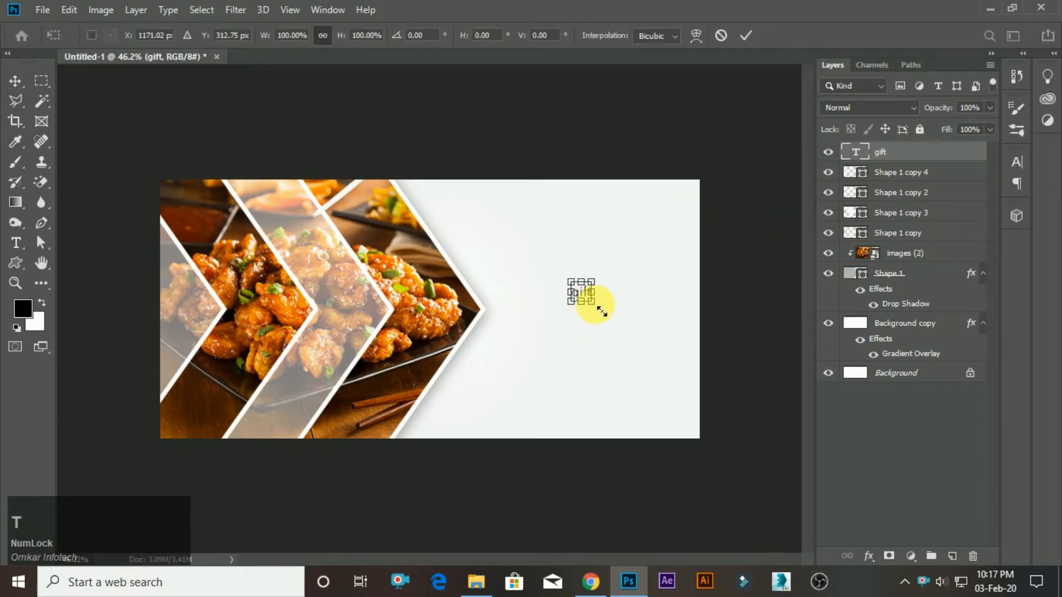
{"action": "left_click_drag", "start_coordinate": [602, 313], "coordinate": [628, 337]}
{"action": "left_click", "coordinate": [753, 29]}
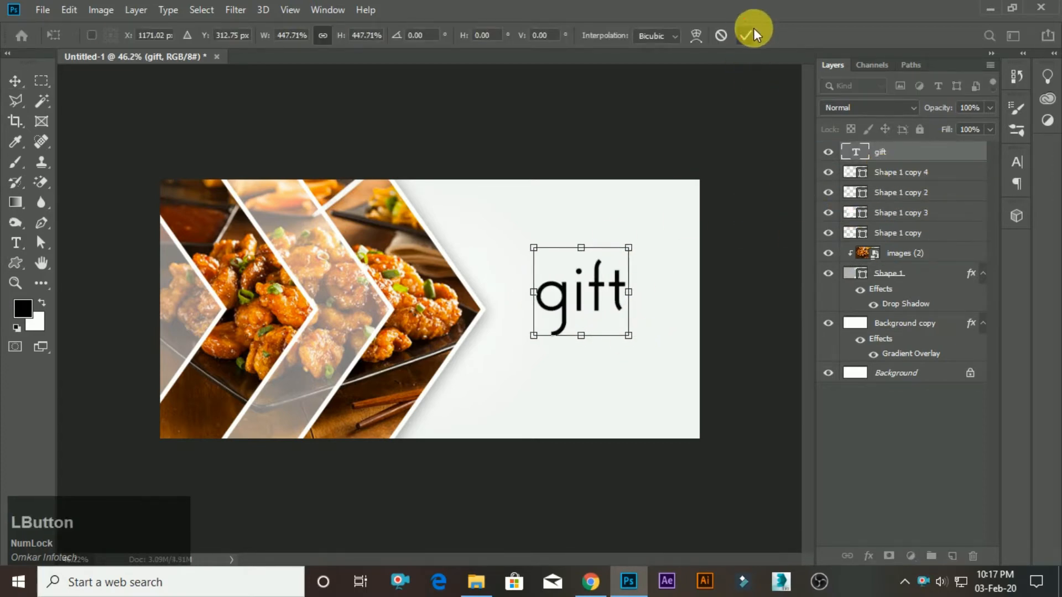
Replace the gift text with three lines in capitals: "GIFT", "VOUCHER" and "0$".
{"action": "left_click", "coordinate": [15, 242]}
{"action": "left_click_drag", "start_coordinate": [534, 307], "coordinate": [707, 309]}
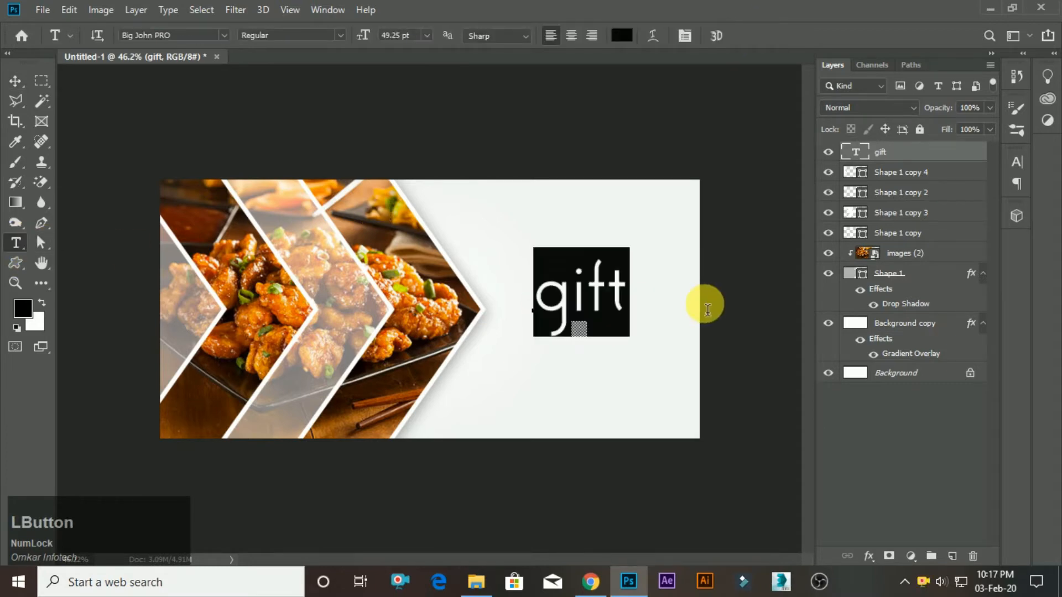
{"action": "type", "text": "g"}
{"action": "key", "text": "BackSpace"}
{"action": "key", "text": "Caps_Lock"}
{"action": "type", "text": "G"}
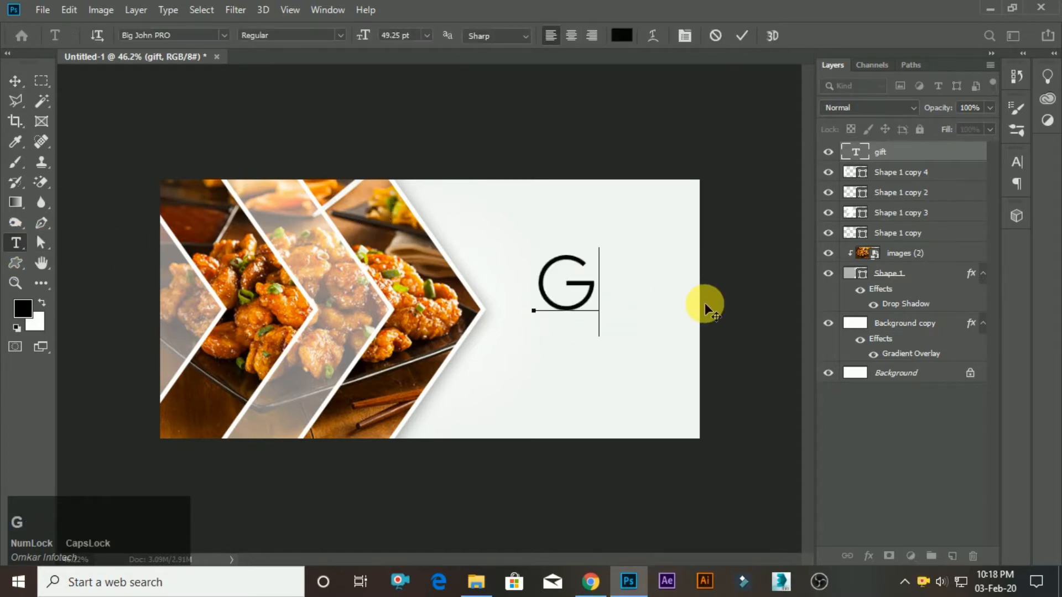
{"action": "type", "text": "IFT"}
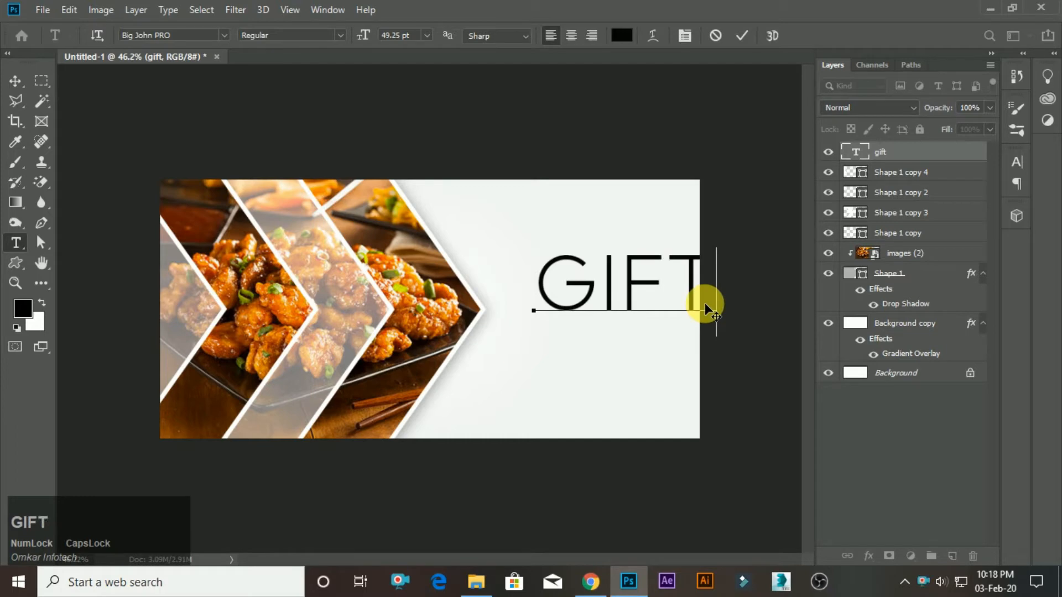
{"action": "key", "text": "Return"}
{"action": "type", "text": "VOU"}
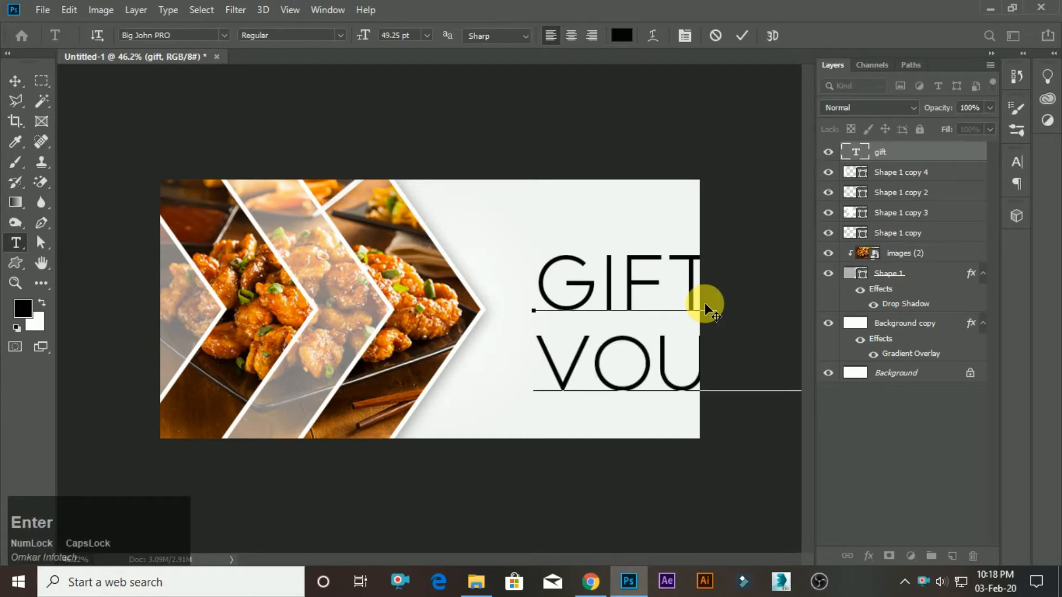
{"action": "type", "text": "CHER0$"}
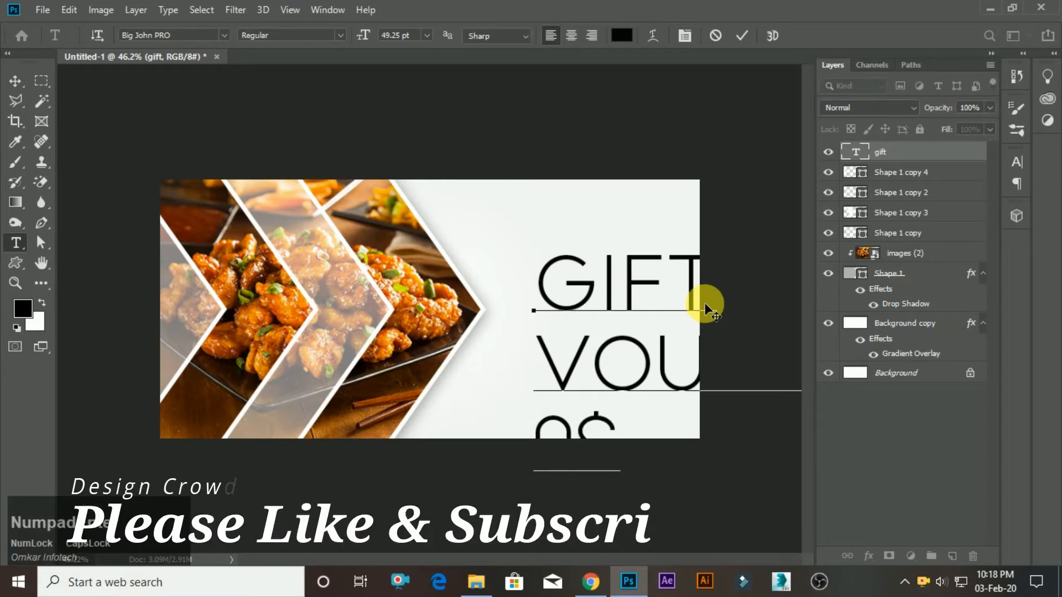
{"action": "key", "text": "KP_Enter"}
Scale the three-line voucher text down to about 45% and place it in the blank area beside the photo's chevron tip.
{"action": "key", "text": "v"}
{"action": "key", "text": "ctrl+t"}
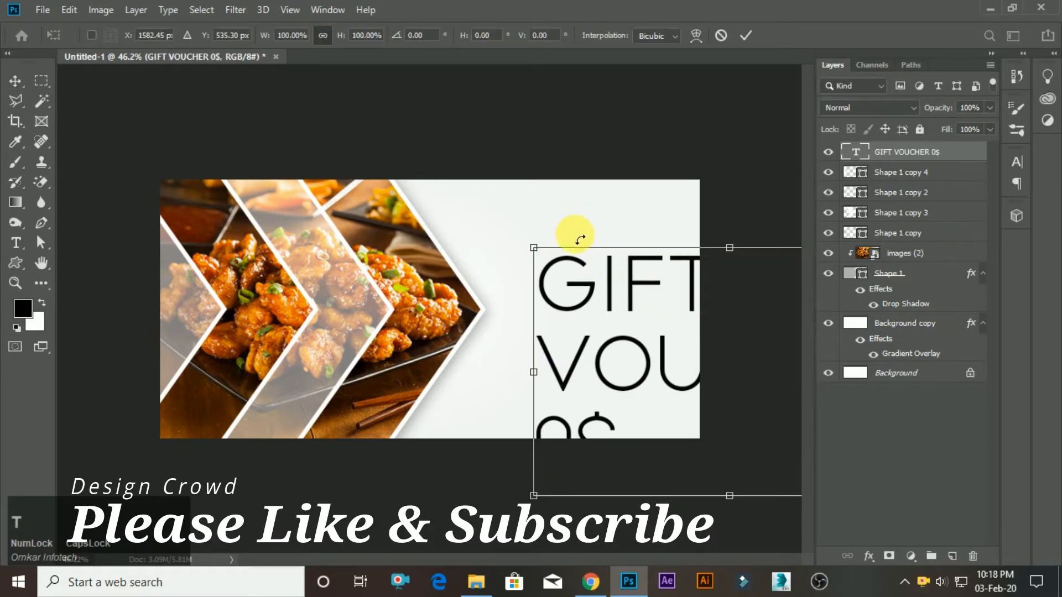
{"action": "left_click_drag", "start_coordinate": [537, 251], "coordinate": [642, 318]}
{"action": "left_click_drag", "start_coordinate": [651, 386], "coordinate": [520, 339]}
{"action": "left_click", "coordinate": [746, 36]}
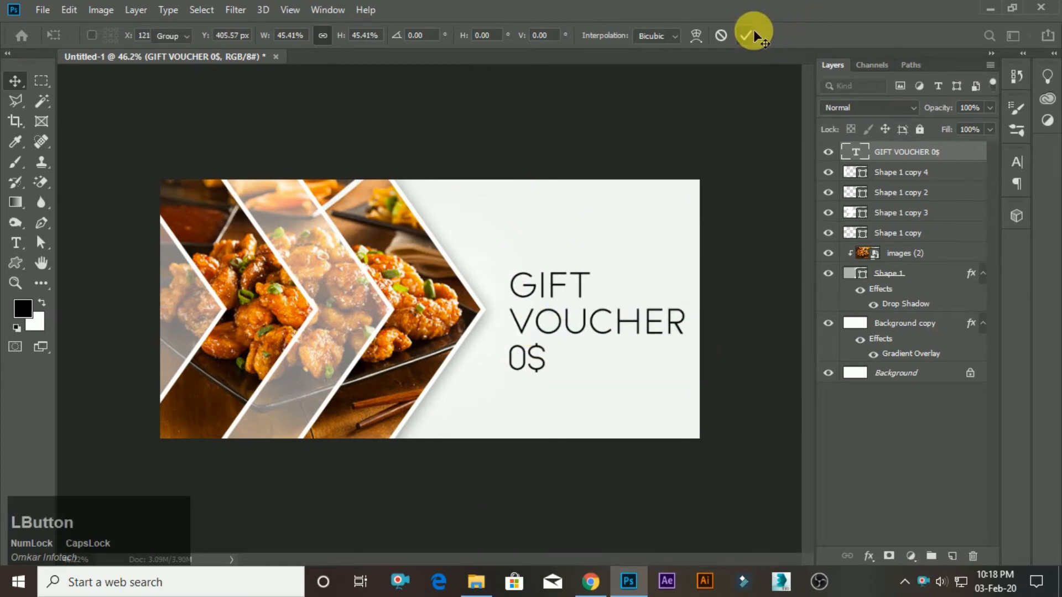
Correct the last line of the voucher text to "10$".
{"action": "key", "text": "t"}
{"action": "left_click", "coordinate": [508, 358]}
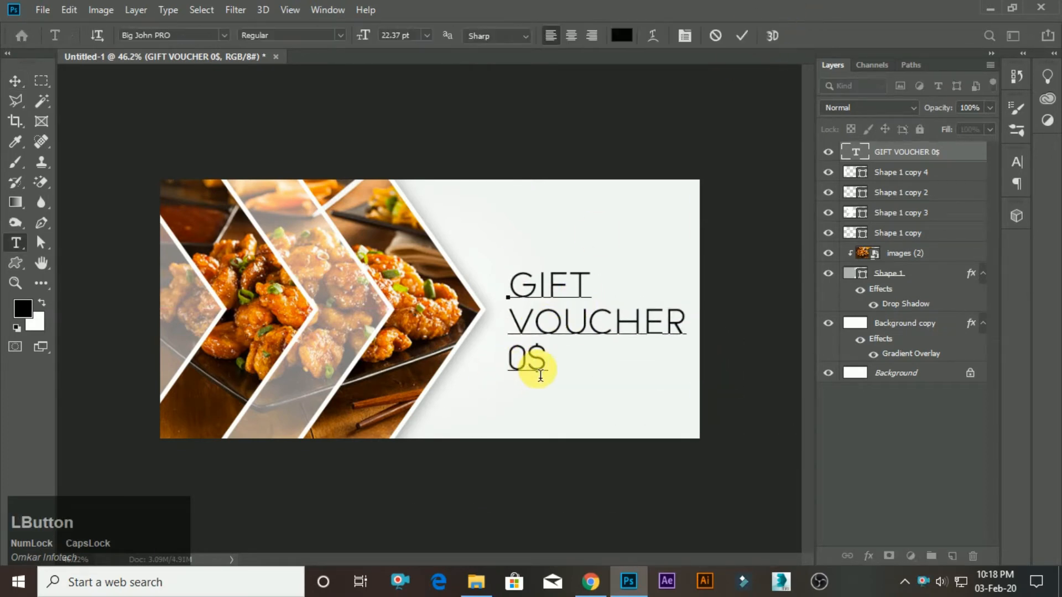
{"action": "type", "text": "1"}
{"action": "key", "text": "KP_Enter"}
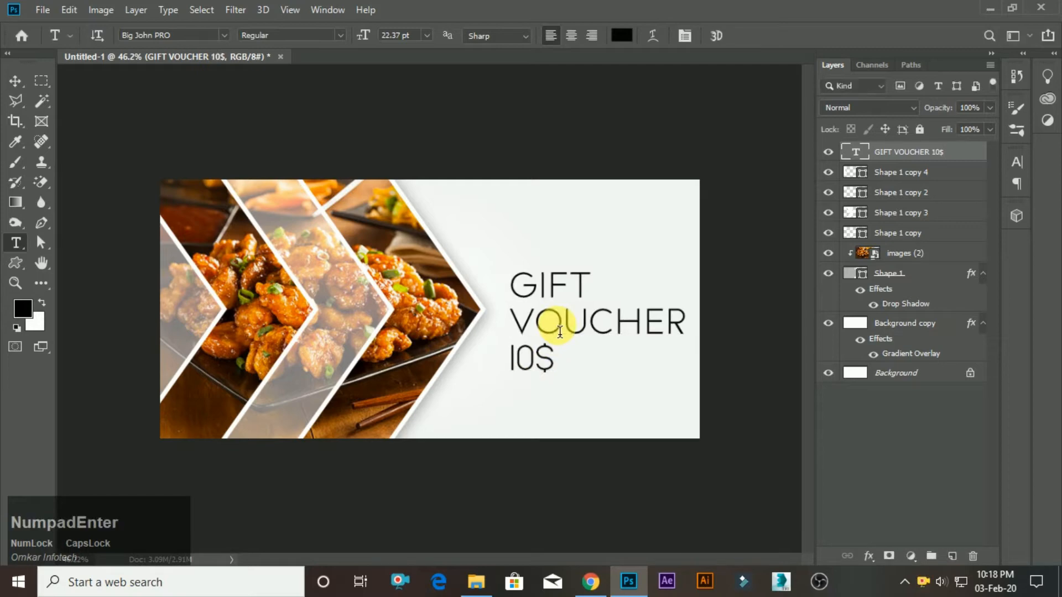
{"action": "key", "text": "v"}
Change the voucher text's font to American Captain.
{"action": "left_click", "coordinate": [15, 243]}
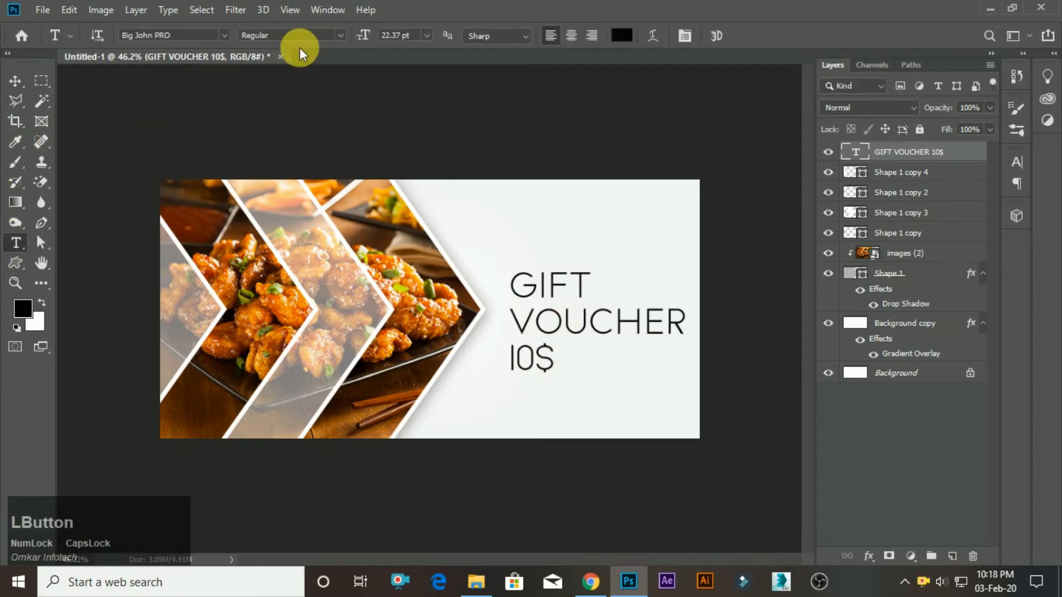
{"action": "left_click", "coordinate": [221, 39]}
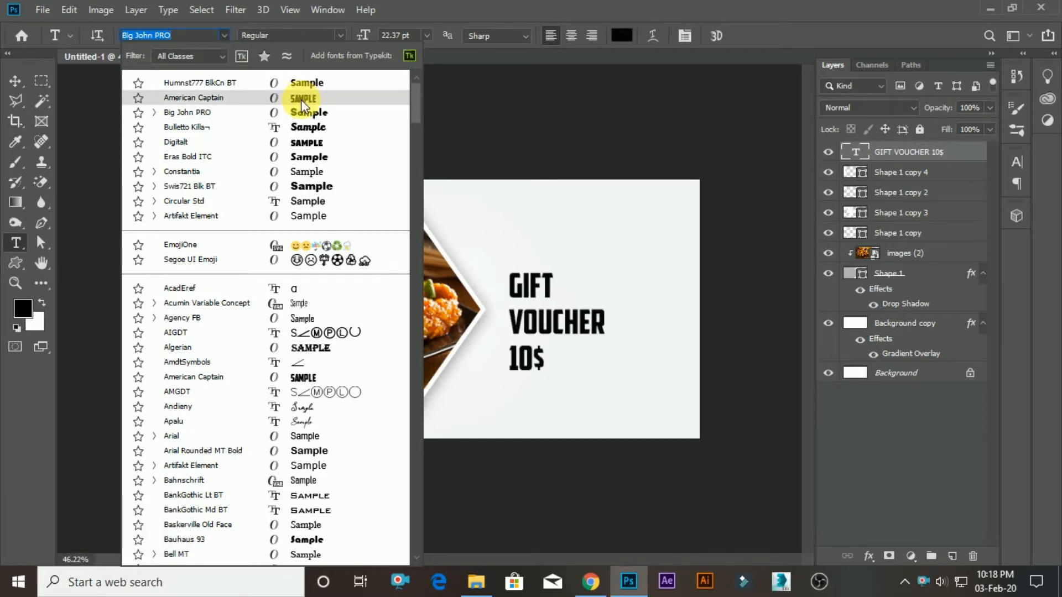
{"action": "left_click", "coordinate": [301, 99]}
Enlarge the voucher text to about 34 pt and position it near the banner's right edge, clear of the chevron tip.
{"action": "key", "text": "v"}
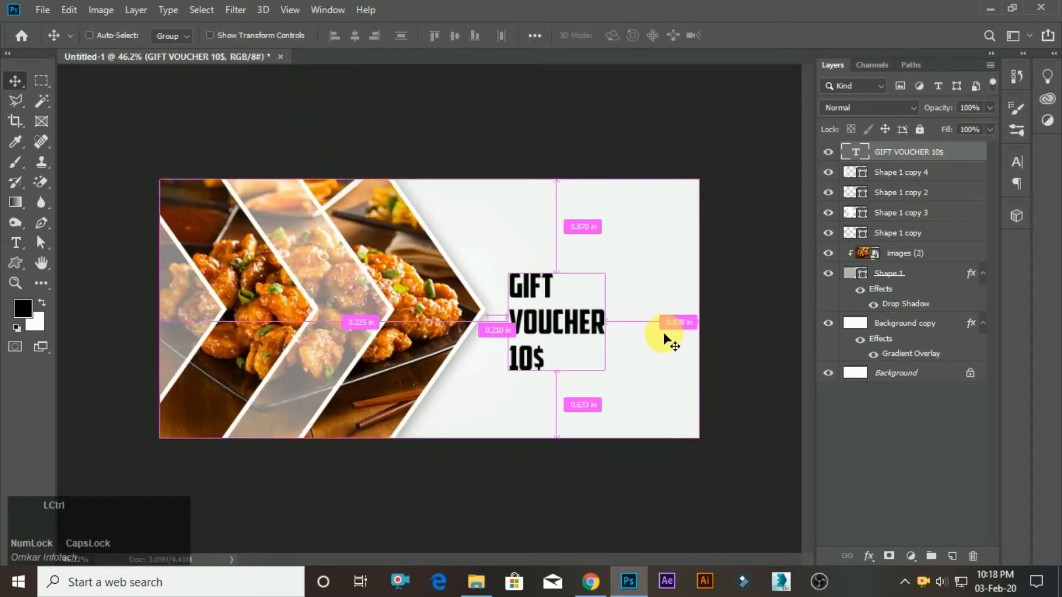
{"action": "key", "text": "ctrl+t"}
{"action": "left_click_drag", "start_coordinate": [613, 275], "coordinate": [635, 244]}
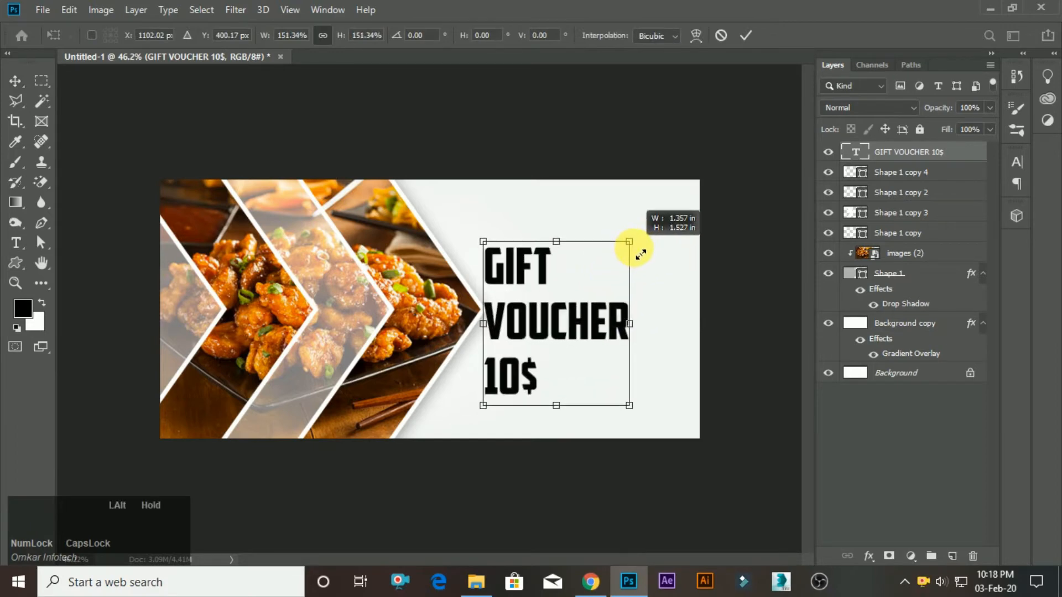
{"action": "left_click_drag", "start_coordinate": [588, 296], "coordinate": [628, 299]}
{"action": "left_click", "coordinate": [746, 36]}
{"action": "scroll", "coordinate": [417, 360], "scroll_direction": "down", "scroll_amount": 1}
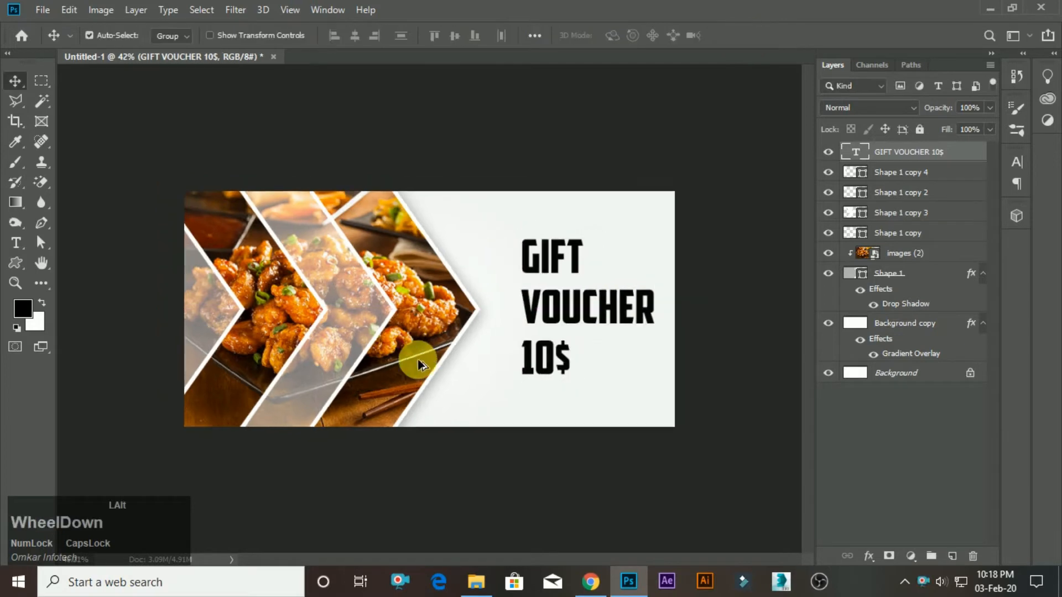
{"action": "scroll", "coordinate": [417, 359], "scroll_direction": "down", "scroll_amount": 1}
{"action": "scroll", "coordinate": [572, 274], "scroll_direction": "up", "scroll_amount": 2}
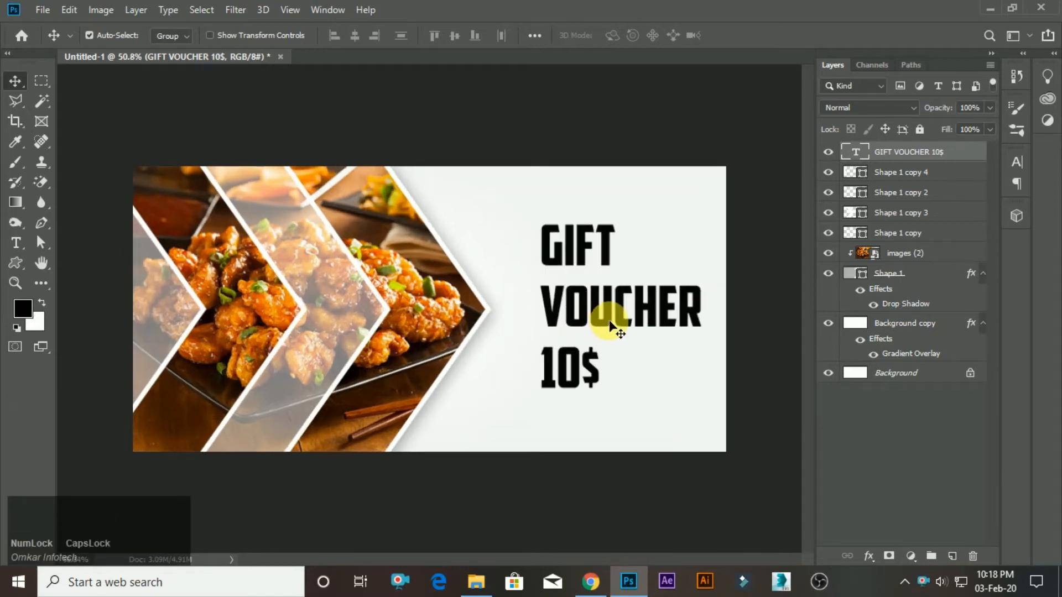
{"action": "left_click_drag", "start_coordinate": [611, 322], "coordinate": [614, 331]}
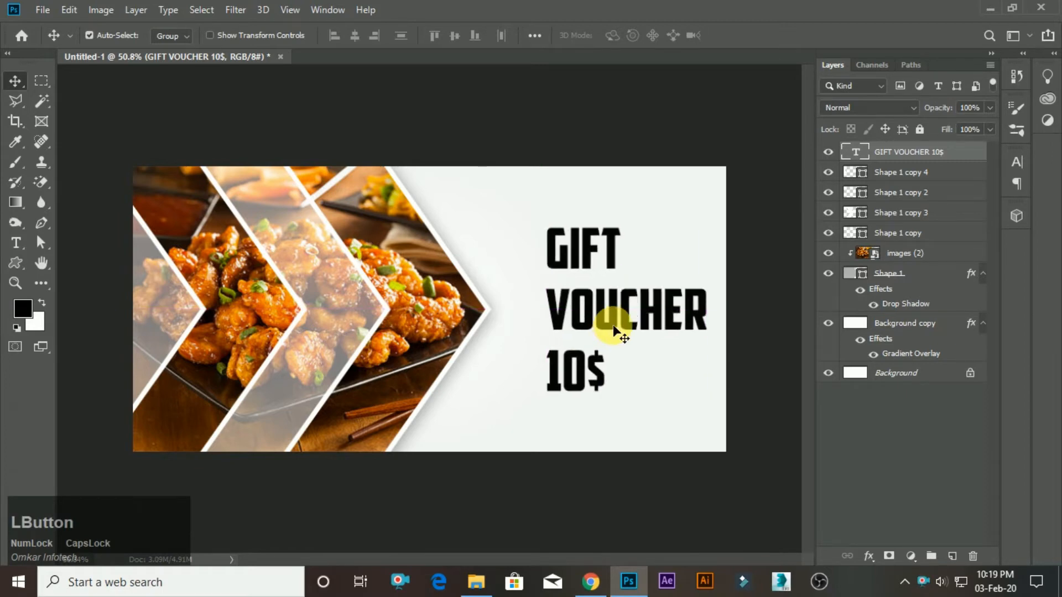
{"action": "left_click", "coordinate": [15, 243]}
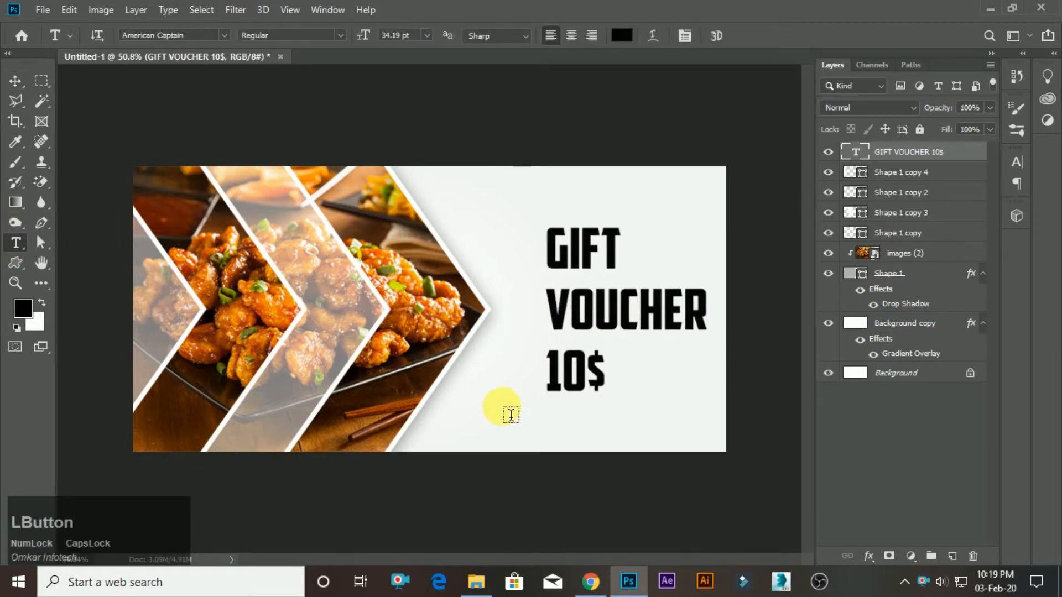
{"action": "left_click", "coordinate": [486, 419]}
{"action": "key", "text": "Caps_Lock"}
{"action": "type", "text": "www"}
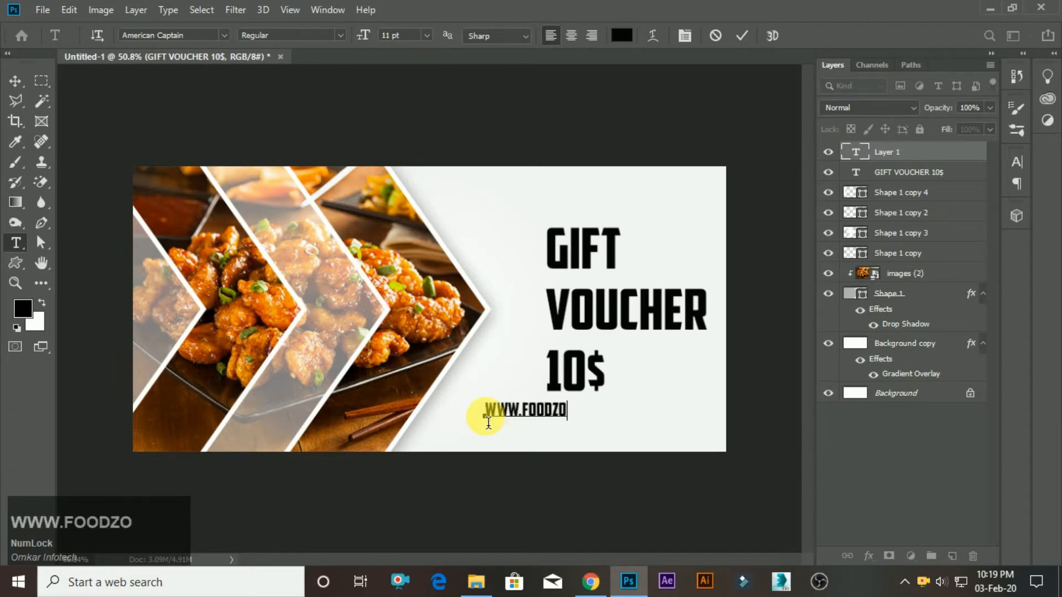
{"action": "type", "text": ".foodzone.com"}
{"action": "key", "text": "KP_Enter"}
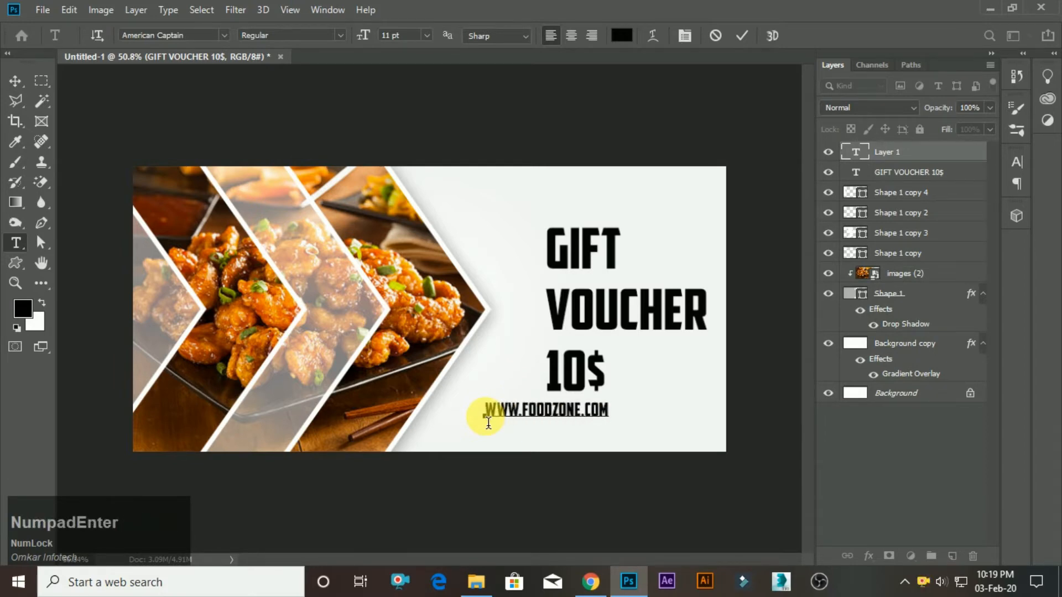
Try Bulletto Killa on the website text, and set its font to Humnst777 BlkCn BT.
{"action": "left_click", "coordinate": [220, 36]}
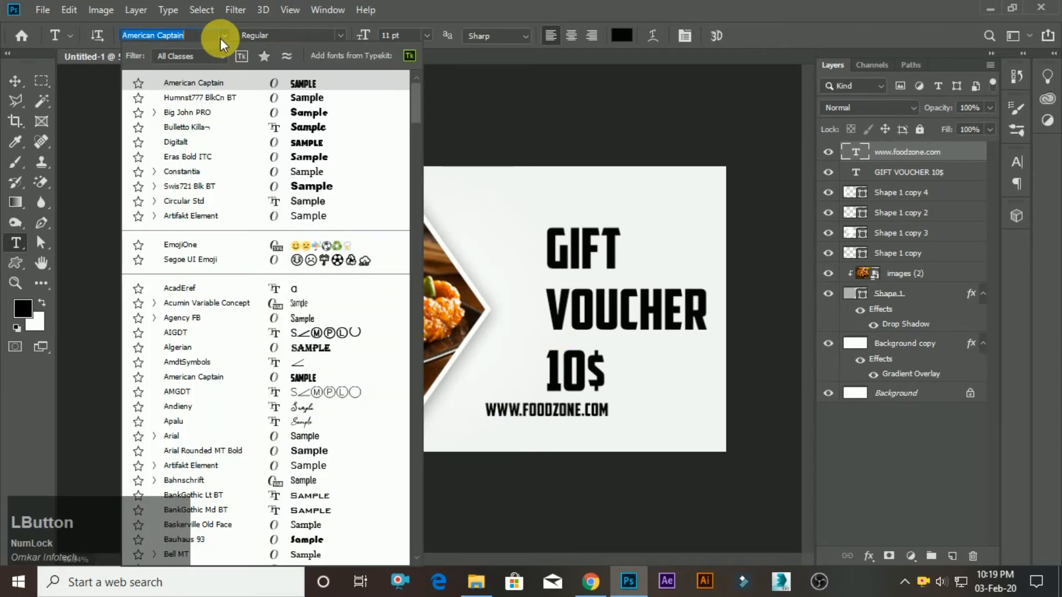
{"action": "left_click", "coordinate": [263, 128]}
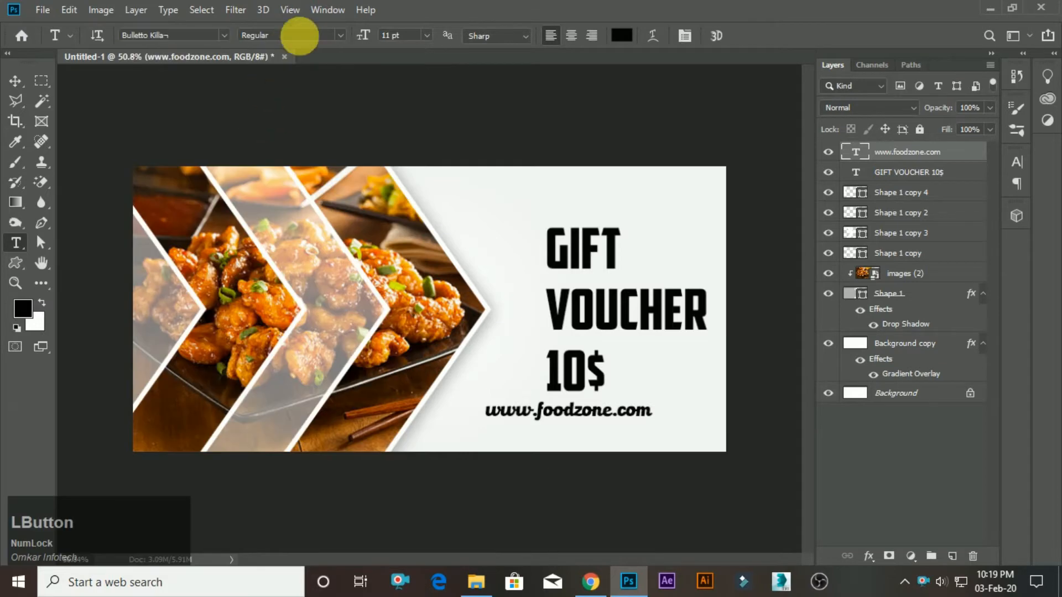
{"action": "left_click", "coordinate": [224, 36]}
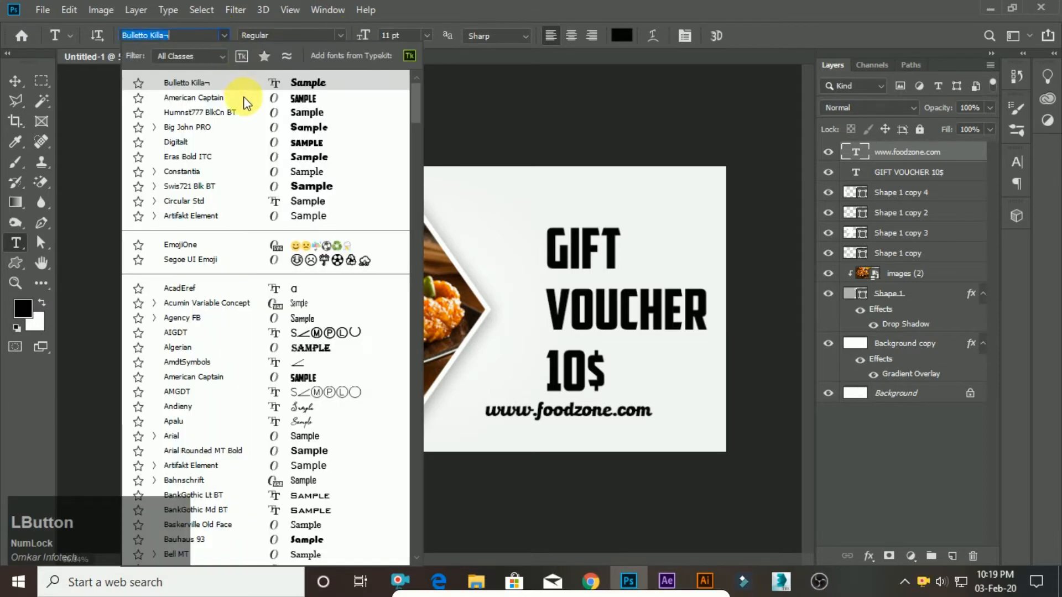
{"action": "left_click", "coordinate": [267, 118]}
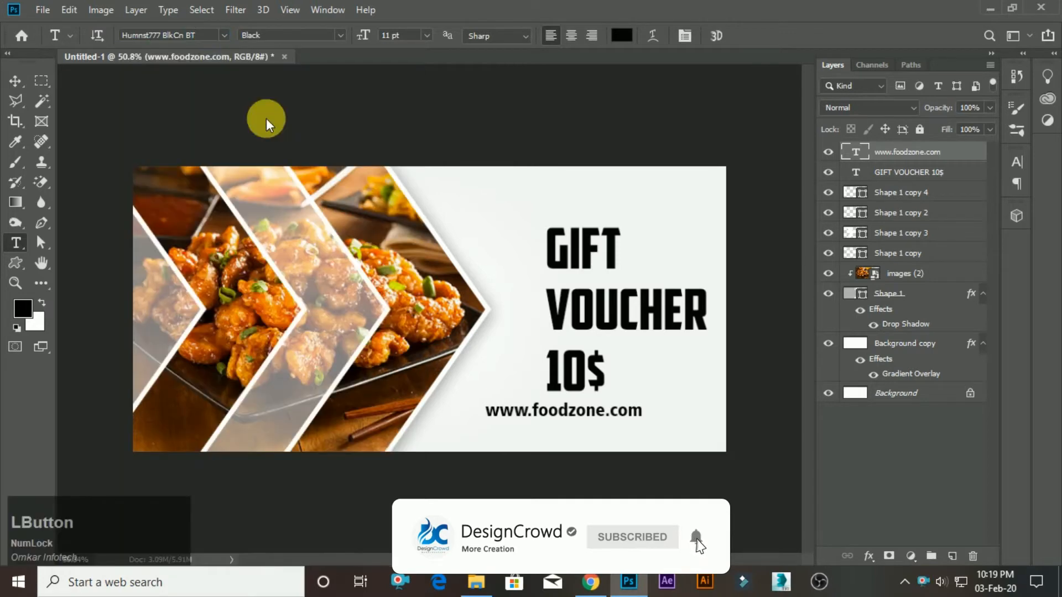
{"action": "key", "text": "v"}
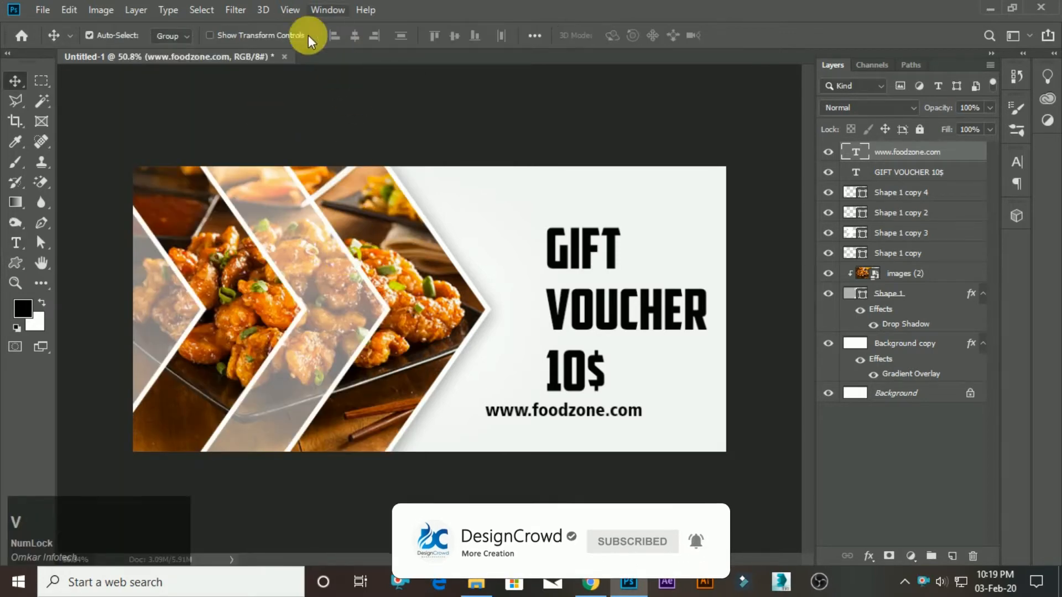
Move the website text to the banner's upper right corner, aligned with the right end of the word VOUCHER.
{"action": "left_click", "coordinate": [15, 242]}
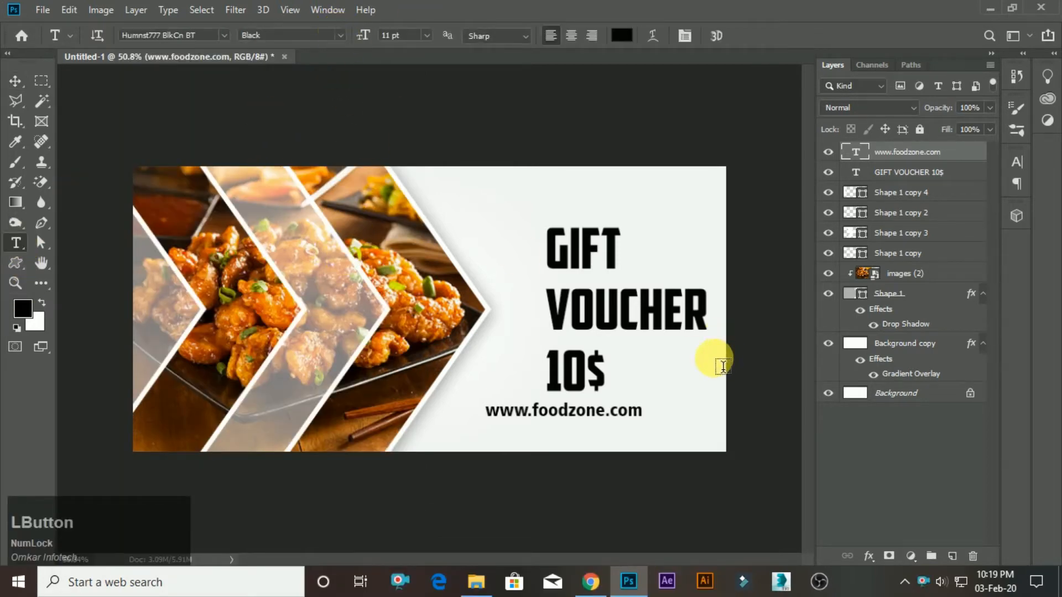
{"action": "key", "text": "v"}
{"action": "left_click_drag", "start_coordinate": [596, 416], "coordinate": [660, 189]}
{"action": "scroll", "coordinate": [600, 332], "scroll_direction": "down", "scroll_amount": 5}
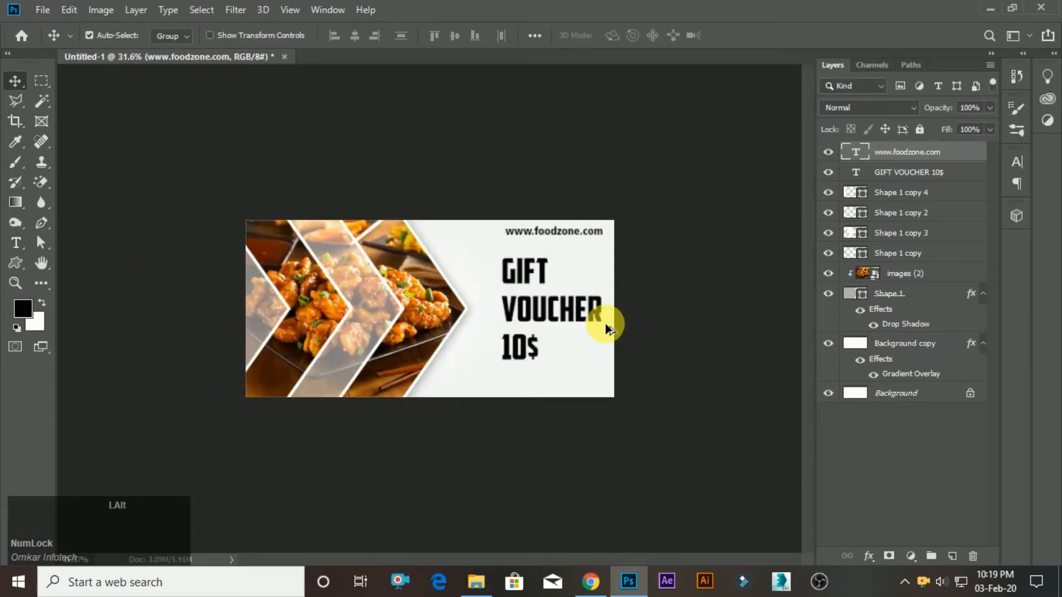
{"action": "scroll", "coordinate": [607, 325], "scroll_direction": "up", "scroll_amount": 5}
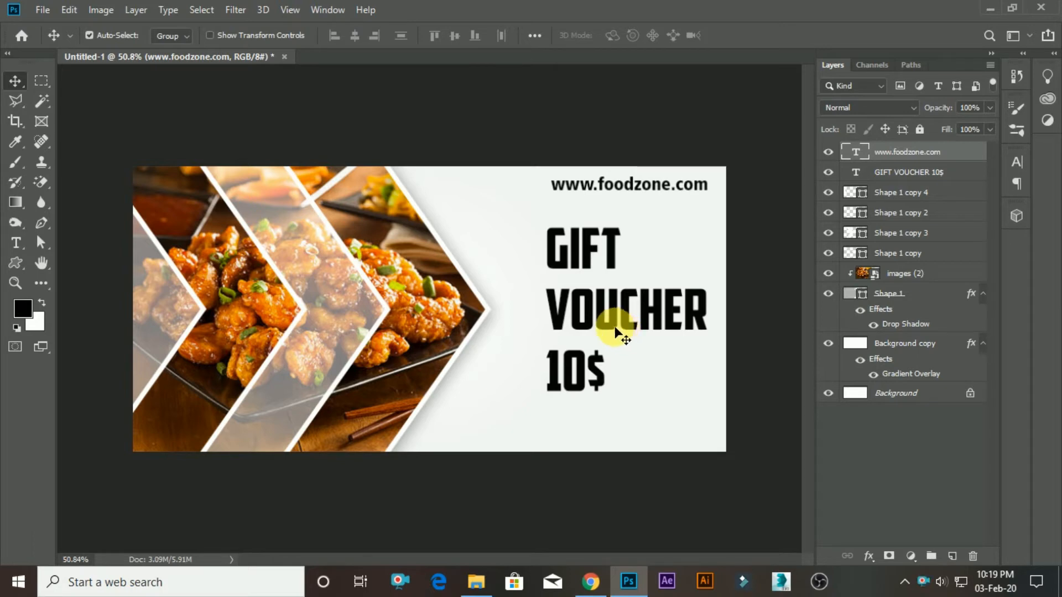
Set the font of the website text to Circular Std.
{"action": "left_click", "coordinate": [15, 242]}
{"action": "left_click", "coordinate": [226, 33]}
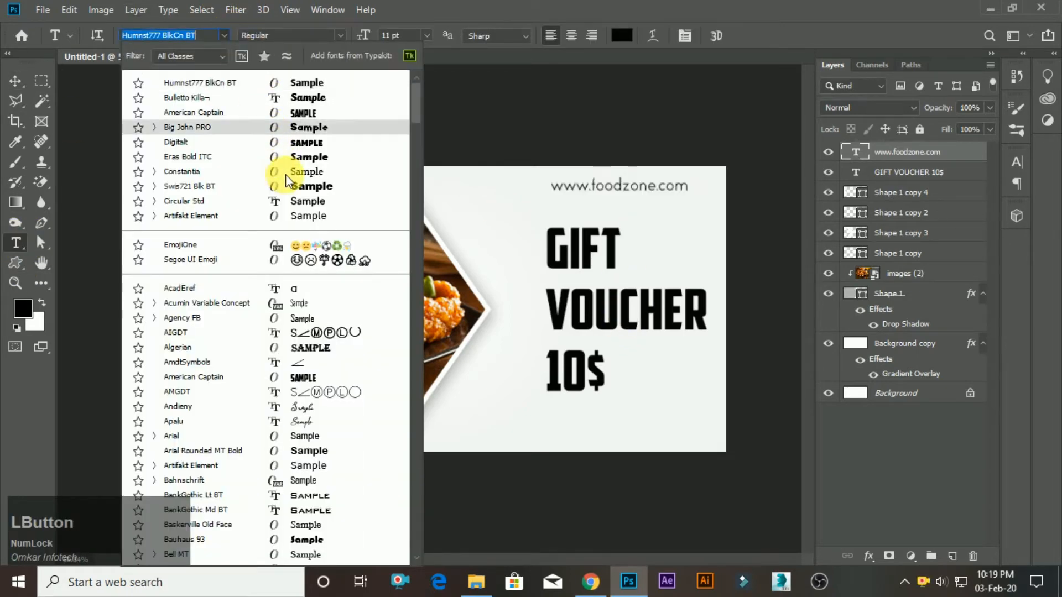
{"action": "left_click", "coordinate": [294, 204]}
{"action": "key", "text": "v"}
Shift the website text slightly so its right end aligns with the right end of the word VOUCHER.
{"action": "scroll", "coordinate": [691, 141], "scroll_direction": "up", "scroll_amount": 2}
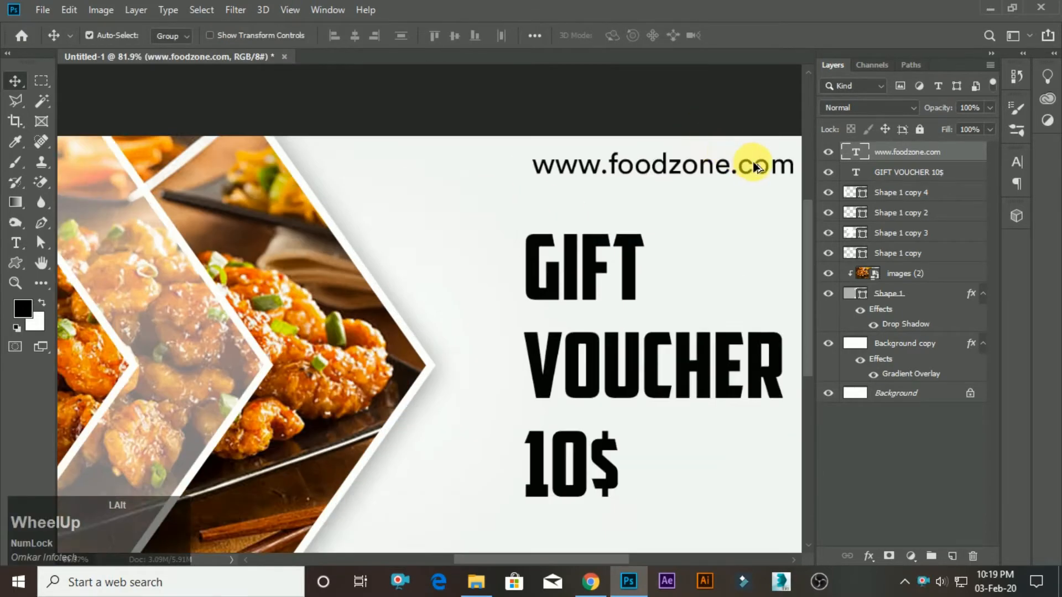
{"action": "key", "text": "space"}
{"action": "left_click_drag", "start_coordinate": [692, 261], "coordinate": [612, 308]}
{"action": "scroll", "coordinate": [593, 259], "scroll_direction": "up", "scroll_amount": 1}
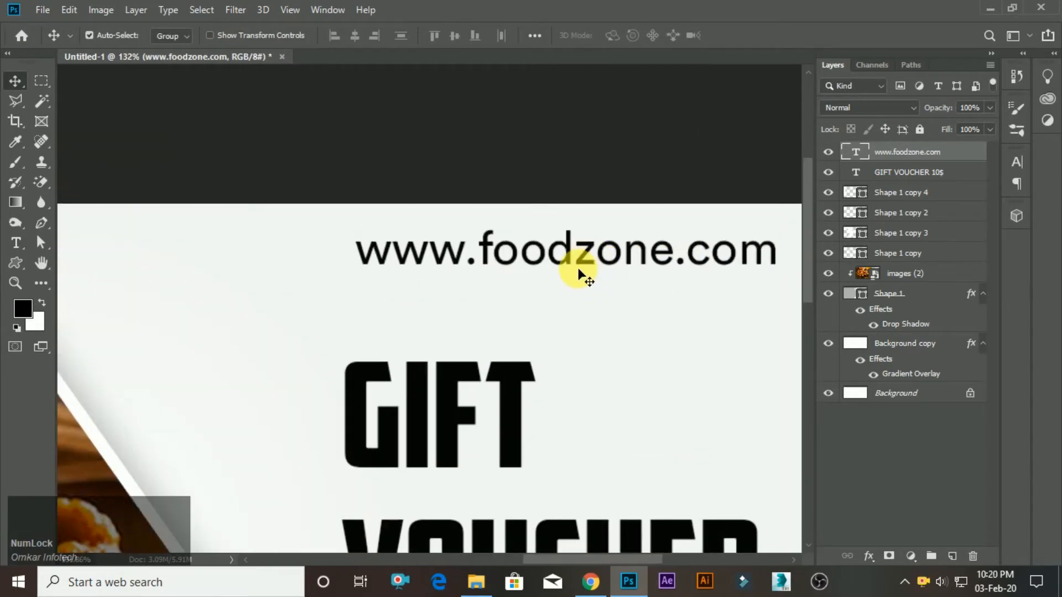
{"action": "left_click_drag", "start_coordinate": [588, 268], "coordinate": [569, 268]}
{"action": "scroll", "coordinate": [635, 260], "scroll_direction": "down", "scroll_amount": 3}
{"action": "scroll", "coordinate": [585, 237], "scroll_direction": "up", "scroll_amount": 2}
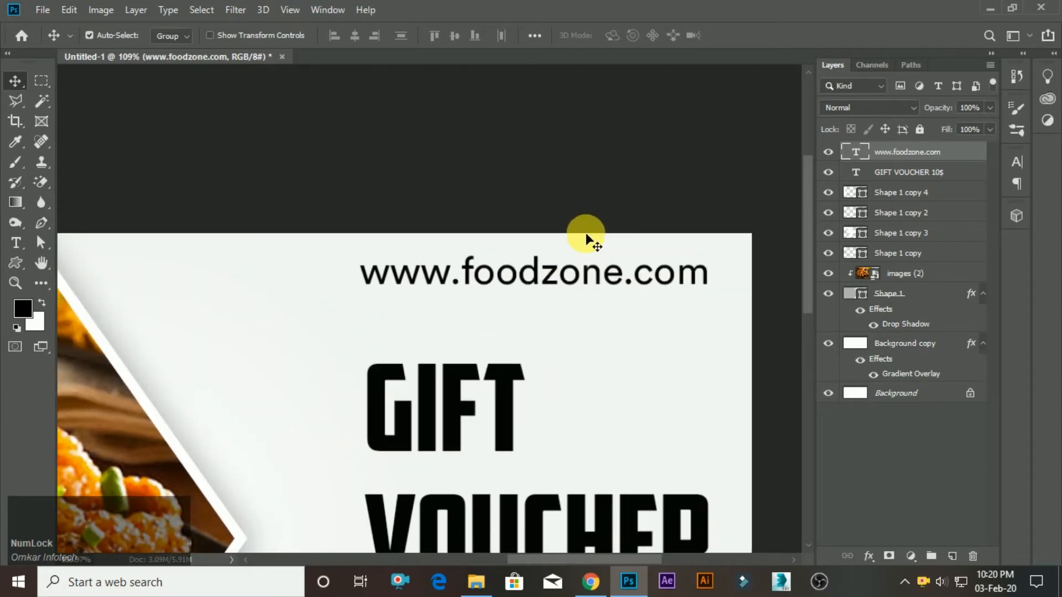
Scale the website text down a little and realign its right end with the word VOUCHER.
{"action": "key", "text": "ctrl+t"}
{"action": "left_click_drag", "start_coordinate": [712, 305], "coordinate": [655, 284]}
{"action": "left_click", "coordinate": [745, 36]}
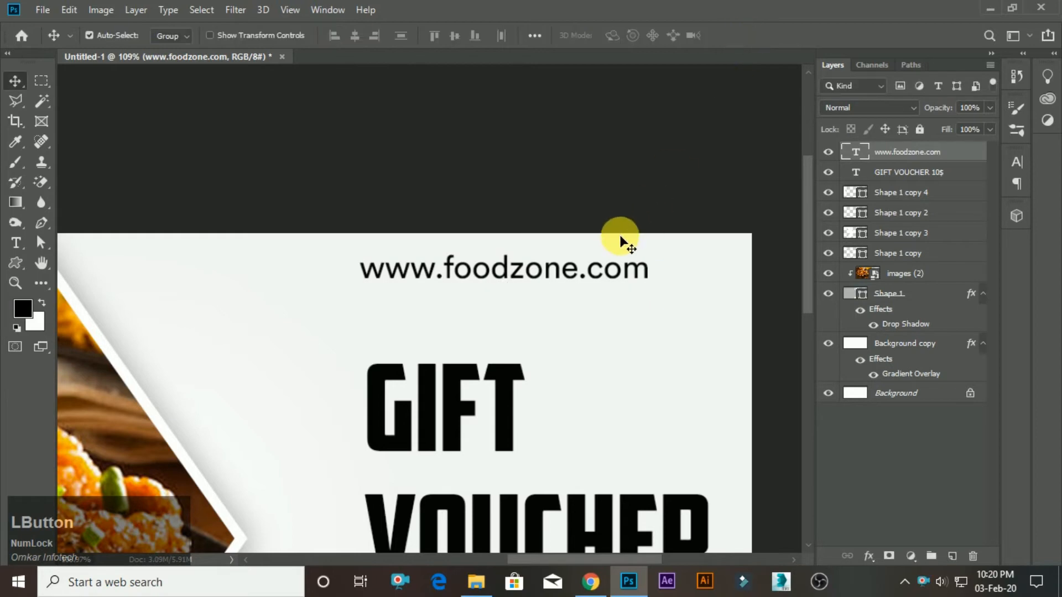
{"action": "left_click_drag", "start_coordinate": [557, 275], "coordinate": [621, 267]}
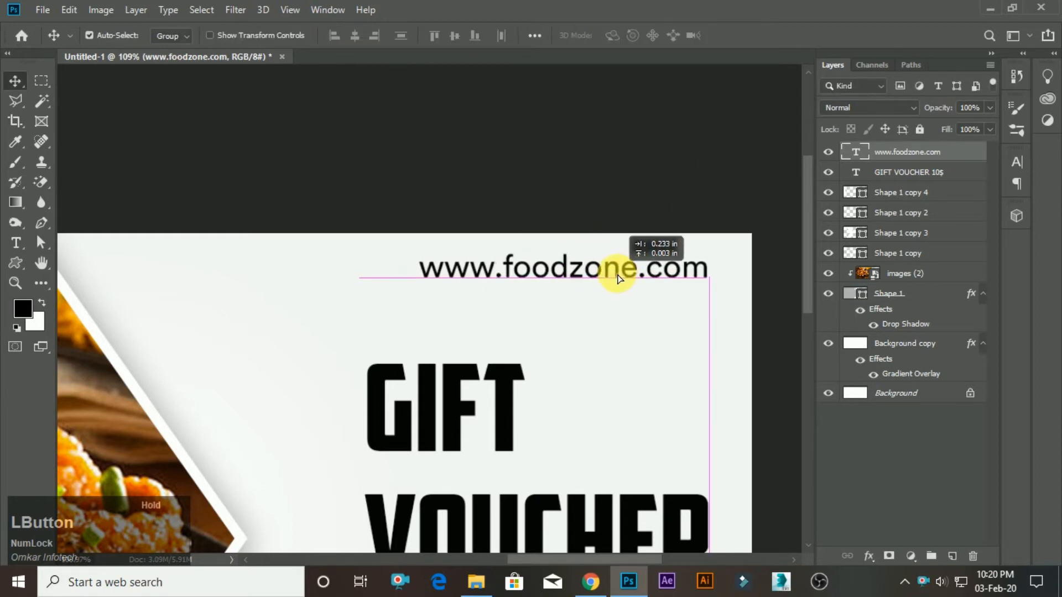
{"action": "scroll", "coordinate": [512, 267], "scroll_direction": "down", "scroll_amount": 4}
{"action": "scroll", "coordinate": [698, 368], "scroll_direction": "up", "scroll_amount": 1, "text": "alt"}
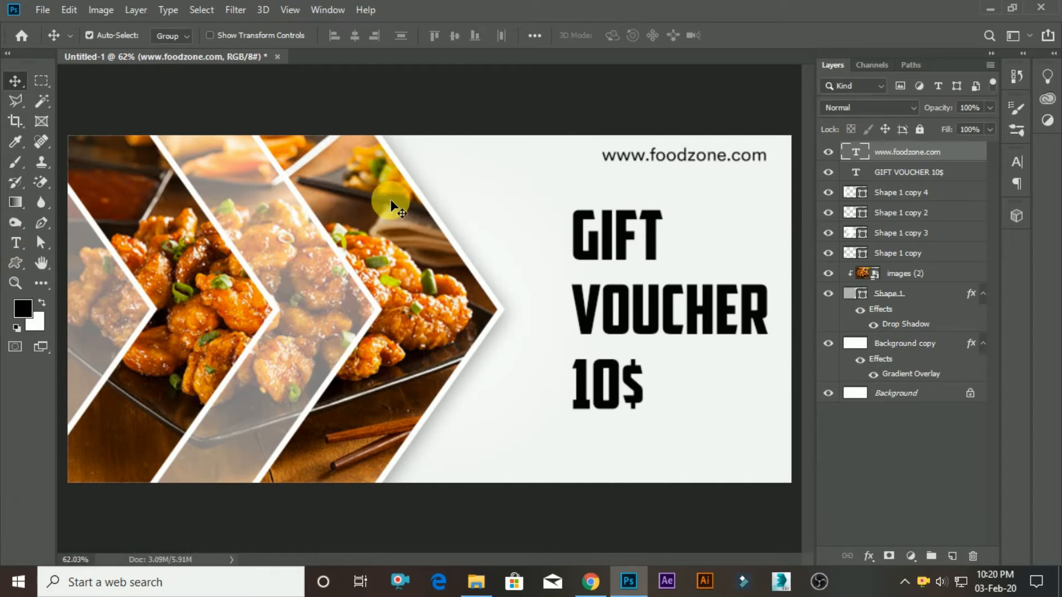
{"action": "scroll", "coordinate": [431, 188], "scroll_direction": "down", "scroll_amount": 1, "text": "alt"}
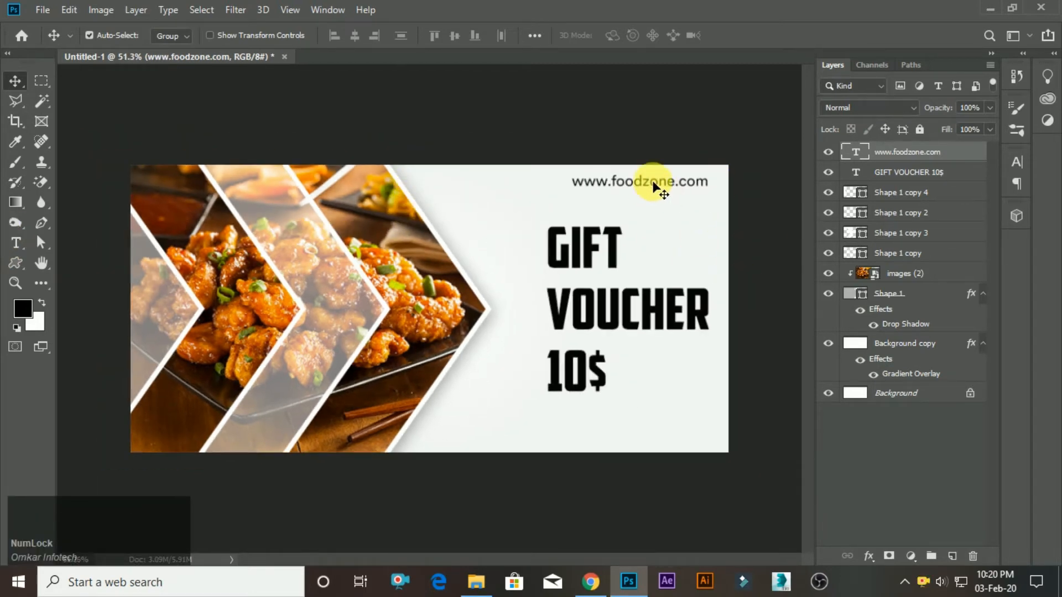
{"action": "scroll", "coordinate": [687, 368], "scroll_direction": "down", "scroll_amount": 2, "text": "alt"}
{"action": "scroll", "coordinate": [729, 365], "scroll_direction": "up", "scroll_amount": 2, "text": "alt"}
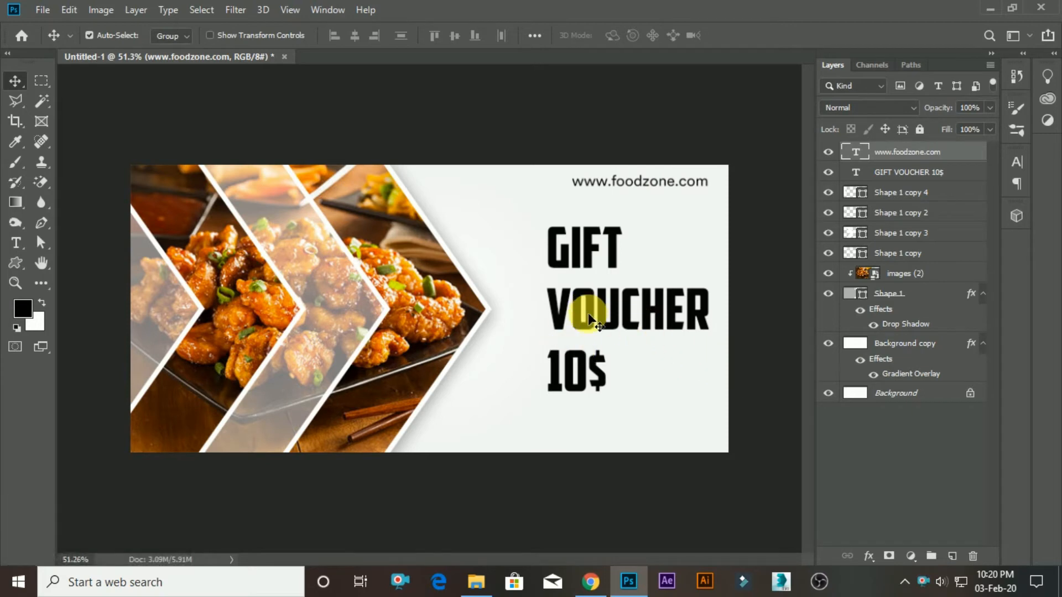
Draw a thin black rounded rectangle of about 480 × 7 px as a line below 10$, running past the banner's right edge.
{"action": "right_click", "coordinate": [15, 264]}
{"action": "left_click", "coordinate": [56, 285]}
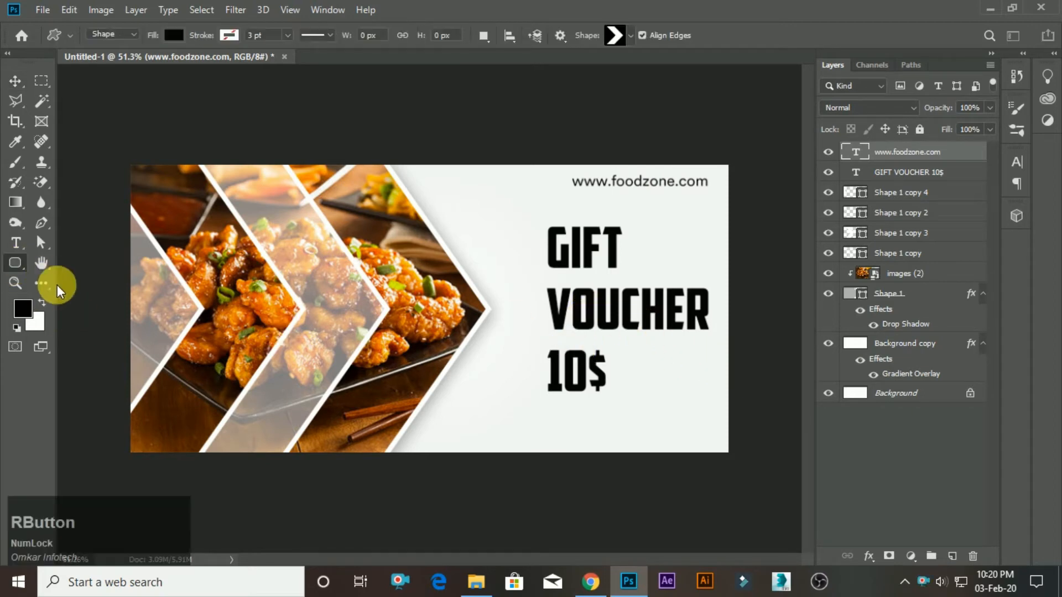
{"action": "scroll", "coordinate": [796, 418], "scroll_direction": "up", "scroll_amount": 3, "text": "alt"}
{"action": "left_click_drag", "start_coordinate": [681, 432], "coordinate": [467, 422]}
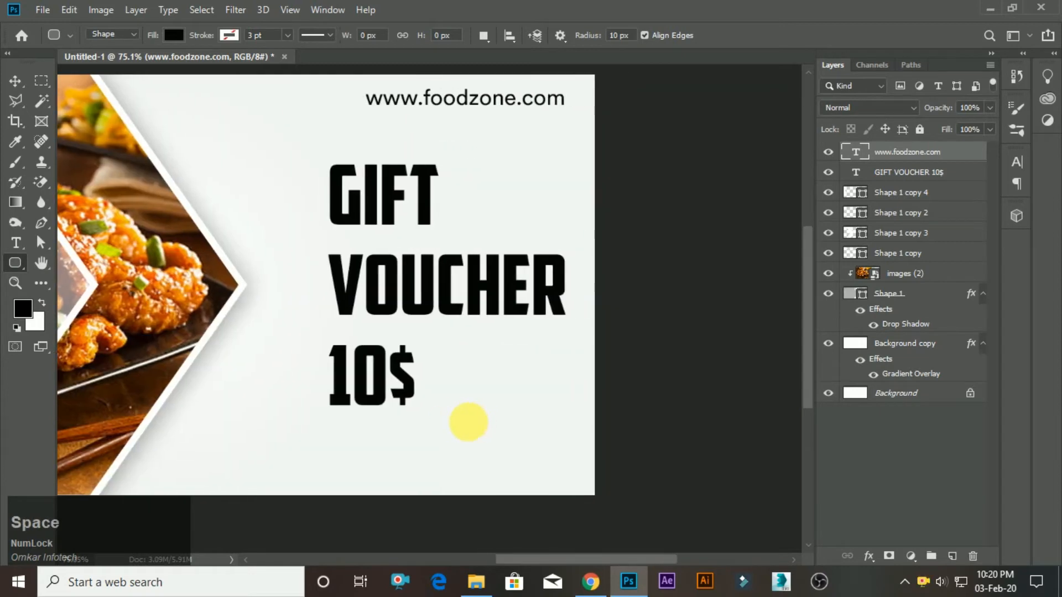
{"action": "scroll", "coordinate": [362, 435], "scroll_direction": "up", "scroll_amount": 1}
{"action": "left_click_drag", "start_coordinate": [321, 429], "coordinate": [634, 437]}
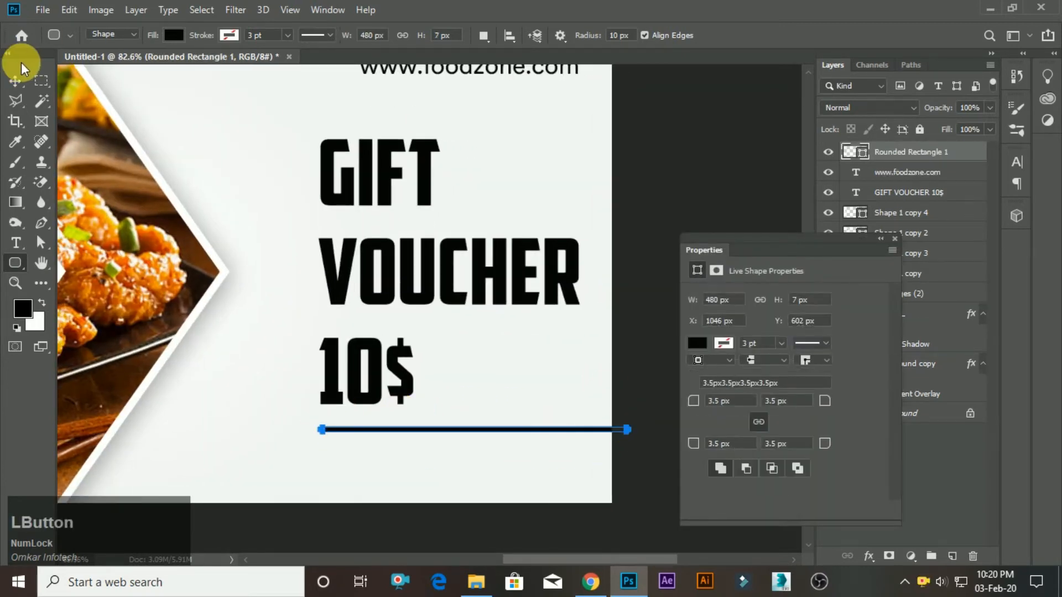
{"action": "left_click", "coordinate": [15, 81]}
{"action": "left_click", "coordinate": [894, 240]}
Move the black line slightly further down from the 10$ text.
{"action": "scroll", "coordinate": [564, 372], "scroll_direction": "down", "scroll_amount": 2}
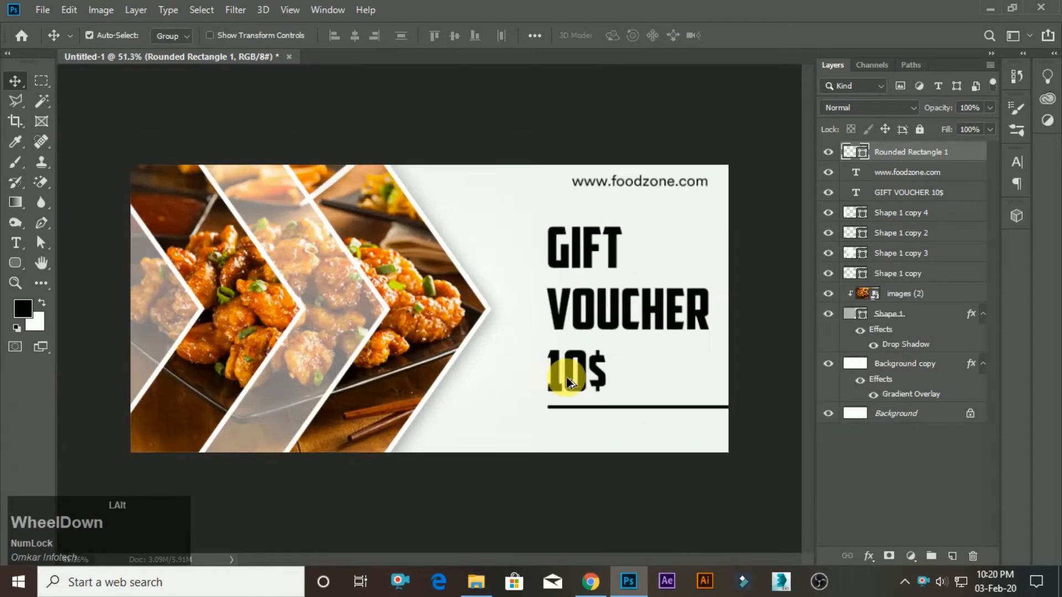
{"action": "scroll", "coordinate": [719, 431], "scroll_direction": "up", "scroll_amount": 5}
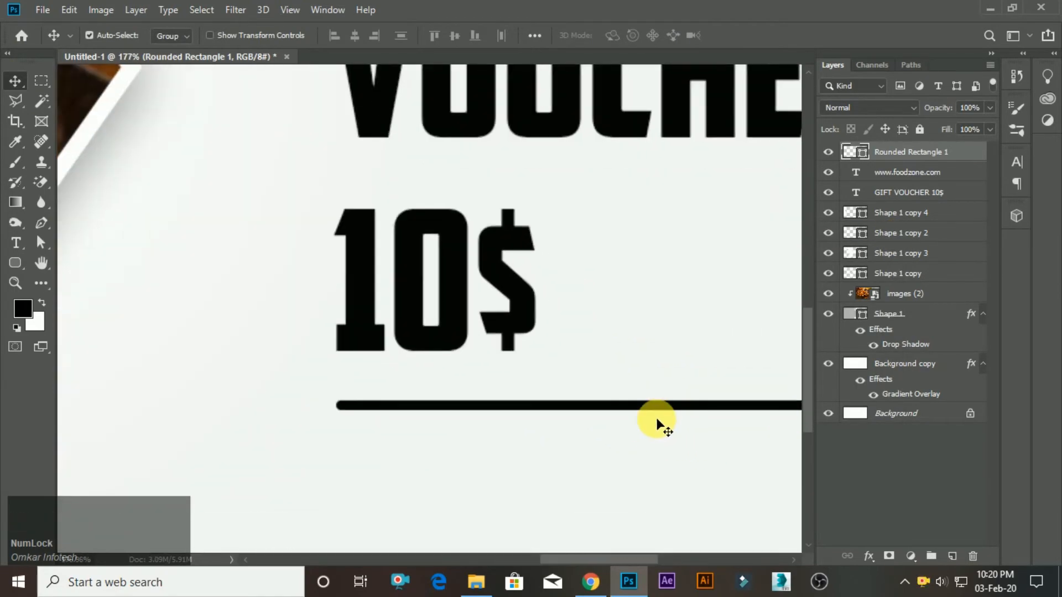
{"action": "left_click_drag", "start_coordinate": [657, 421], "coordinate": [659, 413]}
{"action": "scroll", "coordinate": [659, 413], "scroll_direction": "down", "scroll_amount": 4}
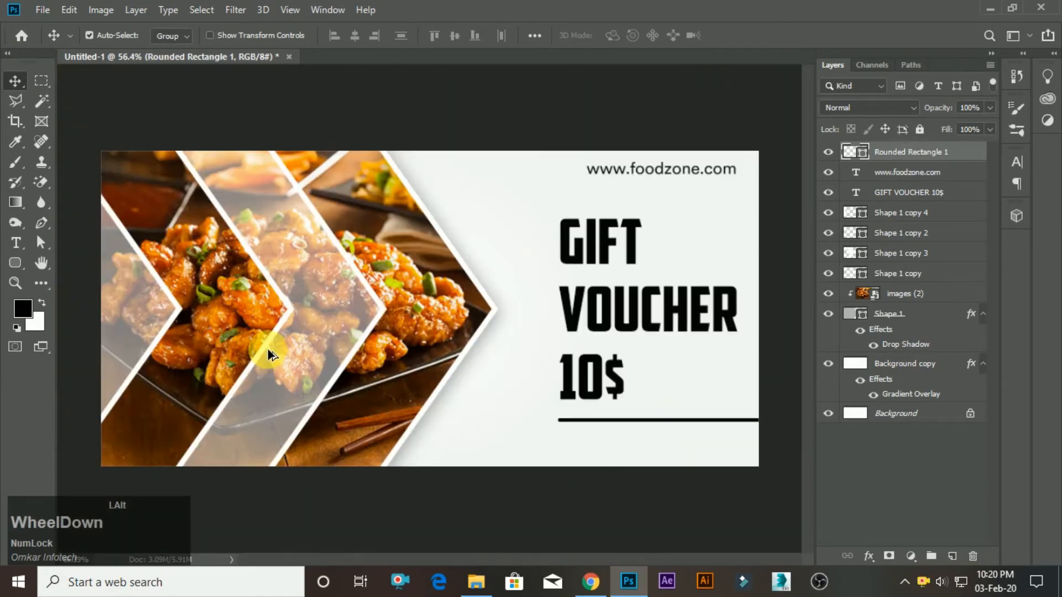
{"action": "scroll", "coordinate": [675, 286], "scroll_direction": "up", "scroll_amount": 2}
Select the word GIFT and sample a light orange (#e3a267) from the chicken photo as its text colour.
{"action": "key", "text": "t"}
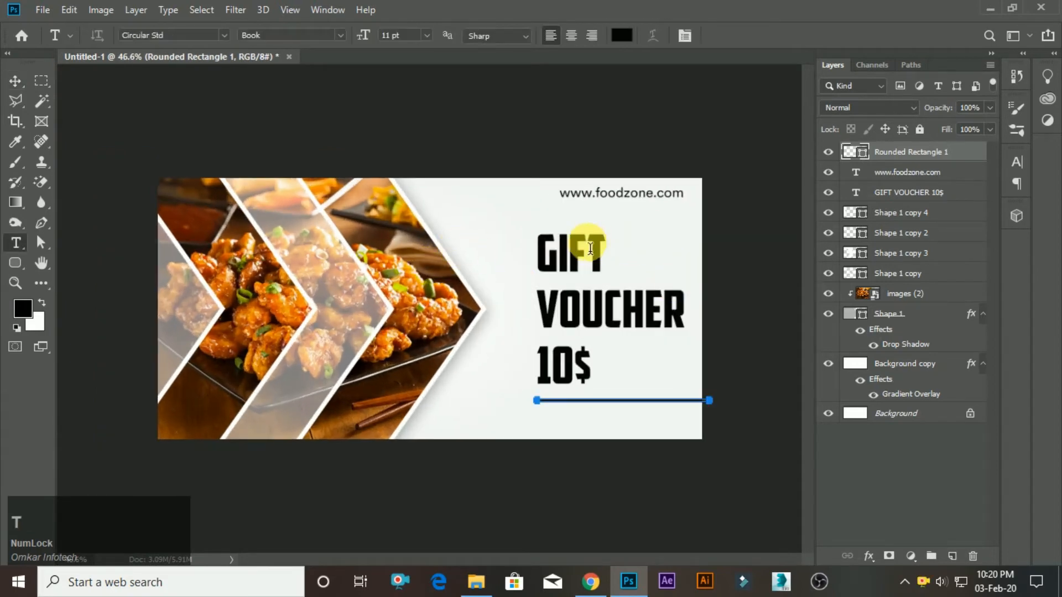
{"action": "left_click", "coordinate": [550, 246]}
{"action": "double_click", "coordinate": [553, 249]}
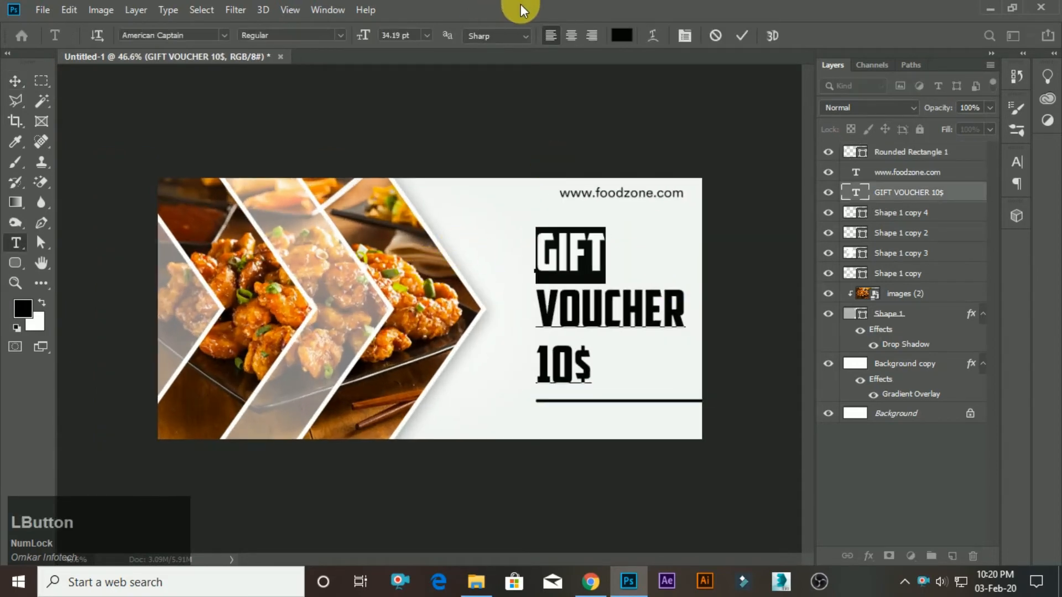
{"action": "left_click", "coordinate": [634, 37]}
{"action": "left_click_drag", "start_coordinate": [747, 265], "coordinate": [863, 275]}
{"action": "left_click_drag", "start_coordinate": [813, 396], "coordinate": [820, 296]}
{"action": "left_click", "coordinate": [409, 285]}
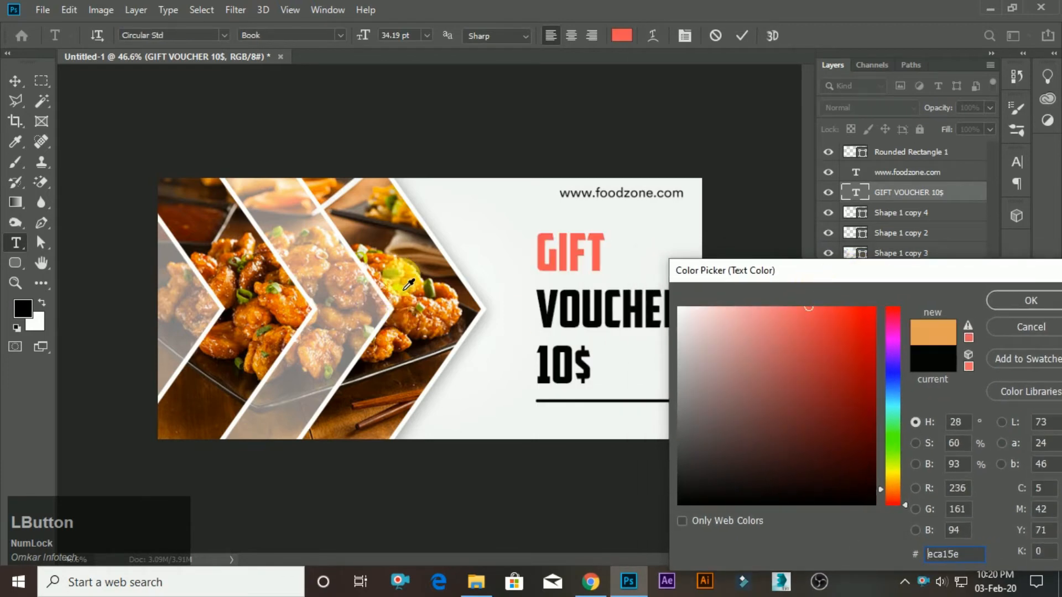
{"action": "left_click", "coordinate": [394, 223]}
{"action": "left_click", "coordinate": [398, 241]}
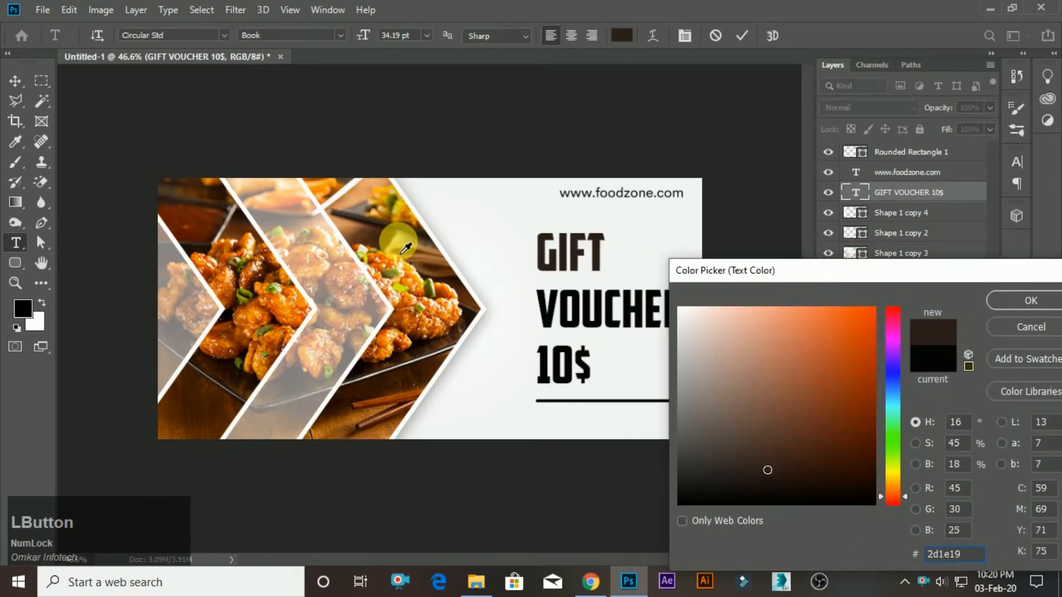
{"action": "left_click", "coordinate": [395, 292]}
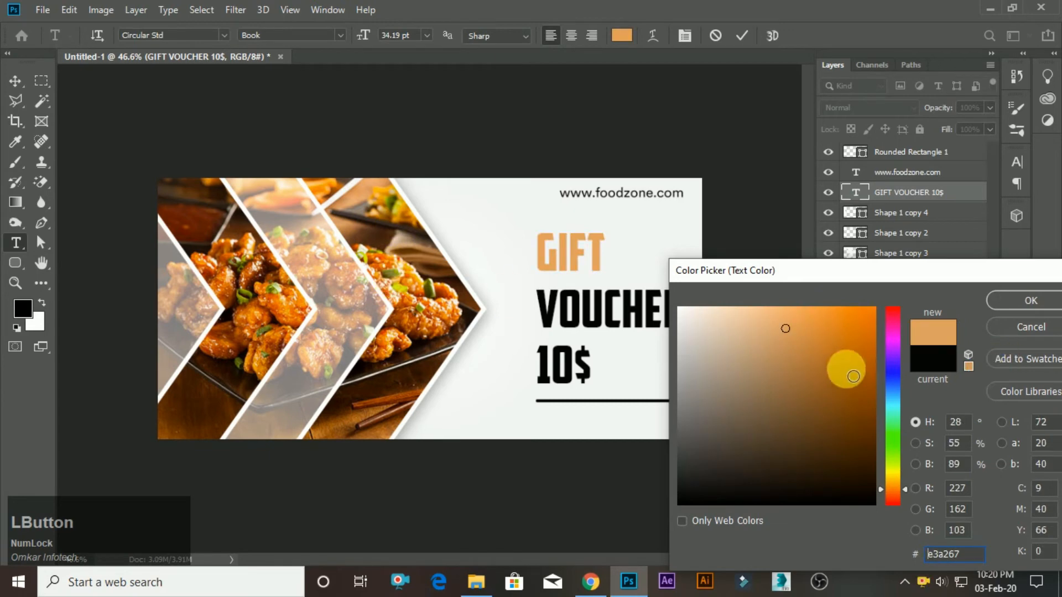
Set the word GIFT to bright orange #ff7f0c and copy the hex code.
{"action": "left_click_drag", "start_coordinate": [817, 347], "coordinate": [866, 307]}
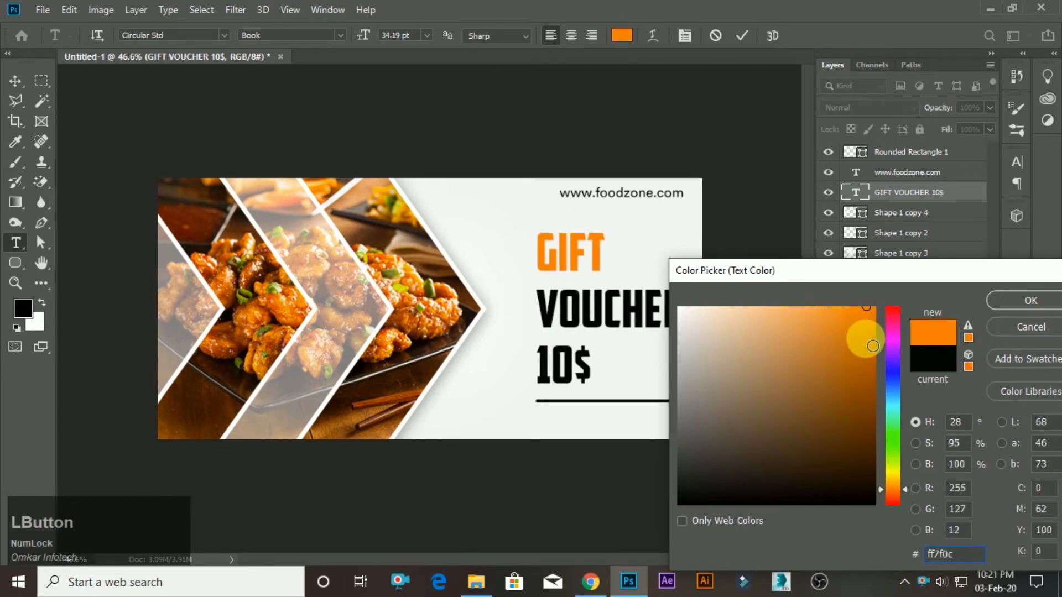
{"action": "left_click", "coordinate": [967, 547]}
{"action": "key", "text": "ctrl+c"}
{"action": "left_click", "coordinate": [941, 554]}
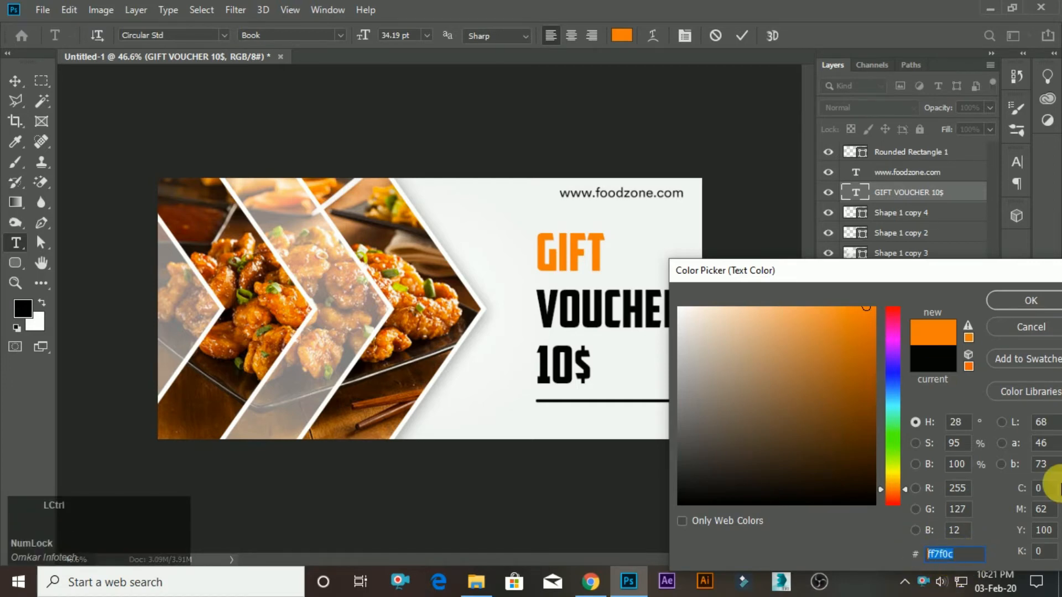
{"action": "left_click", "coordinate": [1014, 299]}
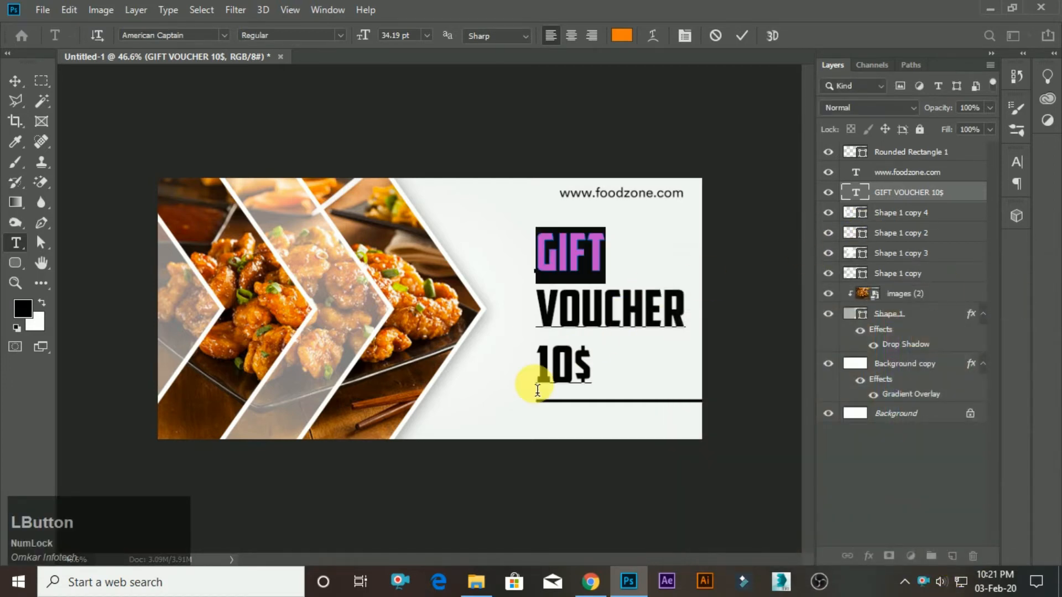
Apply the copied orange #ff7f0c to the 10$ text.
{"action": "left_click_drag", "start_coordinate": [546, 375], "coordinate": [593, 376]}
{"action": "left_click", "coordinate": [632, 36]}
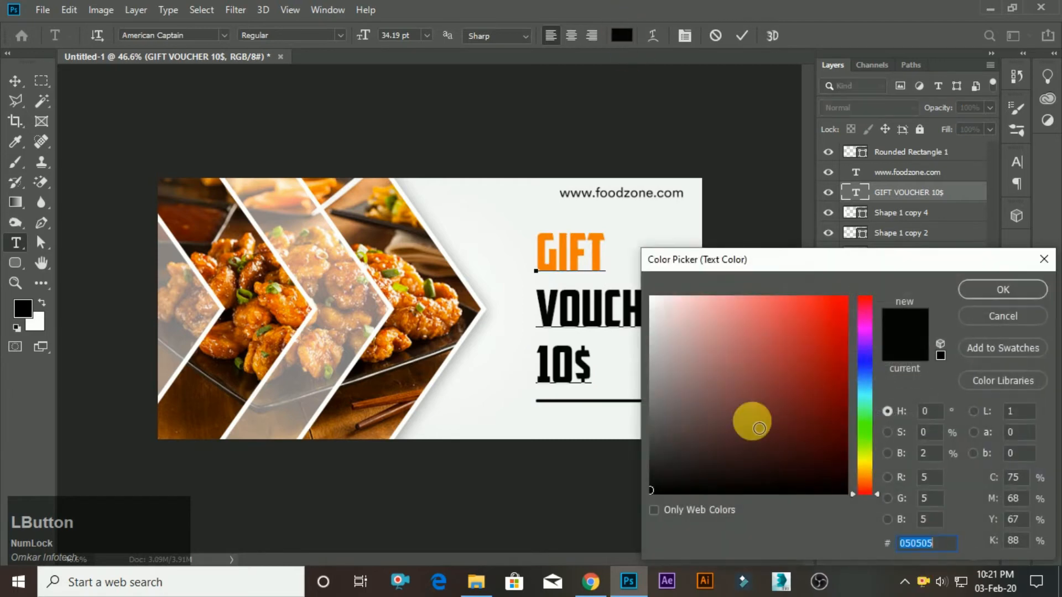
{"action": "key", "text": "ctrl+v"}
{"action": "left_click", "coordinate": [1004, 290]}
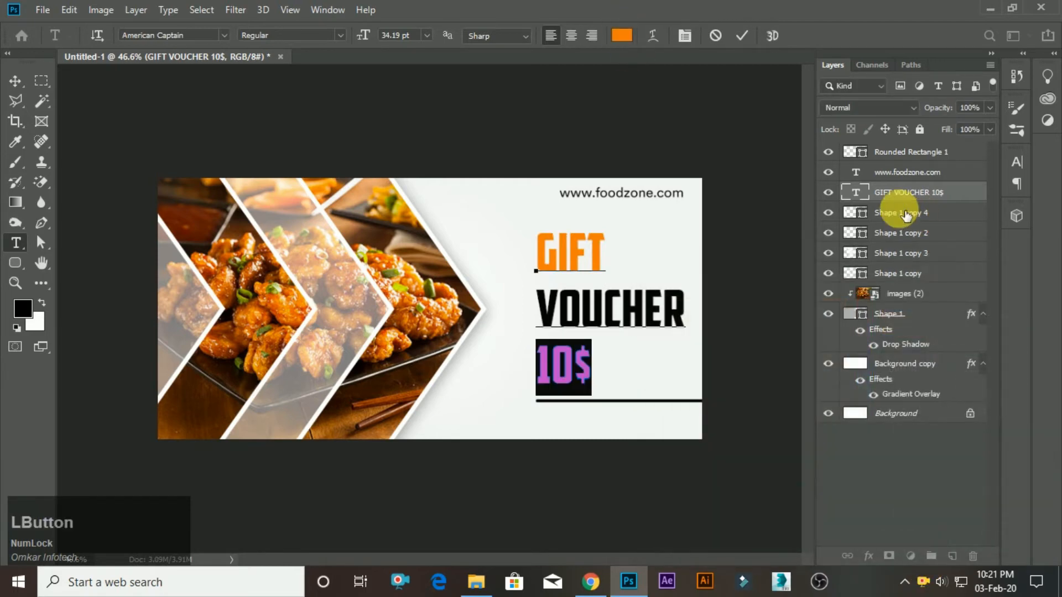
Colour the word VOUCHER olive green, starting from a green sampled in the photo and making it brighter.
{"action": "left_click_drag", "start_coordinate": [539, 306], "coordinate": [811, 307]}
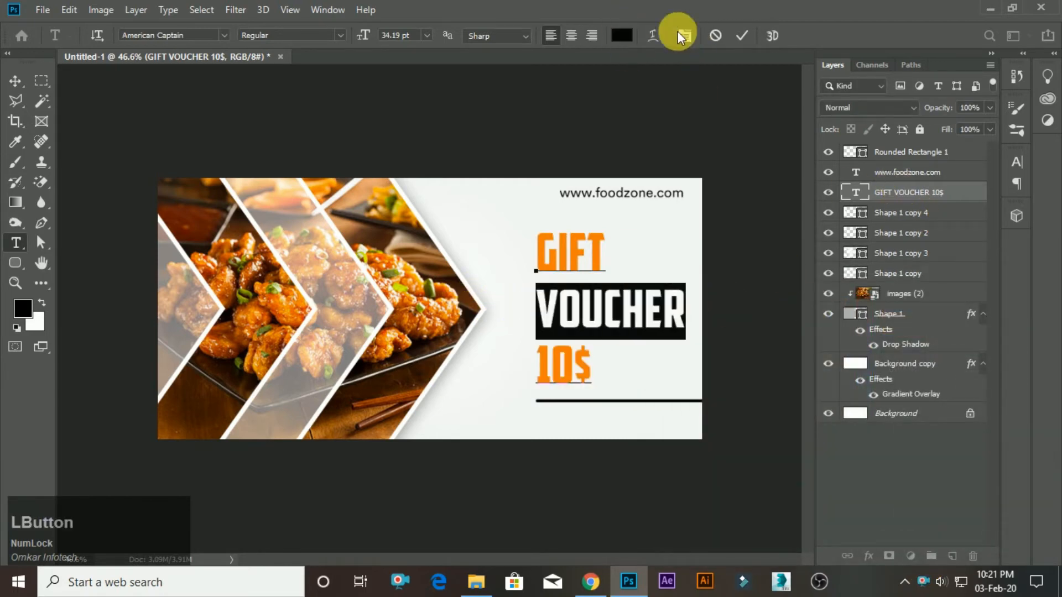
{"action": "left_click", "coordinate": [622, 37]}
{"action": "left_click", "coordinate": [426, 302]}
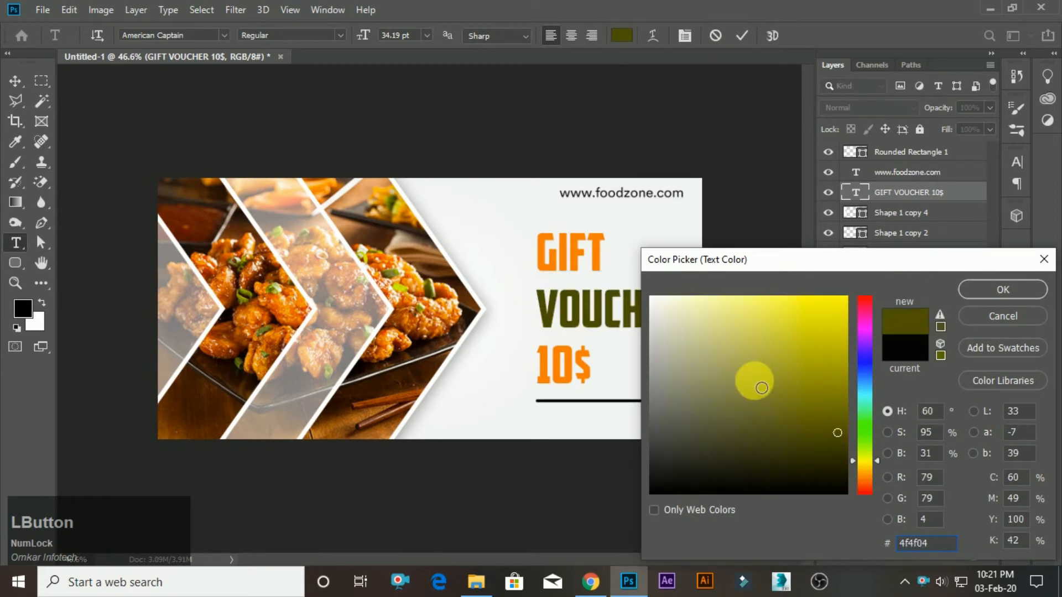
{"action": "left_click_drag", "start_coordinate": [761, 388], "coordinate": [826, 398]}
{"action": "left_click", "coordinate": [958, 298]}
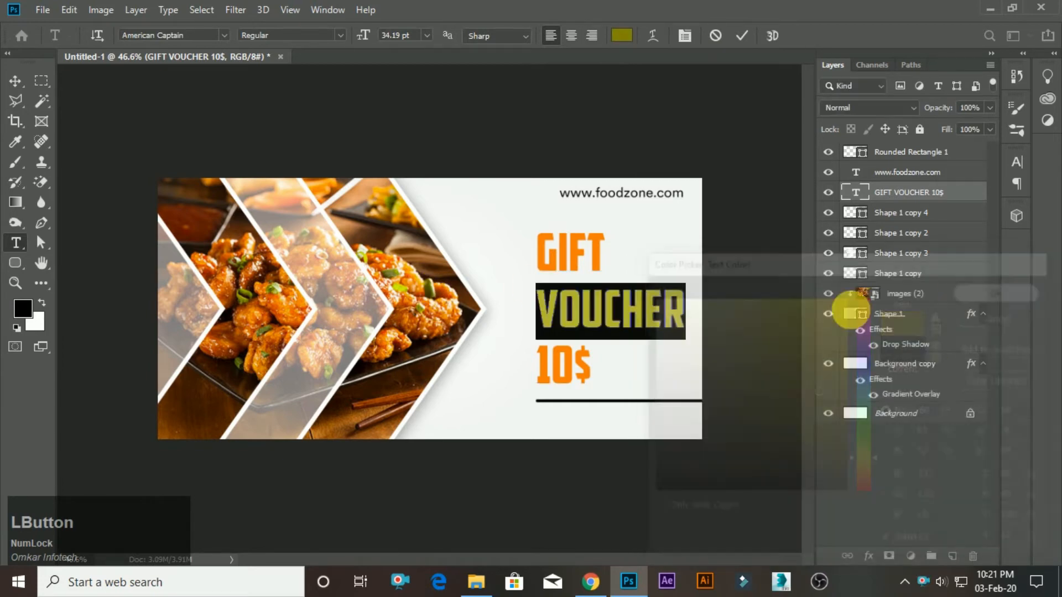
{"action": "type", "text": "T"}
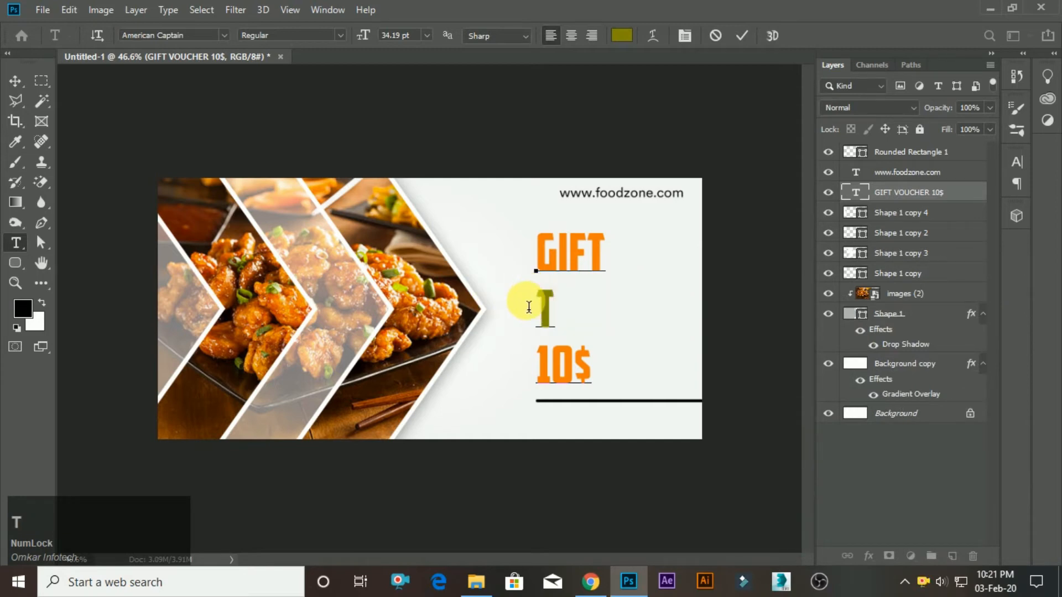
{"action": "key", "text": "ctrl+z"}
{"action": "type", "text": "V"}
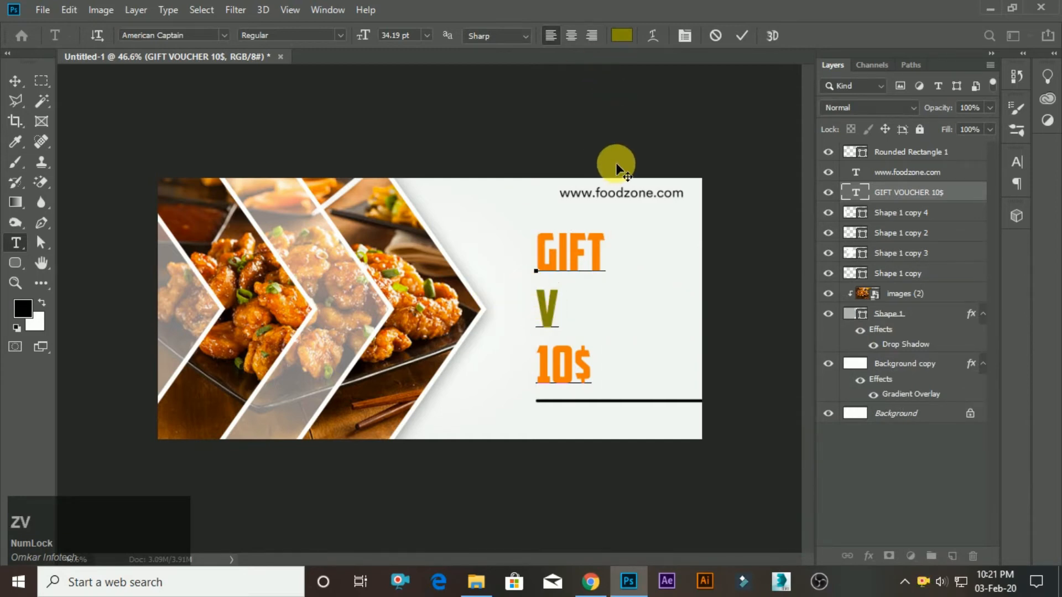
{"action": "key", "text": "ctrl+z"}
Commit the colour edits to the voucher text and switch to the Move tool.
{"action": "left_click", "coordinate": [743, 36]}
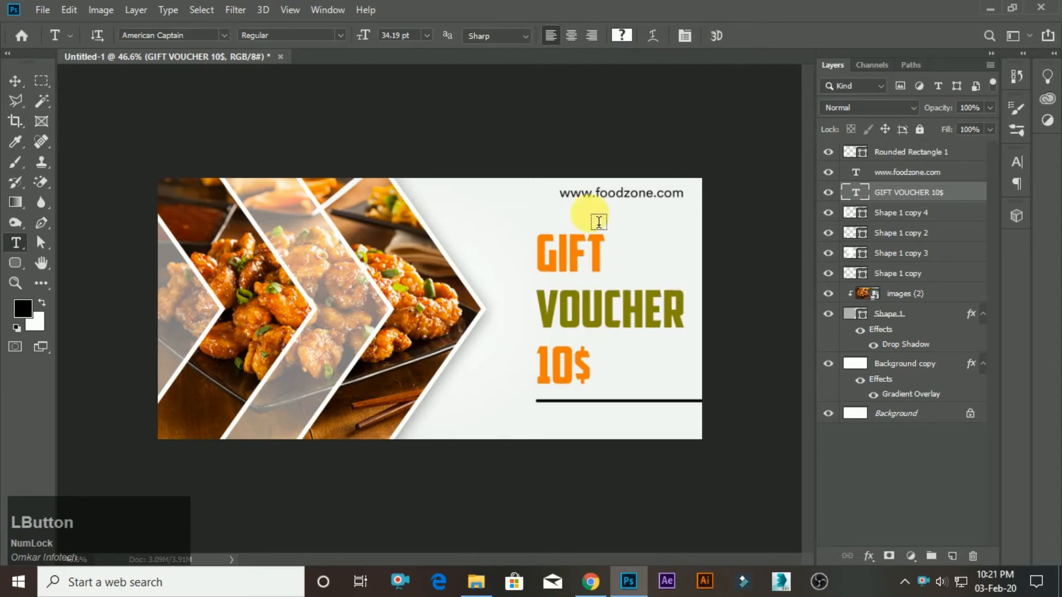
{"action": "scroll", "coordinate": [430, 309], "scroll_direction": "up", "scroll_amount": 3}
{"action": "key", "text": "v"}
{"action": "scroll", "coordinate": [723, 292], "scroll_direction": "up", "scroll_amount": 3}
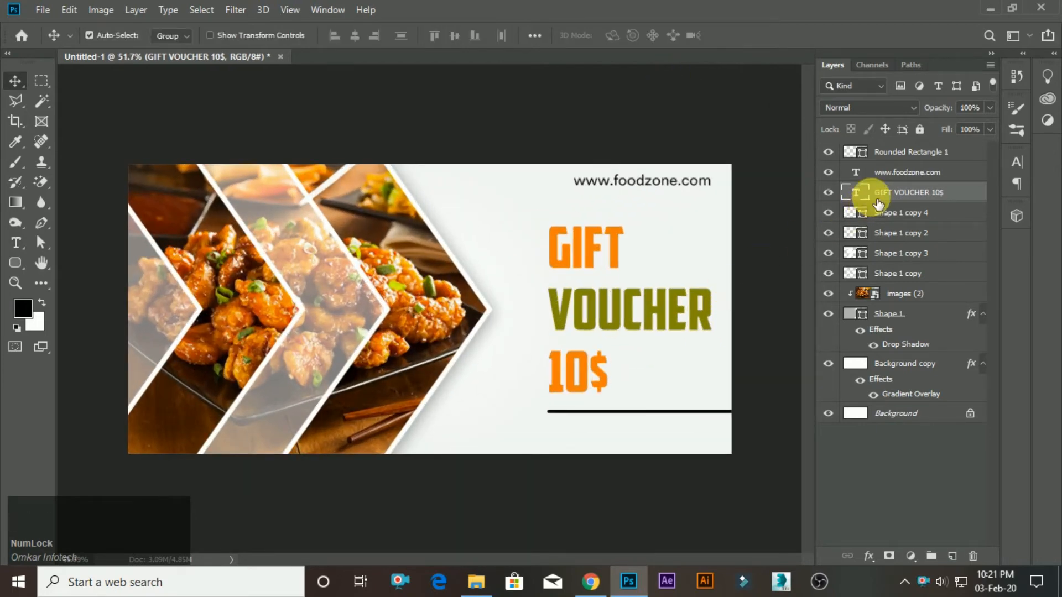
{"action": "double_click", "coordinate": [982, 189]}
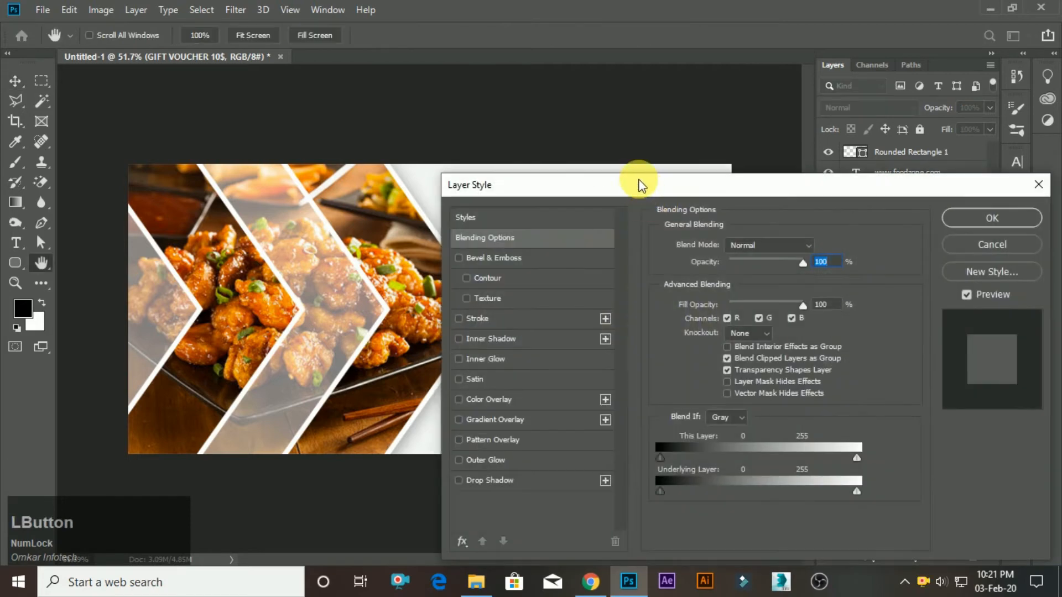
{"action": "left_click_drag", "start_coordinate": [638, 182], "coordinate": [769, 159]}
{"action": "left_click", "coordinate": [637, 257]}
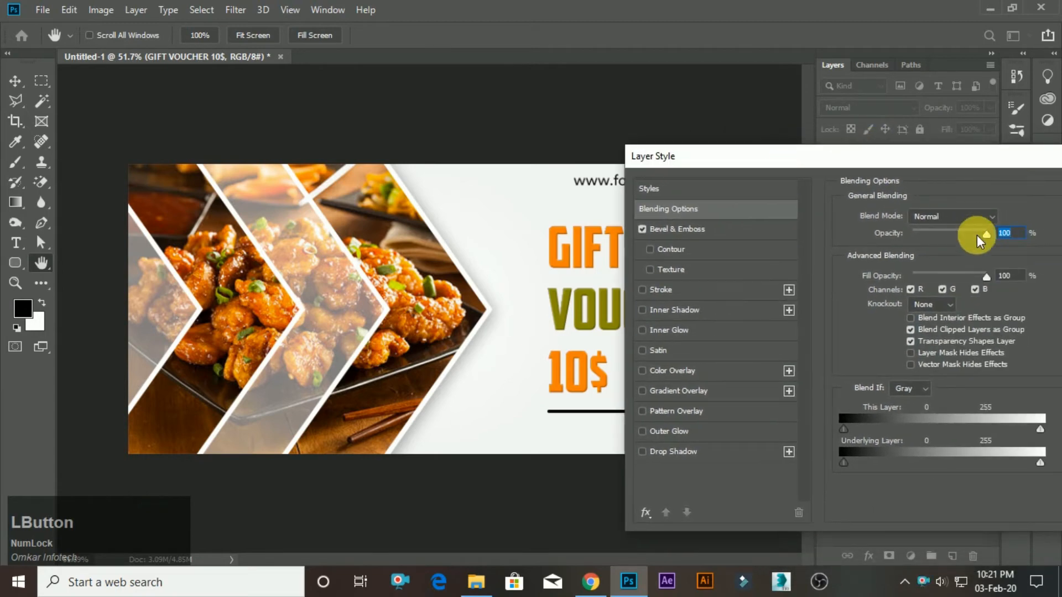
{"action": "mouse_move", "coordinate": [984, 236]}
{"action": "left_mouse_down"}
{"action": "mouse_move", "coordinate": [965, 231]}
{"action": "mouse_move", "coordinate": [996, 234]}
{"action": "left_mouse_up"}
{"action": "mouse_move", "coordinate": [984, 277]}
{"action": "left_mouse_down"}
{"action": "mouse_move", "coordinate": [975, 276]}
{"action": "mouse_move", "coordinate": [1004, 277]}
{"action": "left_mouse_up"}
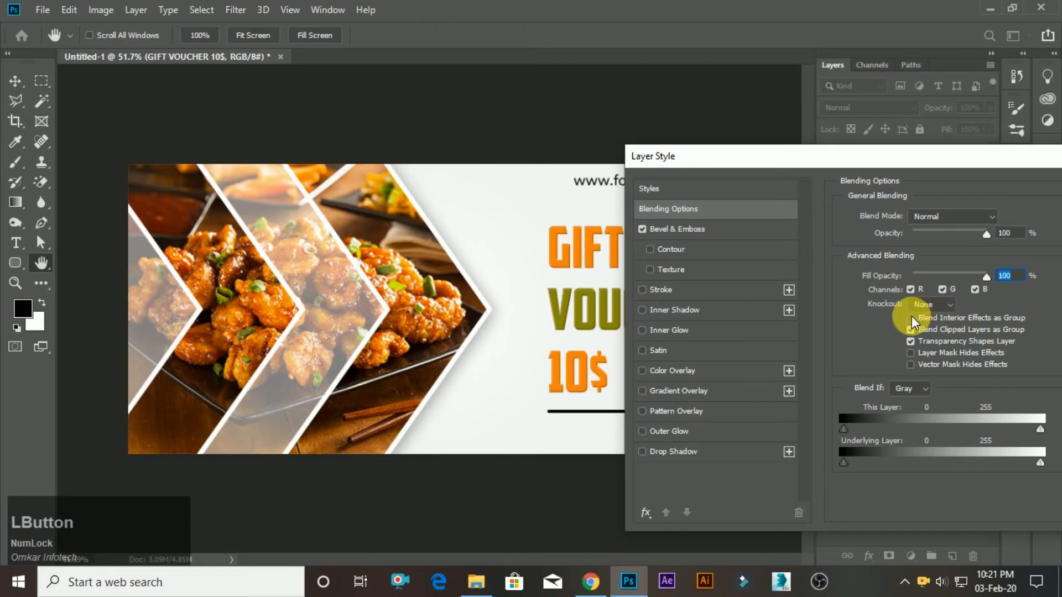
{"action": "left_click", "coordinate": [699, 233]}
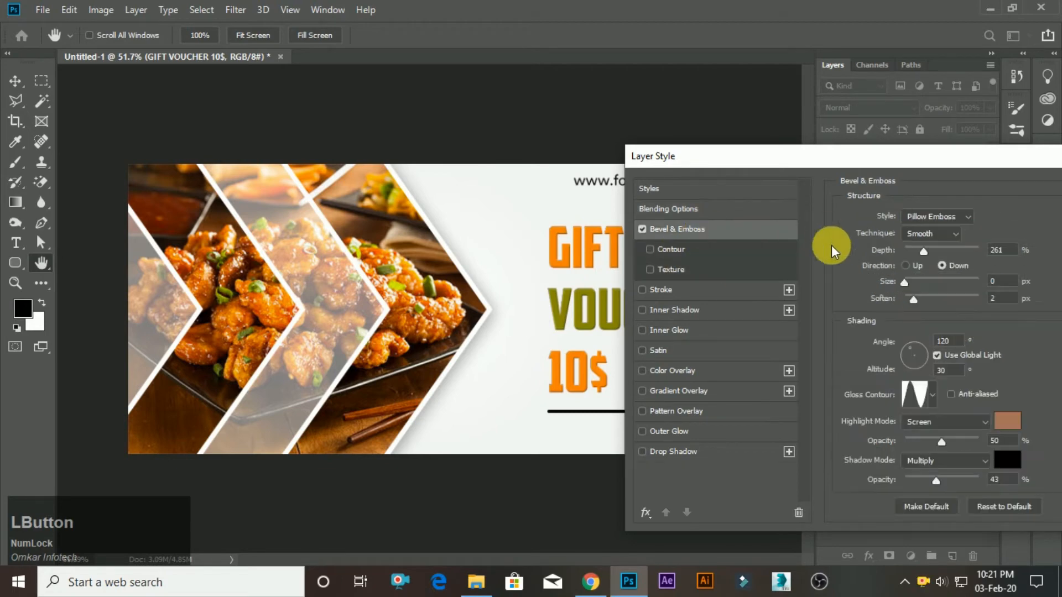
{"action": "left_click_drag", "start_coordinate": [917, 251], "coordinate": [914, 248]}
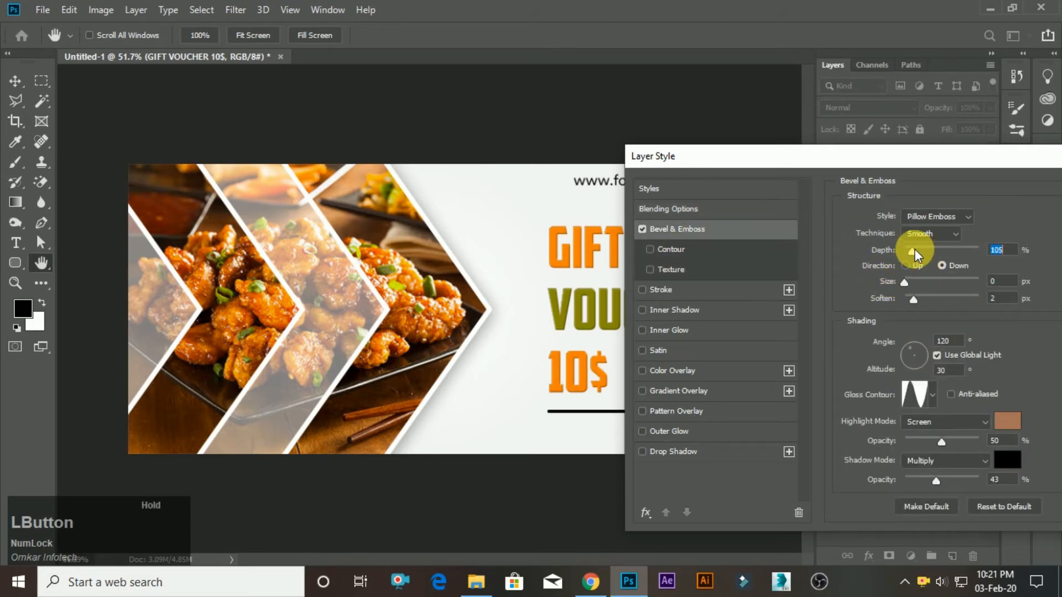
{"action": "left_click_drag", "start_coordinate": [891, 157], "coordinate": [450, 171]}
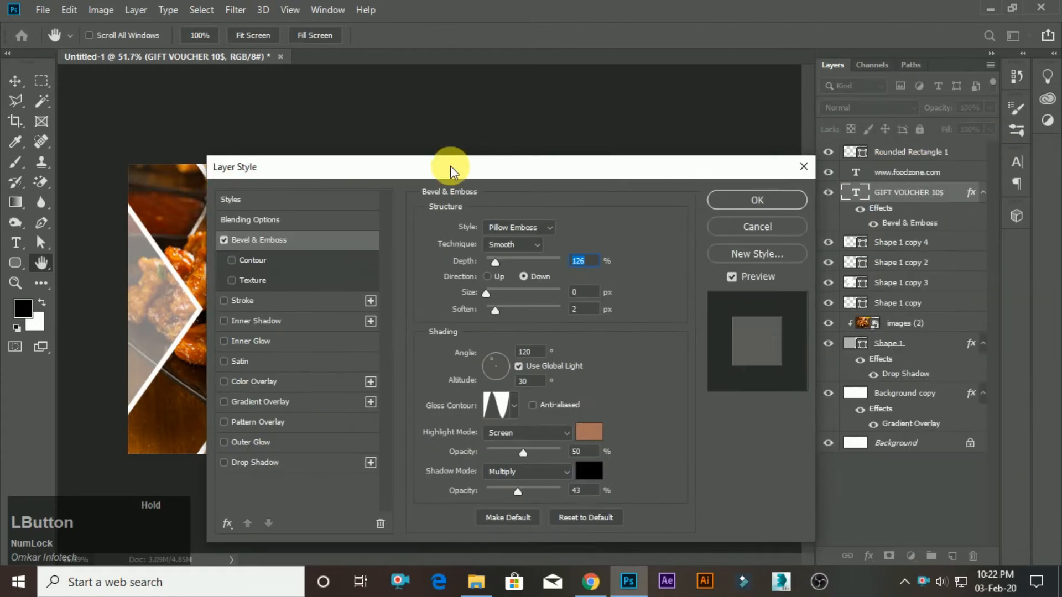
{"action": "left_click", "coordinate": [750, 228]}
{"action": "scroll", "coordinate": [462, 385], "scroll_direction": "down", "scroll_amount": 3}
{"action": "scroll", "coordinate": [699, 317], "scroll_direction": "up", "scroll_amount": 4}
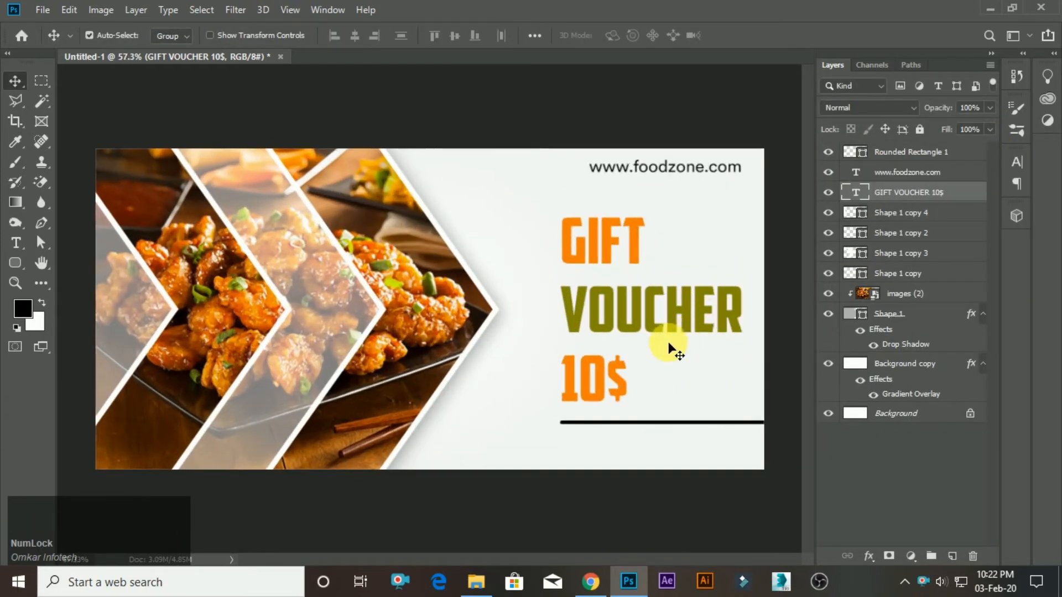
{"action": "scroll", "coordinate": [661, 353], "scroll_direction": "down", "scroll_amount": 3}
{"action": "scroll", "coordinate": [688, 338], "scroll_direction": "up", "scroll_amount": 2}
{"action": "scroll", "coordinate": [689, 332], "scroll_direction": "down", "scroll_amount": 4}
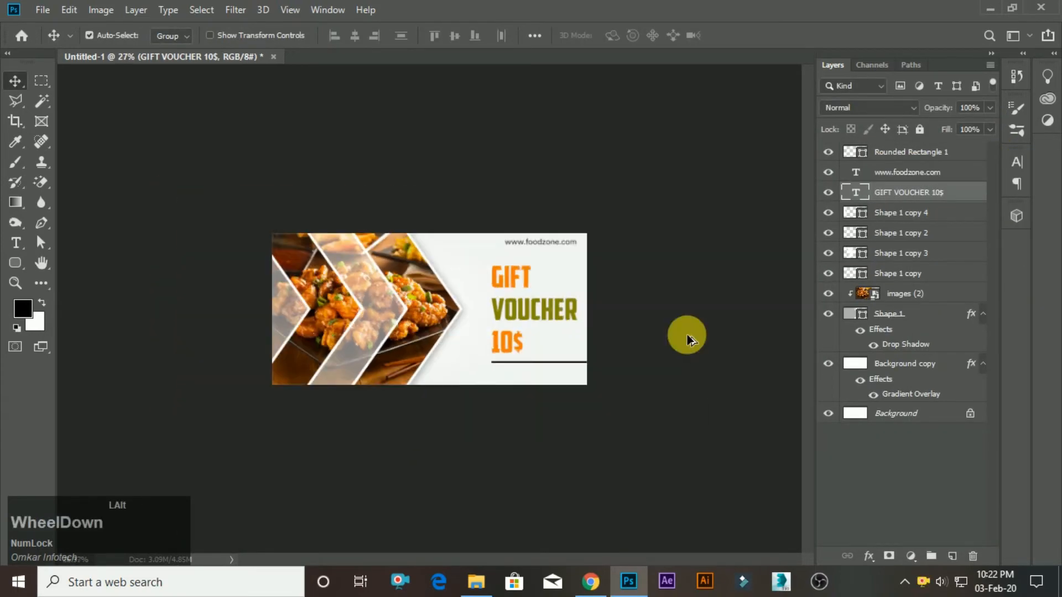
{"action": "scroll", "coordinate": [557, 311], "scroll_direction": "up", "scroll_amount": 3}
{"action": "scroll", "coordinate": [555, 296], "scroll_direction": "up", "scroll_amount": 2}
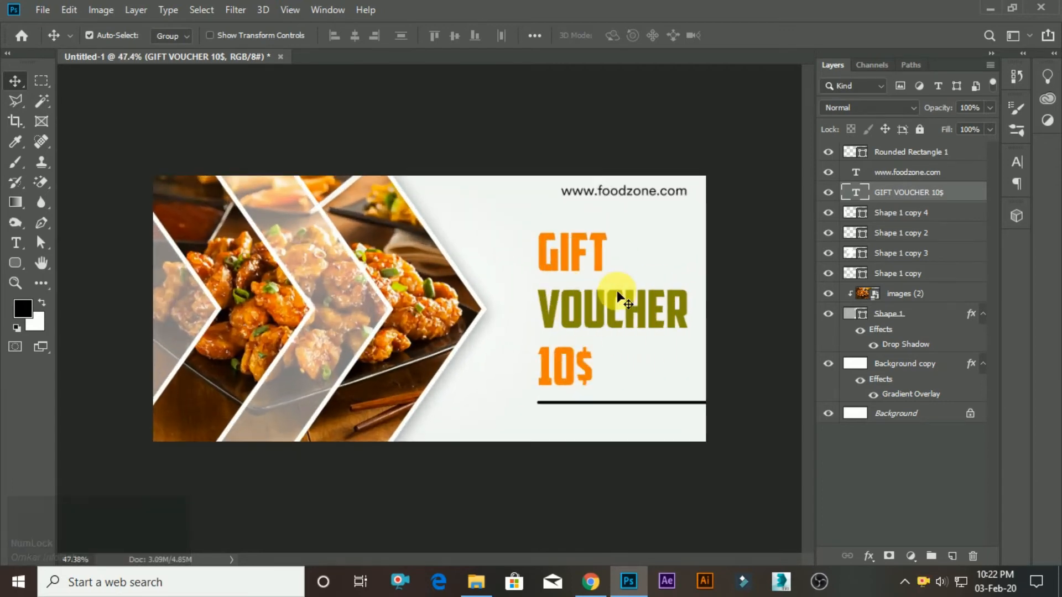
Right-align the GIFT VOUCHER 10$ text and move it back into the white area above the accent line.
{"action": "left_click", "coordinate": [18, 250]}
{"action": "left_click", "coordinate": [592, 36]}
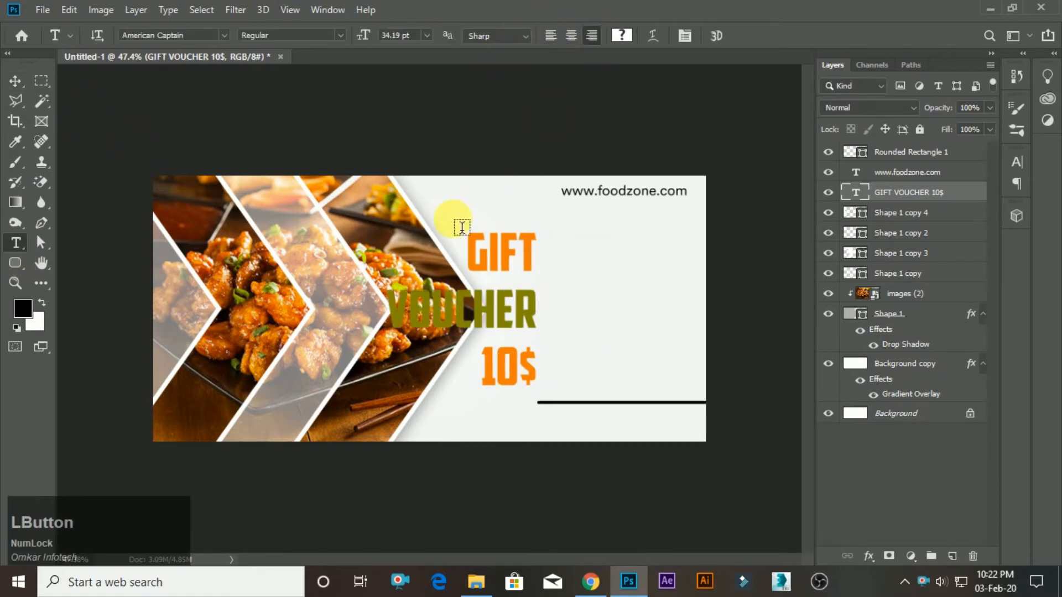
{"action": "key", "text": "v"}
{"action": "left_click_drag", "start_coordinate": [513, 318], "coordinate": [659, 317]}
{"action": "scroll", "coordinate": [474, 307], "scroll_direction": "down", "scroll_amount": 2}
{"action": "scroll", "coordinate": [741, 310], "scroll_direction": "down", "scroll_amount": 1}
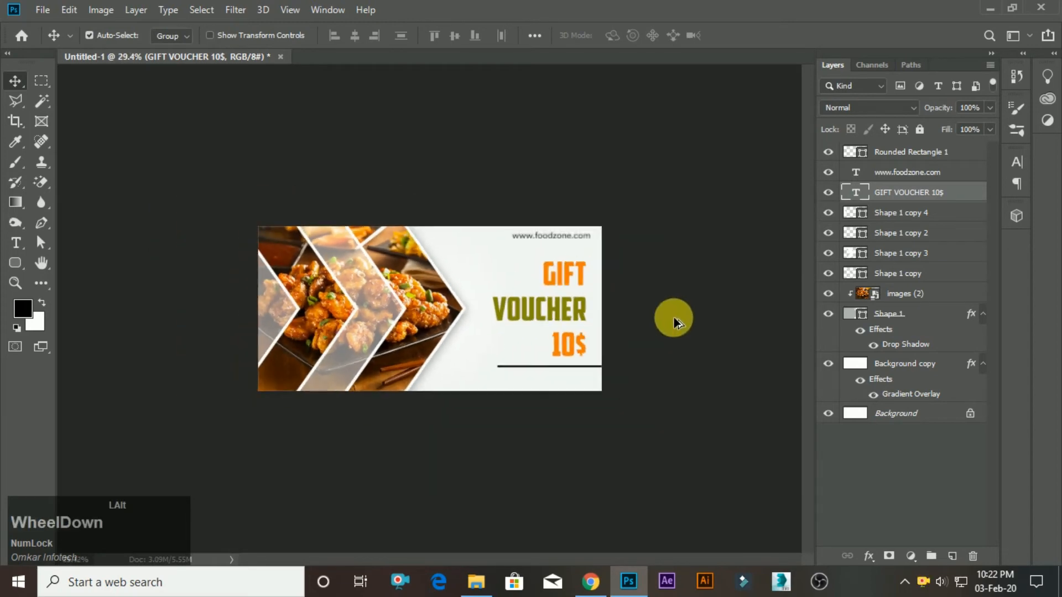
{"action": "scroll", "coordinate": [745, 310], "scroll_direction": "up", "scroll_amount": 3}
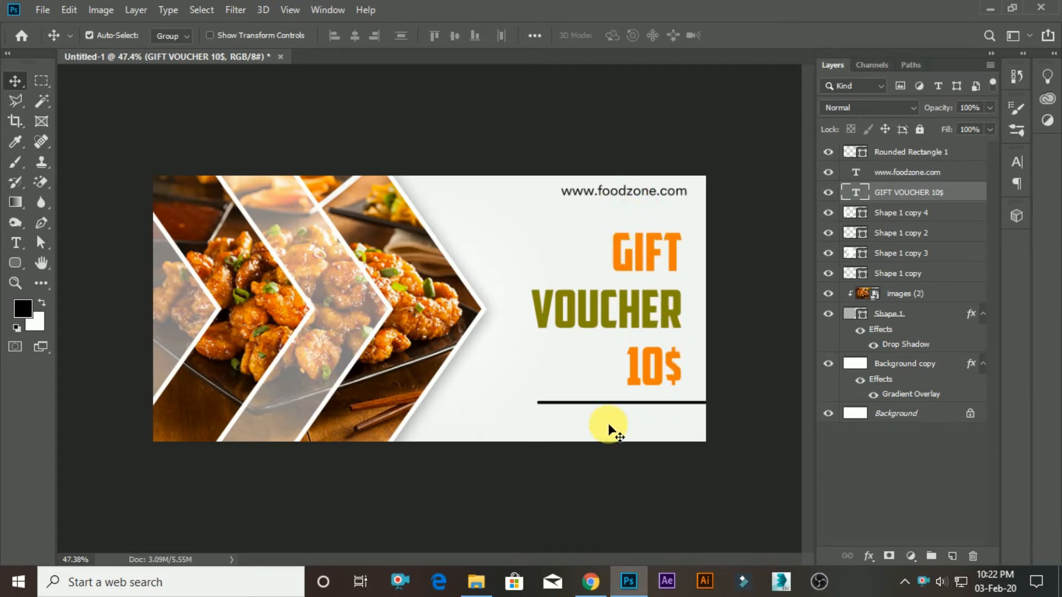
{"action": "left_click", "coordinate": [24, 250]}
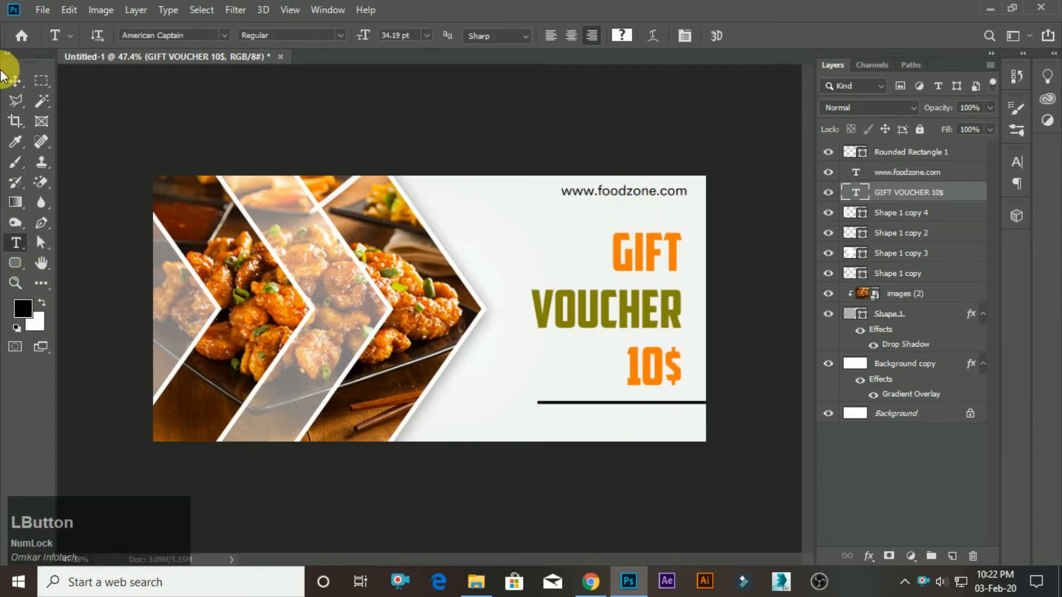
{"action": "left_click", "coordinate": [15, 81]}
{"action": "left_click", "coordinate": [650, 194]}
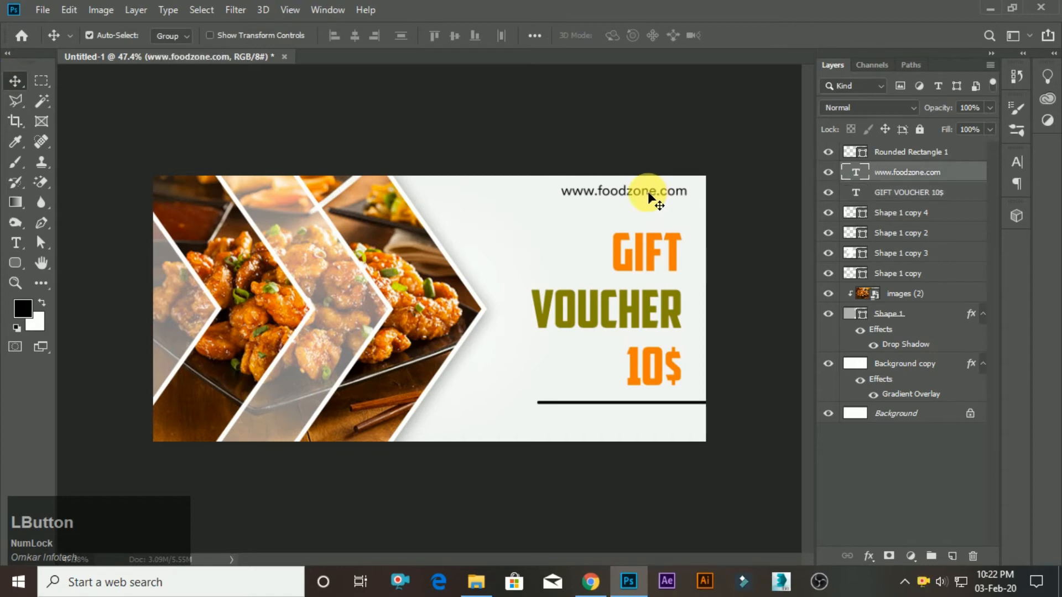
{"action": "left_click_drag", "start_coordinate": [645, 230], "coordinate": [661, 463]}
{"action": "scroll", "coordinate": [3, 219], "scroll_direction": "up", "scroll_amount": 1}
{"action": "left_click", "coordinate": [15, 243]}
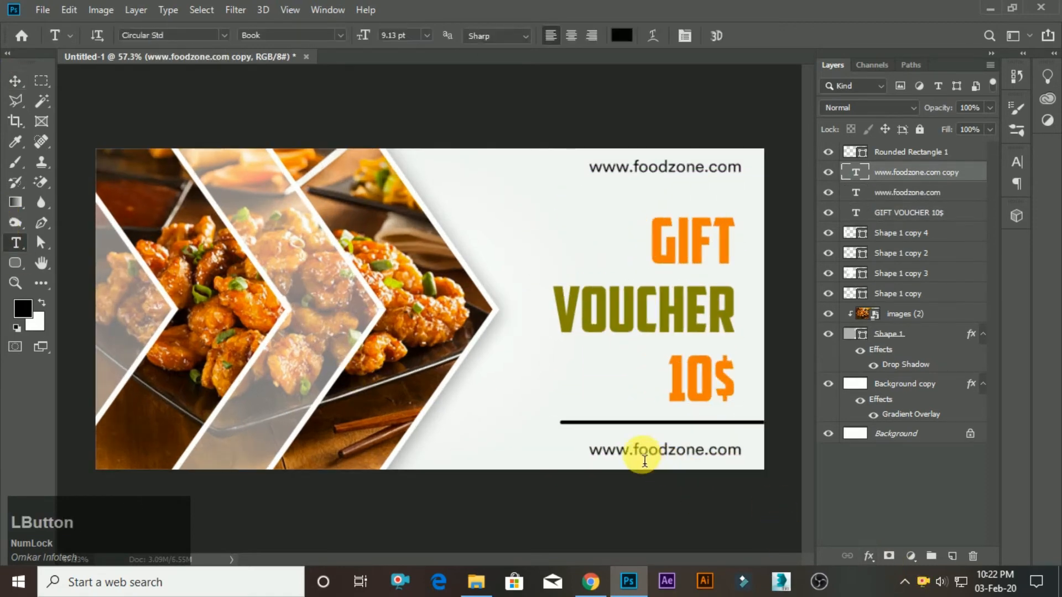
{"action": "left_click_drag", "start_coordinate": [587, 449], "coordinate": [762, 460]}
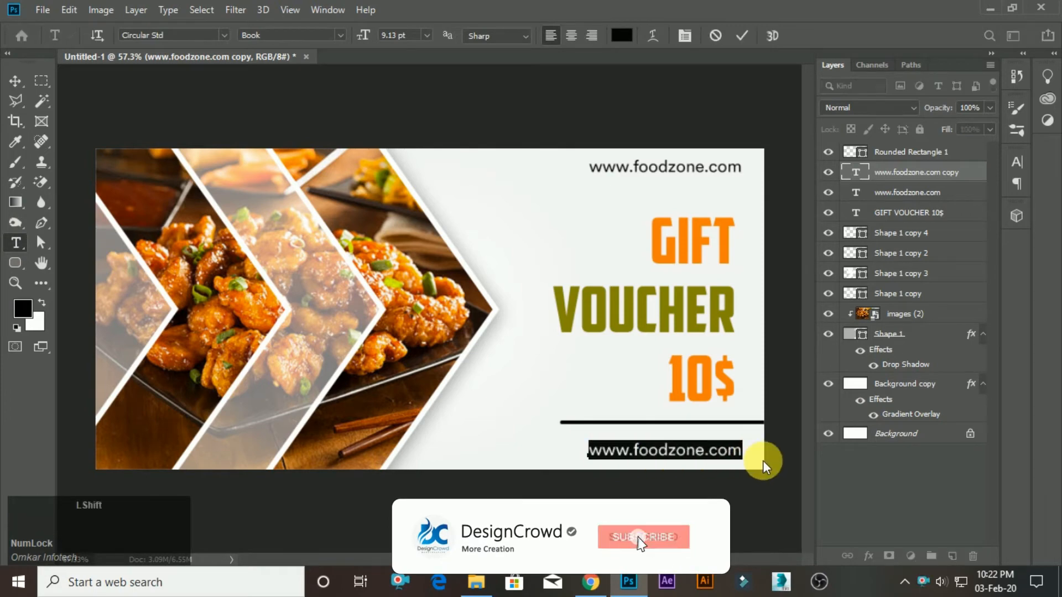
{"action": "type", "text": "@"}
{"action": "type", "text": "f"}
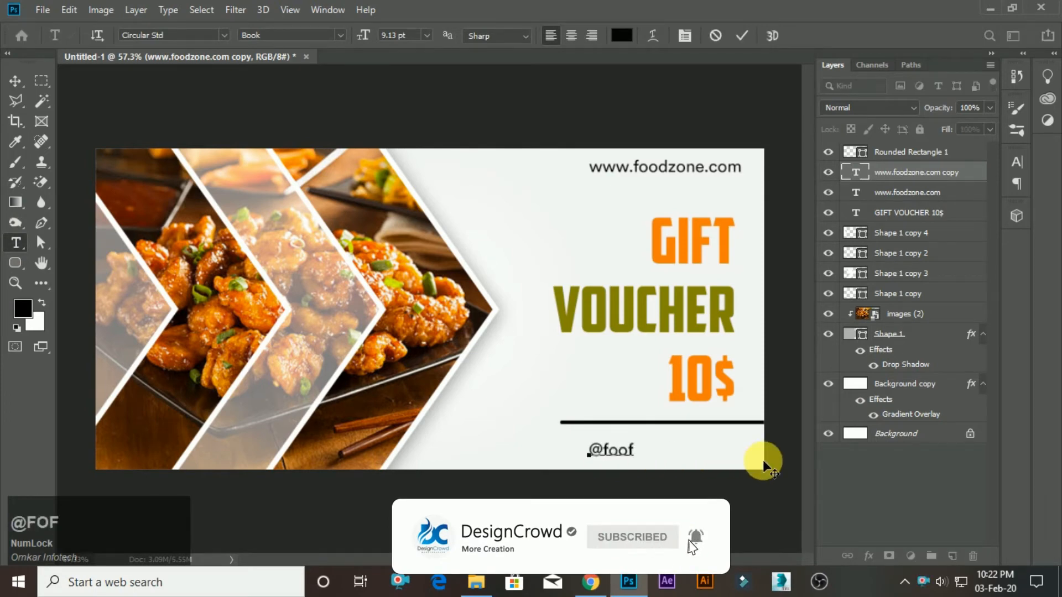
{"action": "key", "text": "BackSpace"}
{"action": "type", "text": "dzone"}
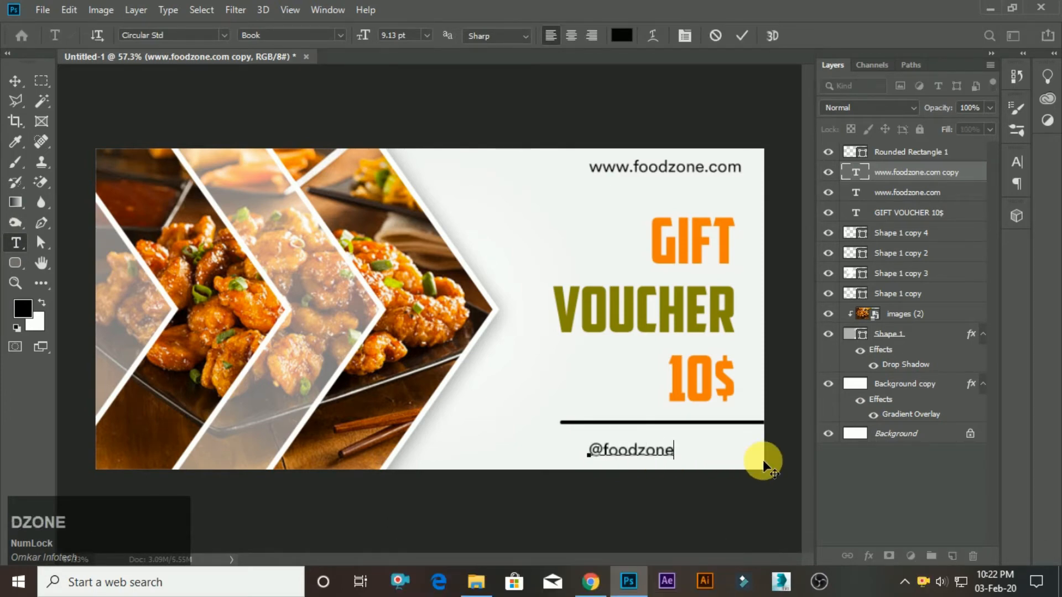
{"action": "key", "text": "KP_Enter"}
{"action": "key", "text": "v"}
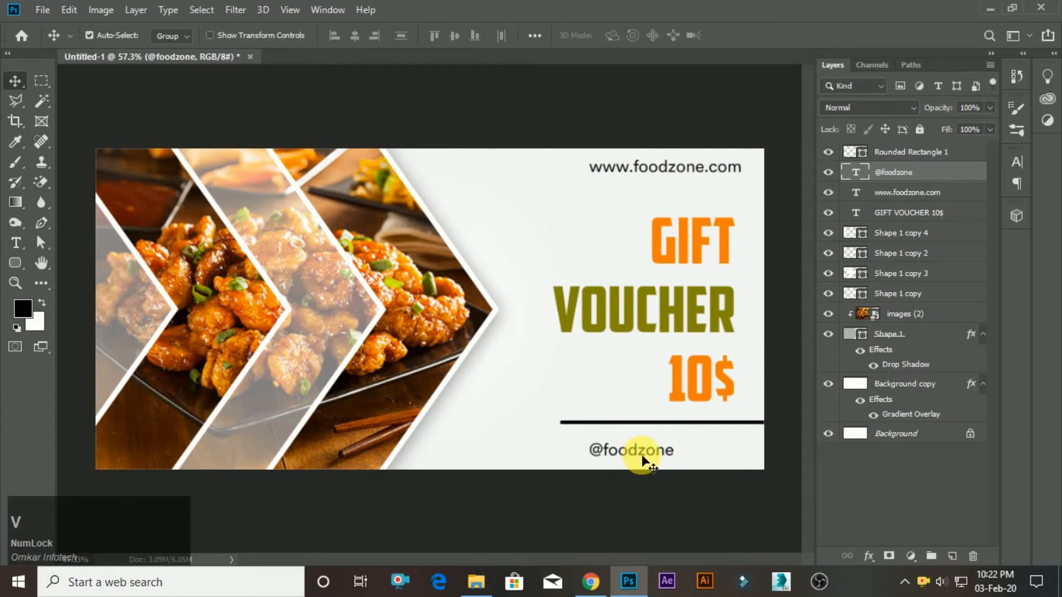
{"action": "left_click_drag", "start_coordinate": [656, 455], "coordinate": [720, 453]}
{"action": "scroll", "coordinate": [623, 481], "scroll_direction": "down", "scroll_amount": 1}
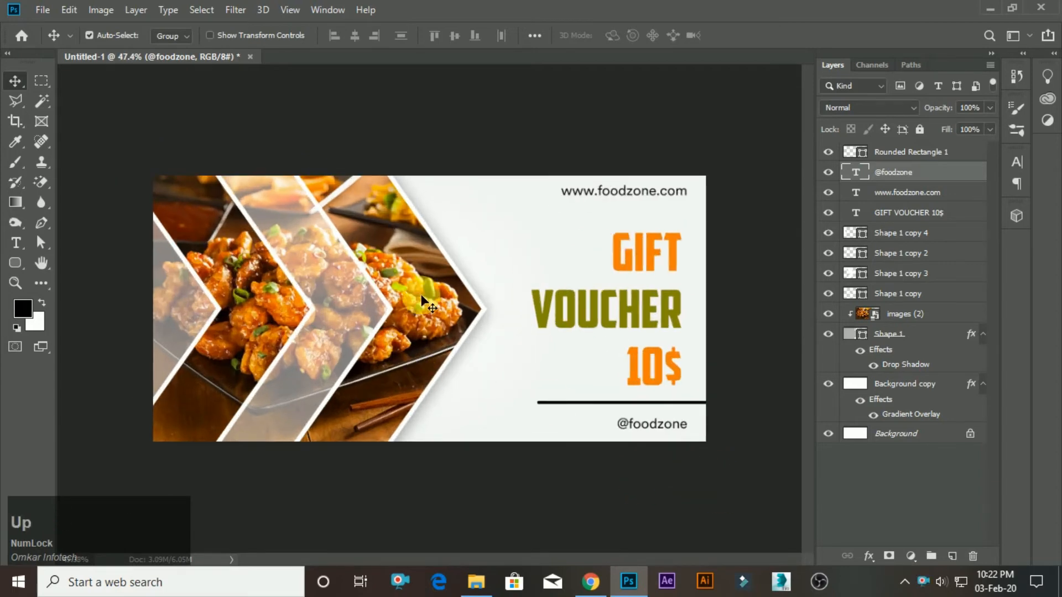
{"action": "scroll", "coordinate": [633, 247], "scroll_direction": "down", "scroll_amount": 2}
{"action": "scroll", "coordinate": [633, 247], "scroll_direction": "up", "scroll_amount": 2}
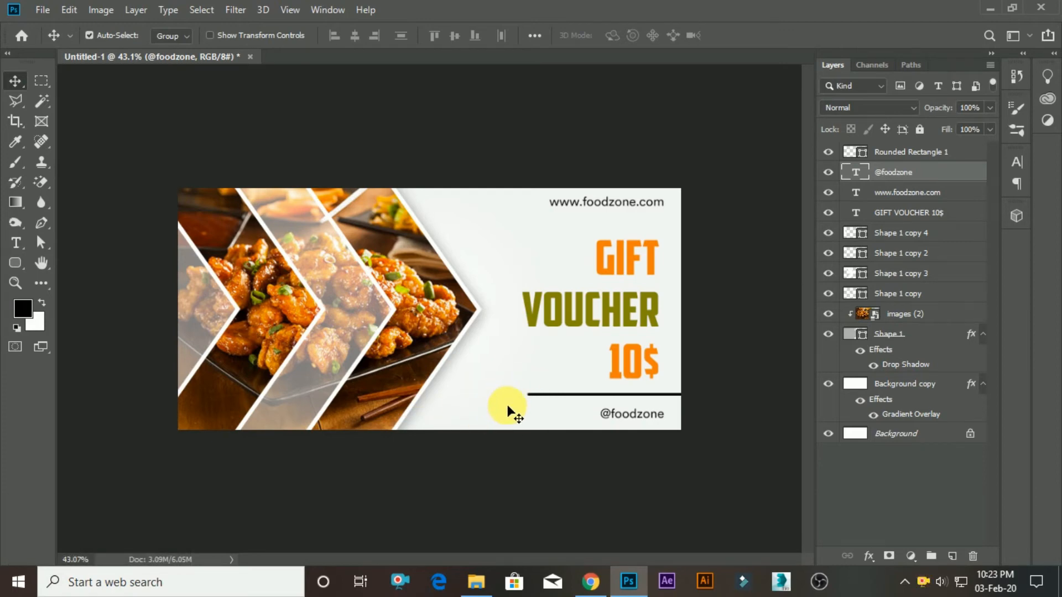
Save the document as Square Banner in Photoshop format in the Square Food Banner folder inside DesignCrowd.
{"action": "key", "text": "ctrl"}
{"action": "key", "text": "ctrl+s"}
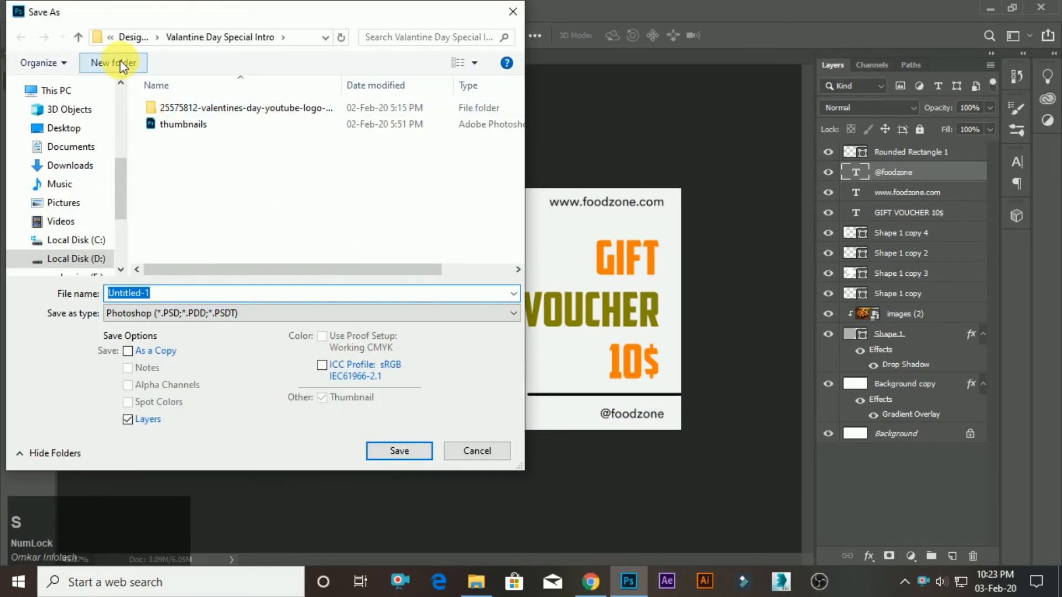
{"action": "left_click", "coordinate": [79, 38]}
{"action": "scroll", "coordinate": [331, 188], "scroll_direction": "down", "scroll_amount": 3}
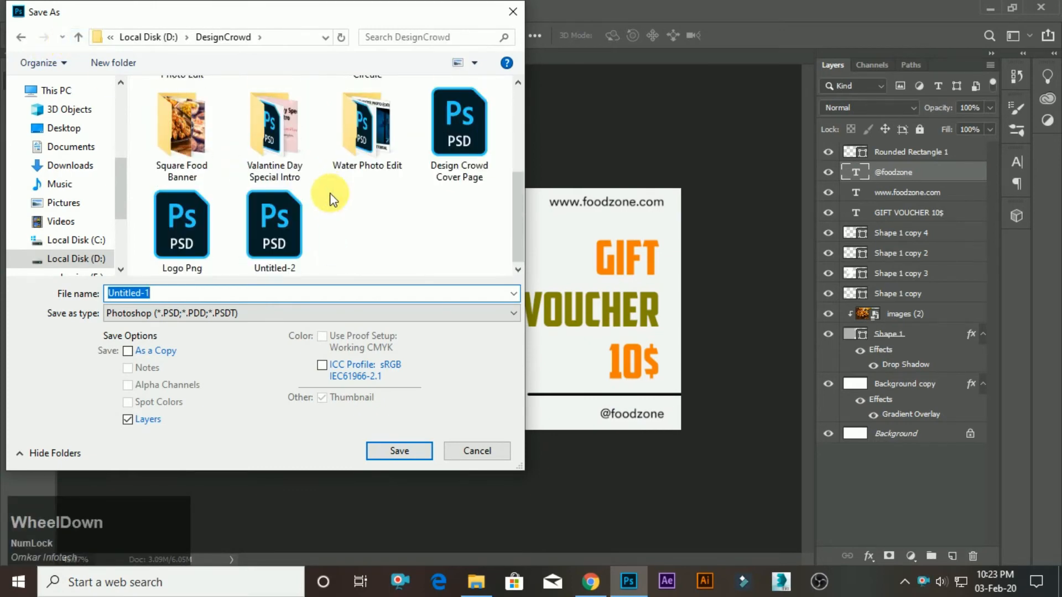
{"action": "left_click", "coordinate": [208, 136]}
{"action": "double_click", "coordinate": [207, 135]}
{"action": "double_click", "coordinate": [184, 295]}
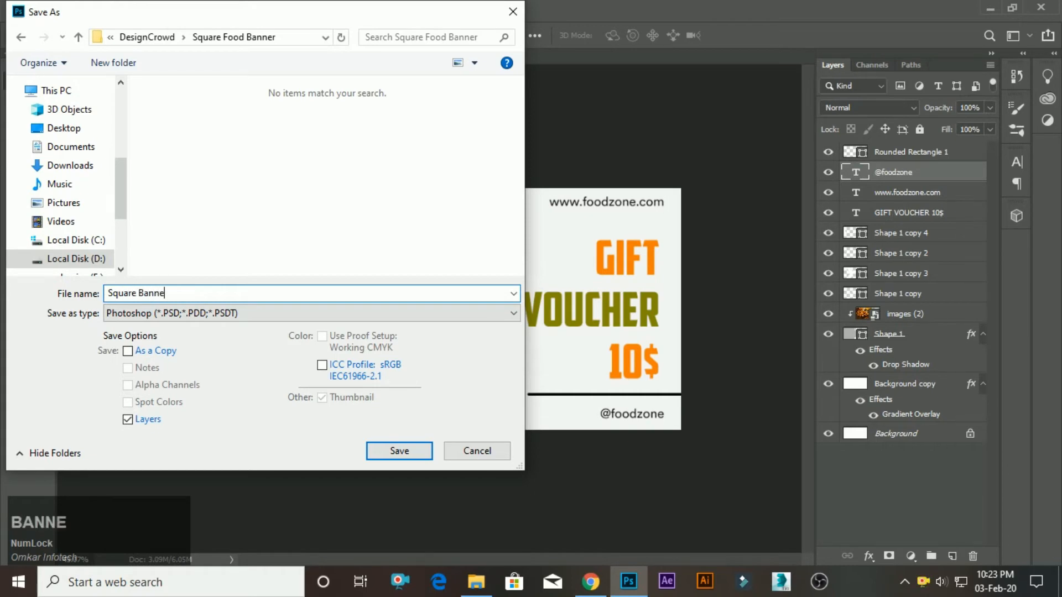
{"action": "type", "text": "Square Banner"}
{"action": "key", "text": "Return"}
Save the finished banner once more using Save As.
{"action": "key", "text": "Return"}
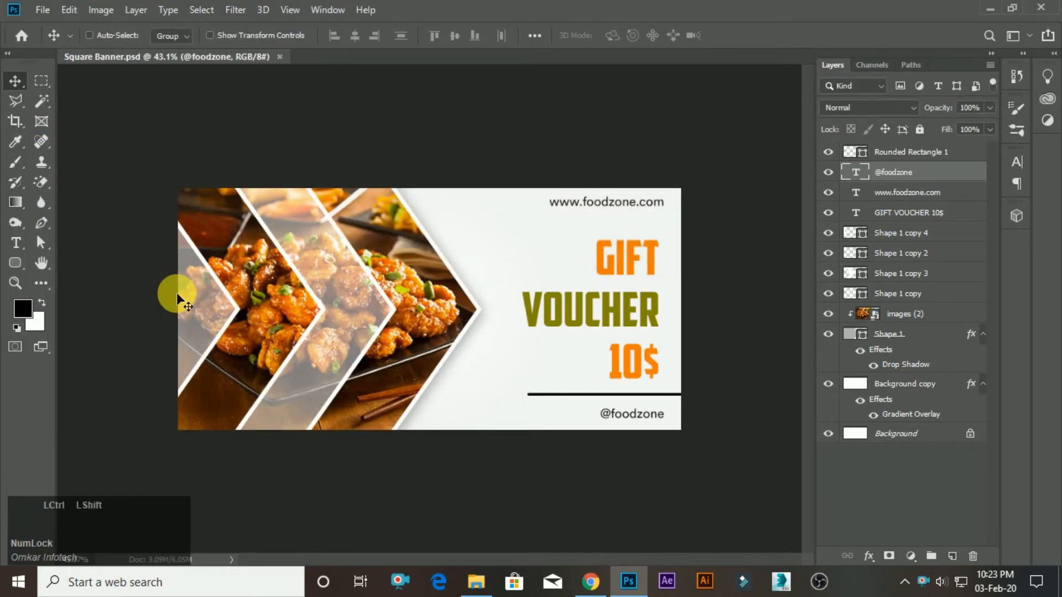
{"action": "key", "text": "ctrl+shift+s"}
{"action": "key", "text": "Tab"}
{"action": "key", "text": "Return"}
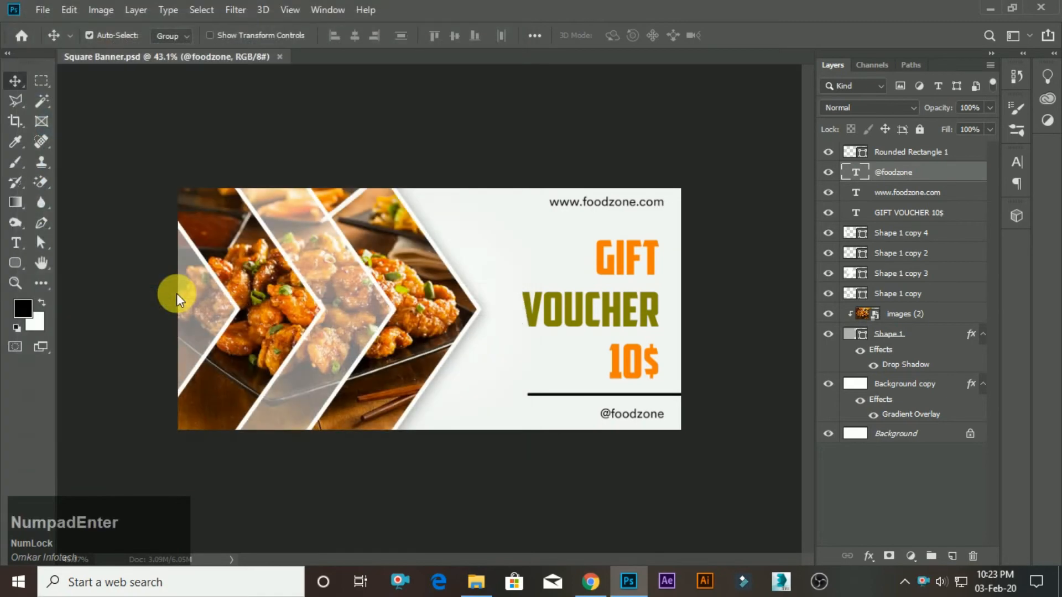
{"action": "key", "text": "Return"}
{"action": "scroll", "coordinate": [291, 313], "scroll_direction": "up", "scroll_amount": 1}
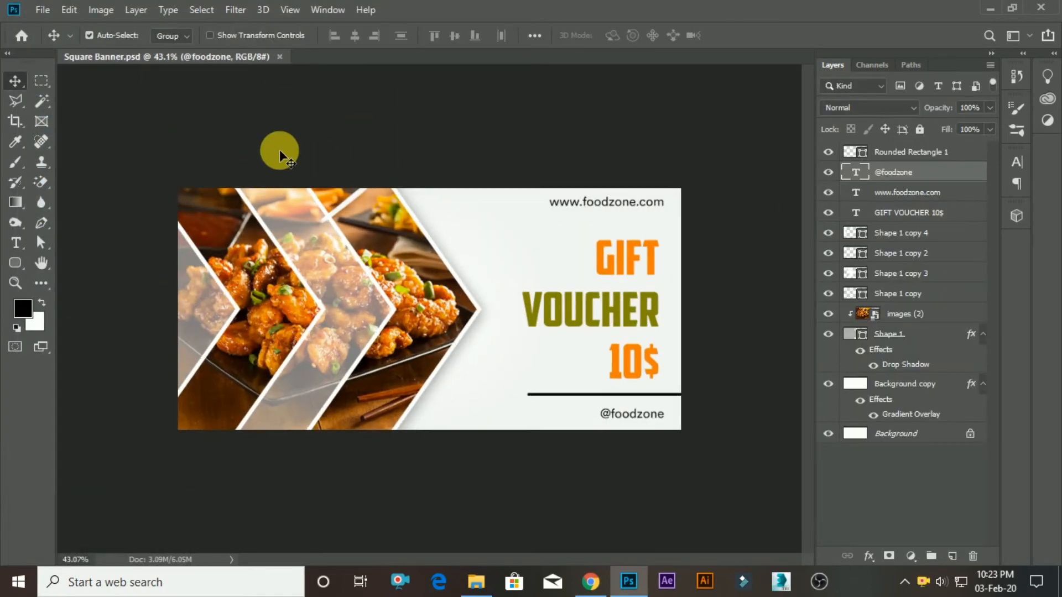
Create a new 1500 × 720 px RGB document at 300 pixels/inch, then return to the Square Banner document.
{"action": "key", "text": "ctrl+n"}
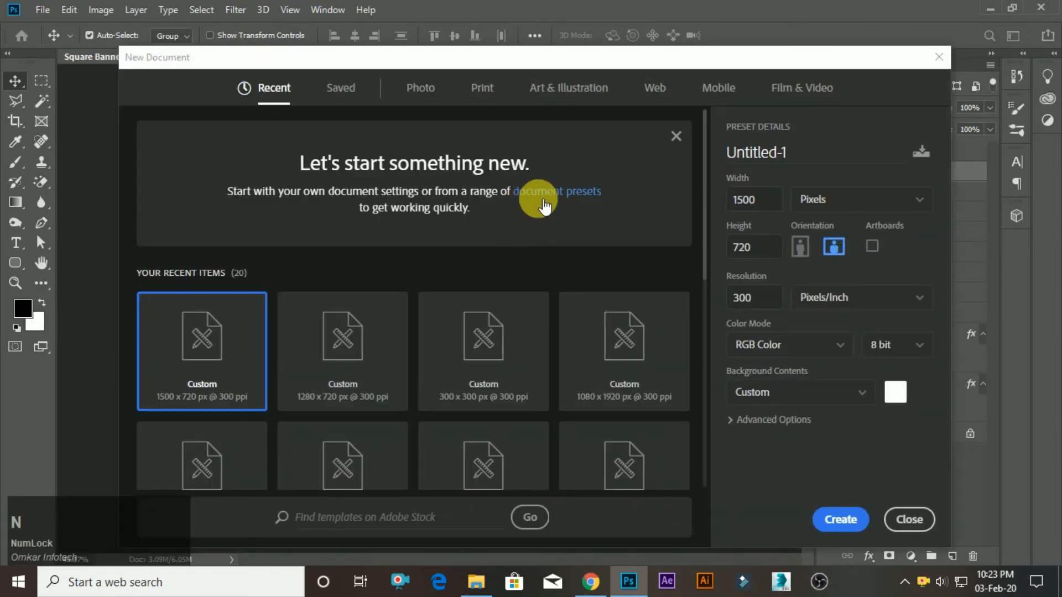
{"action": "left_click", "coordinate": [851, 525]}
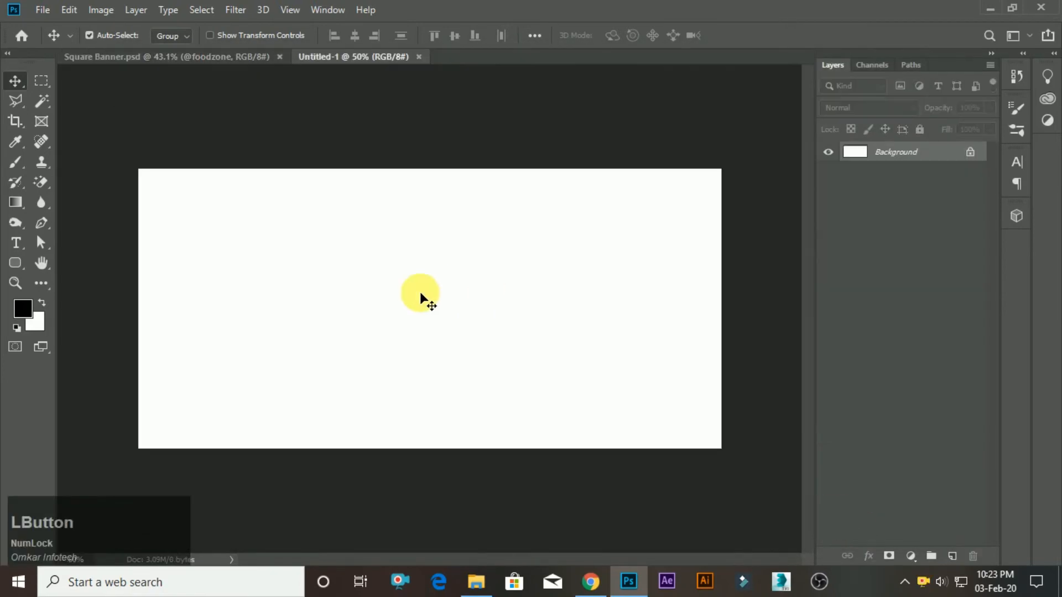
{"action": "left_click", "coordinate": [196, 54]}
{"action": "scroll", "coordinate": [1003, 348], "scroll_direction": "up", "scroll_amount": 1}
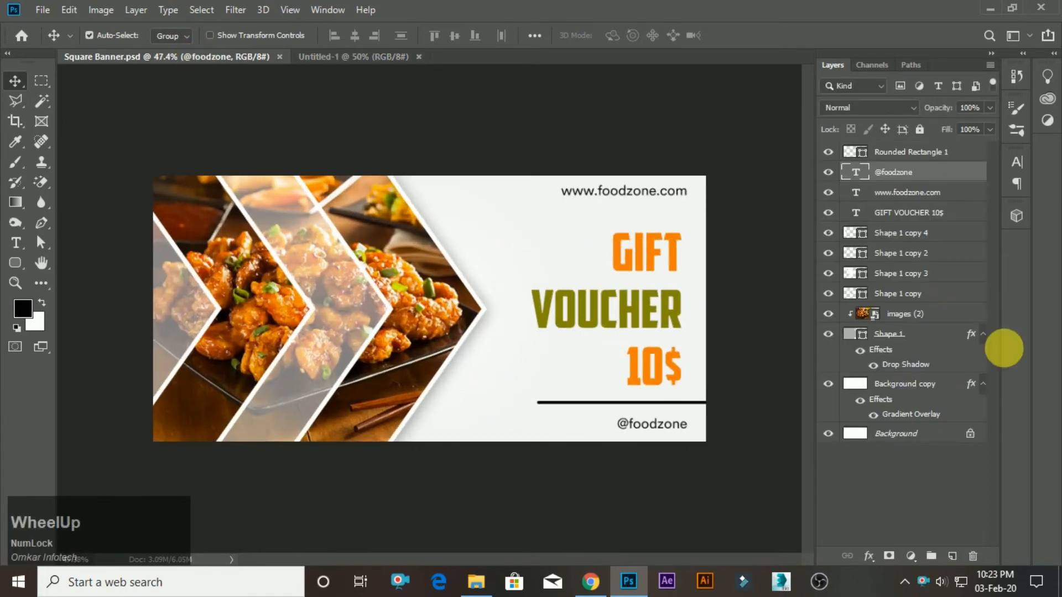
Copy the layers from Shape 1 through Shape 1 copy 4, including the clipped photo, into the new blank document.
{"action": "left_click", "coordinate": [927, 313]}
{"action": "left_click", "coordinate": [860, 234]}
{"action": "left_click", "coordinate": [829, 234]}
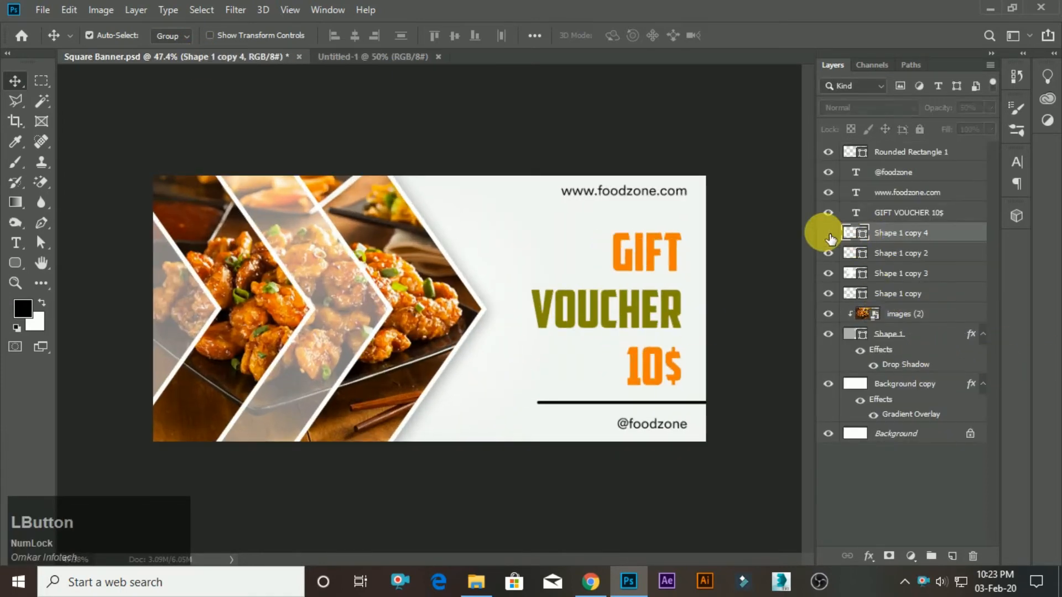
{"action": "left_click", "coordinate": [828, 235]}
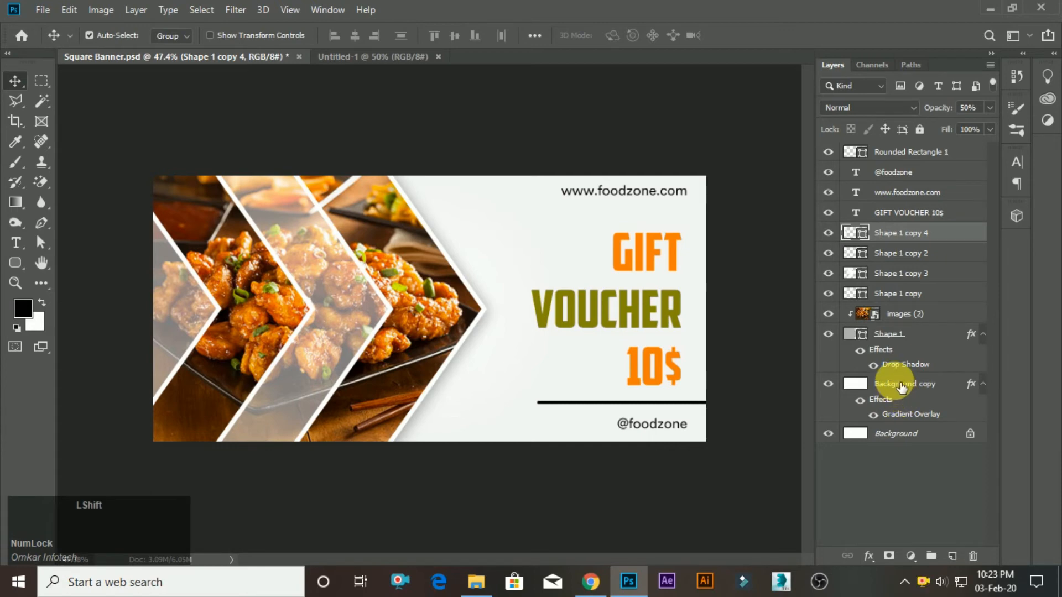
{"action": "left_click", "coordinate": [896, 335], "text": "shift"}
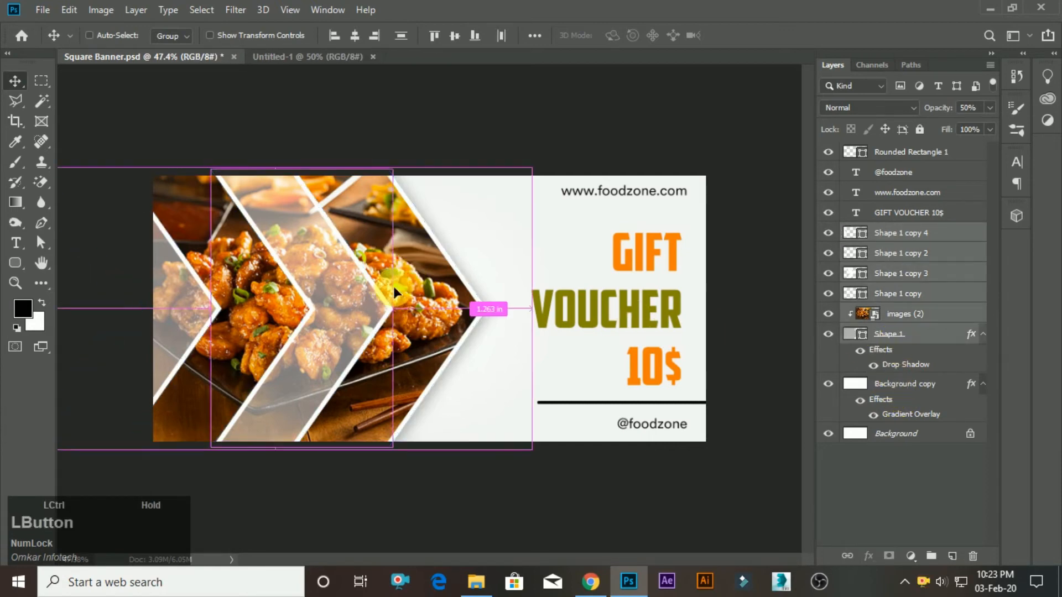
{"action": "left_click_drag", "start_coordinate": [393, 286], "coordinate": [443, 312]}
Flip the copied chevron and photo layers horizontally and move them to the right side of the new banner.
{"action": "scroll", "coordinate": [379, 279], "scroll_direction": "up", "scroll_amount": 1}
{"action": "key", "text": "ctrl+t"}
{"action": "right_click", "coordinate": [353, 263]}
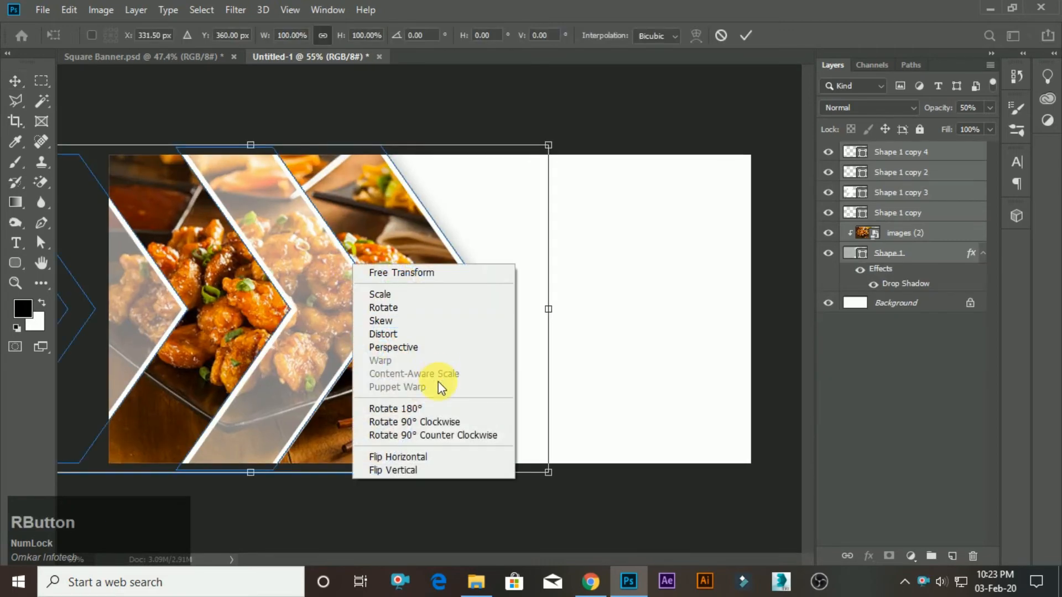
{"action": "left_click", "coordinate": [411, 457]}
{"action": "scroll", "coordinate": [393, 317], "scroll_direction": "down", "scroll_amount": 1}
{"action": "left_click_drag", "start_coordinate": [412, 335], "coordinate": [705, 357]}
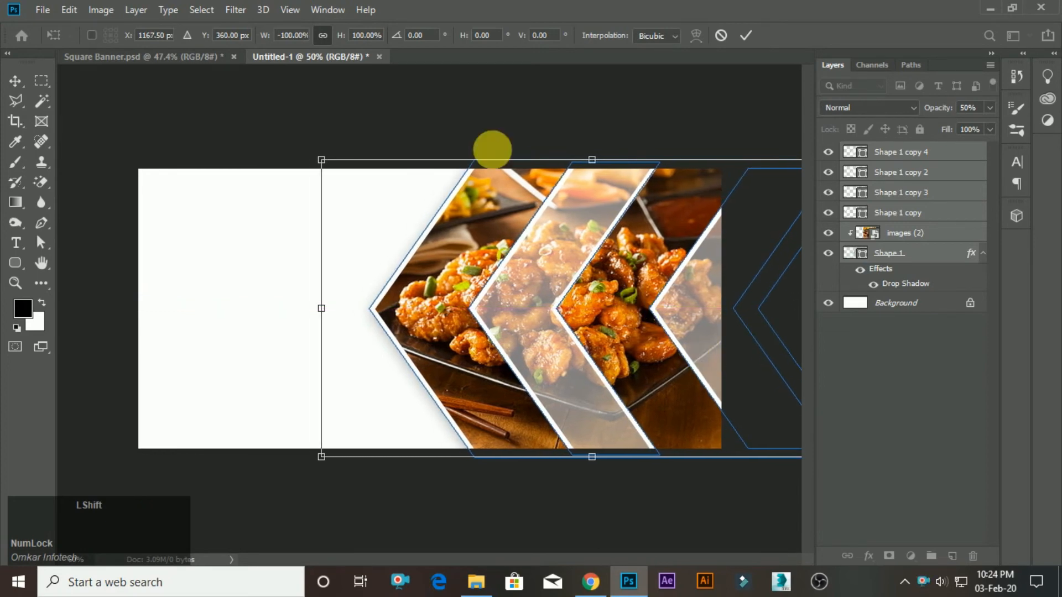
{"action": "left_click", "coordinate": [752, 37]}
{"action": "scroll", "coordinate": [547, 370], "scroll_direction": "down", "scroll_amount": 2}
{"action": "scroll", "coordinate": [547, 369], "scroll_direction": "up", "scroll_amount": 1}
{"action": "left_click", "coordinate": [549, 371]}
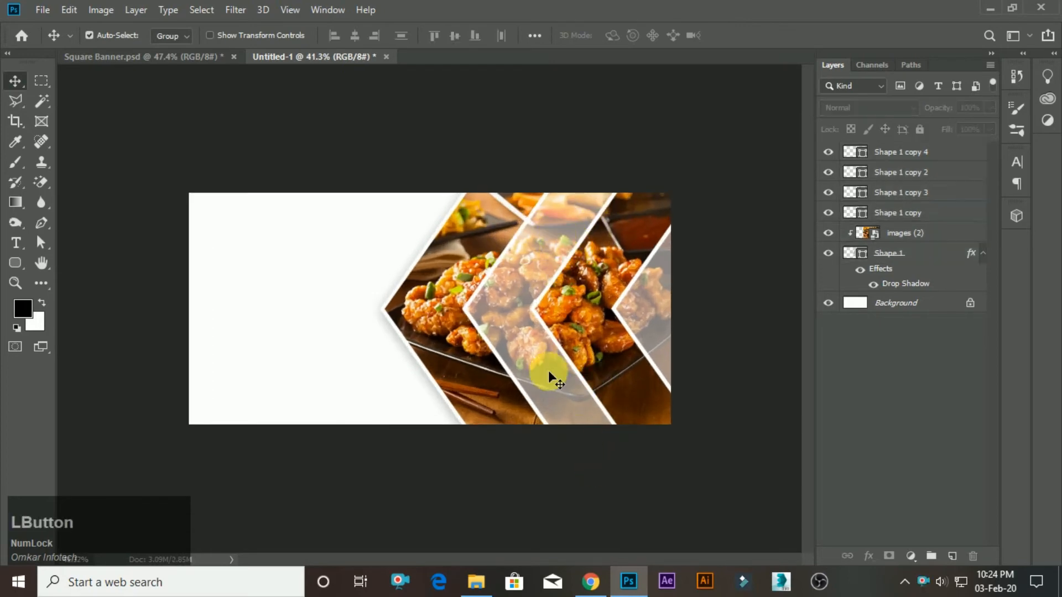
{"action": "key", "text": "ctrl+plus"}
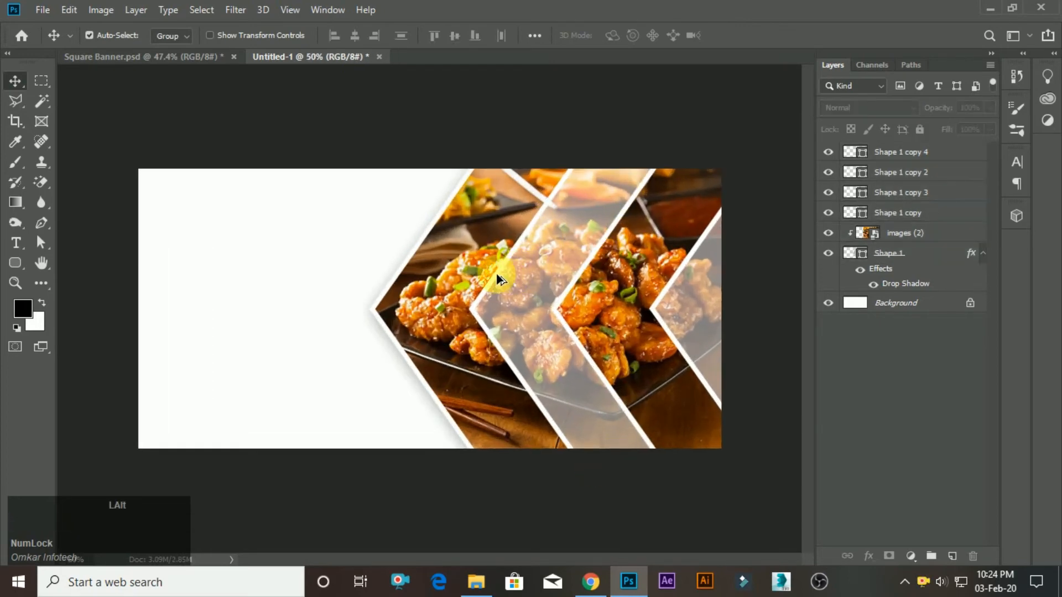
Unlock the white background layer and add a Gradient Overlay effect to it.
{"action": "left_click", "coordinate": [971, 304]}
{"action": "double_click", "coordinate": [989, 312]}
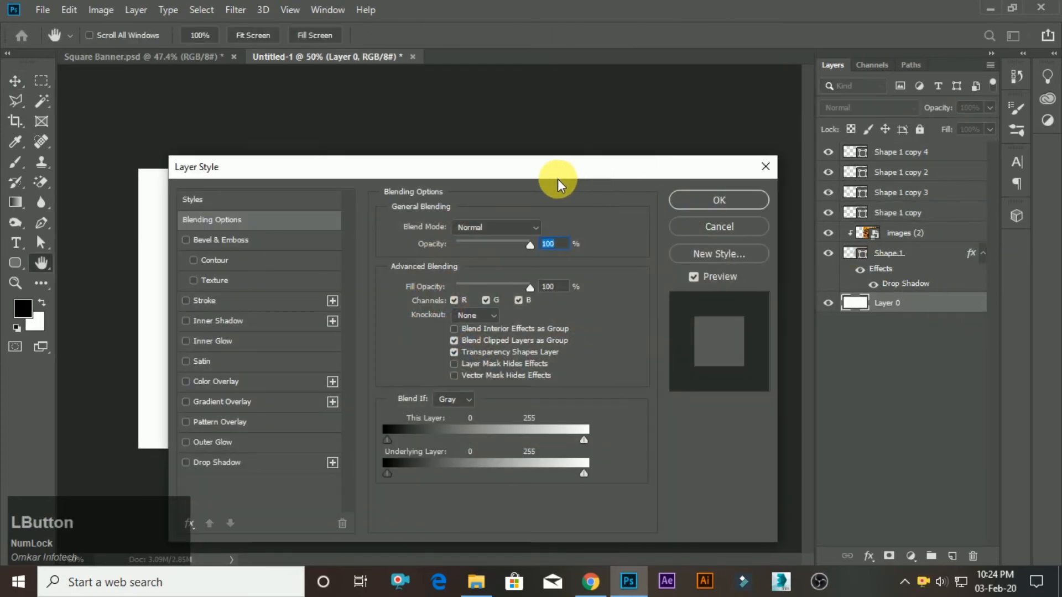
{"action": "left_click_drag", "start_coordinate": [559, 177], "coordinate": [910, 167]}
{"action": "left_click", "coordinate": [699, 397]}
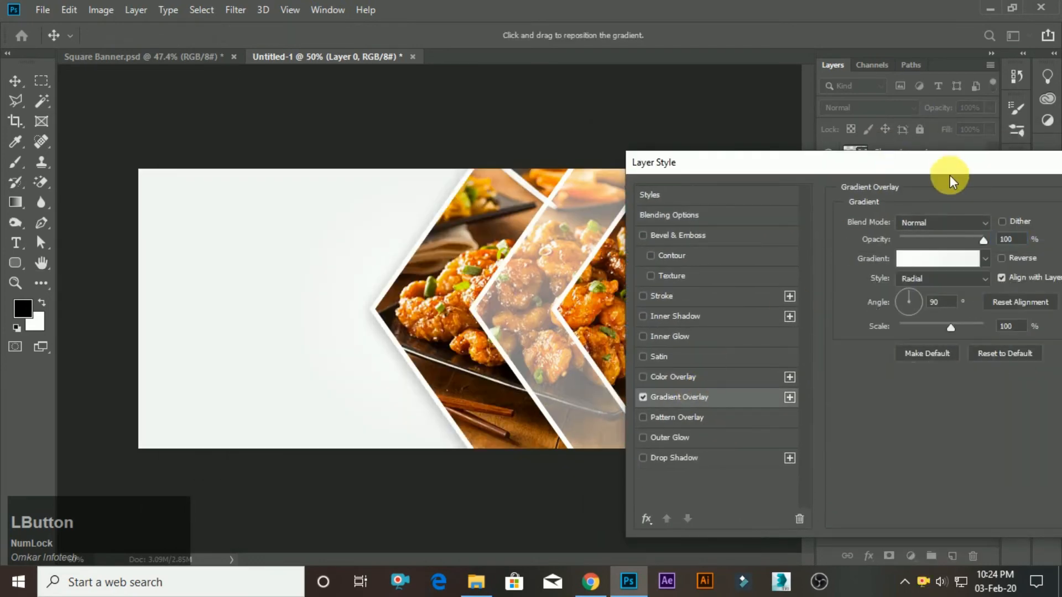
Set the starting colour stop of the background's gradient to #2b2b2b.
{"action": "left_click", "coordinate": [920, 260]}
{"action": "double_click", "coordinate": [715, 383]}
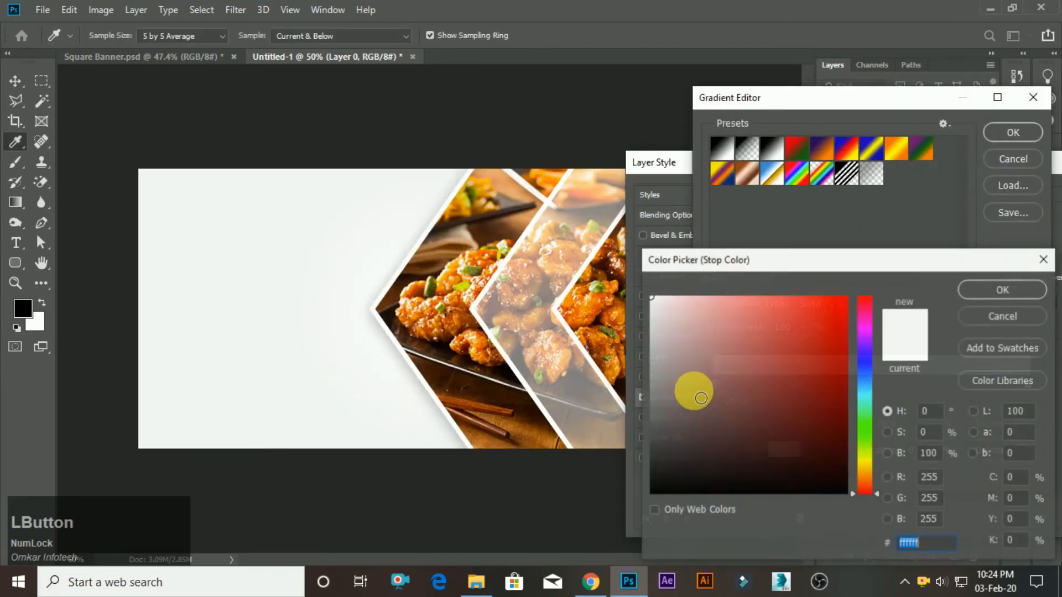
{"action": "left_click", "coordinate": [653, 451]}
{"action": "left_click", "coordinate": [651, 461]}
{"action": "left_click", "coordinate": [995, 292]}
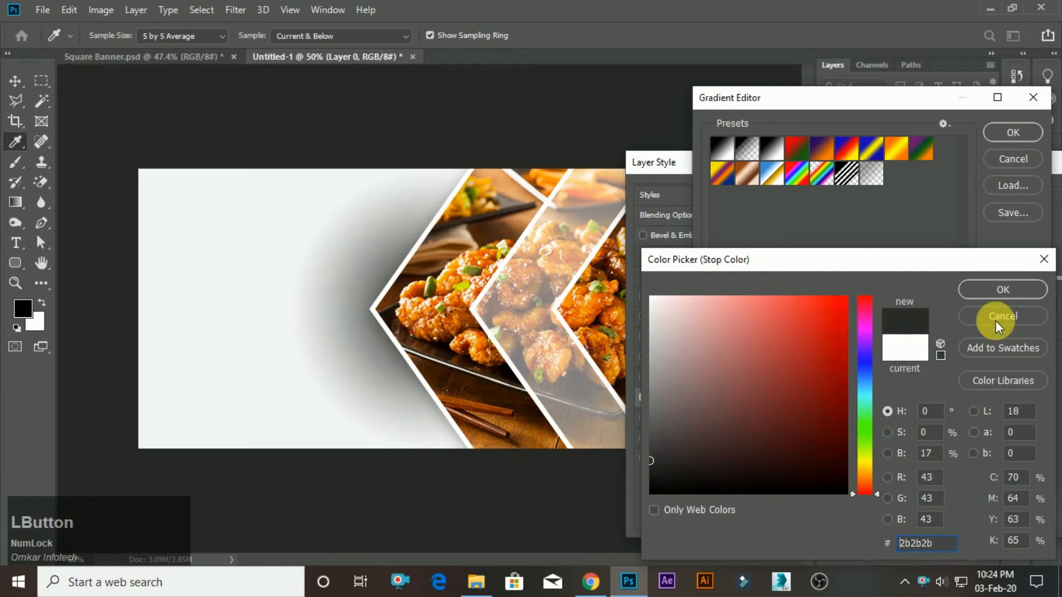
Set the gradient's end colour stop to #353535 and apply the overlay to the background.
{"action": "double_click", "coordinate": [1027, 384]}
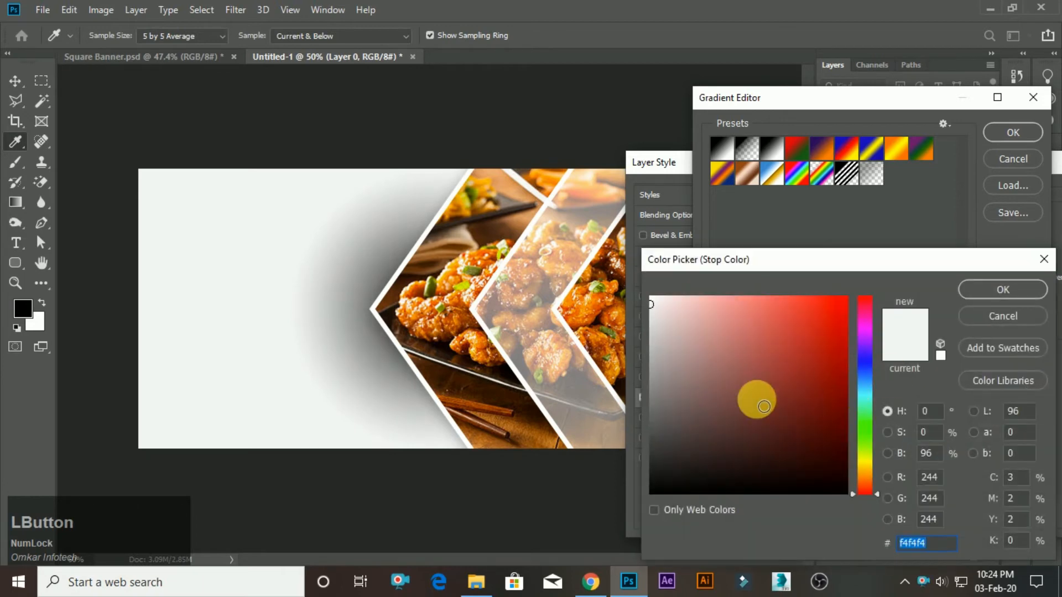
{"action": "left_click", "coordinate": [666, 447]}
{"action": "mouse_move", "coordinate": [669, 450]}
{"action": "left_mouse_down"}
{"action": "mouse_move", "coordinate": [649, 434]}
{"action": "mouse_move", "coordinate": [616, 448]}
{"action": "mouse_move", "coordinate": [652, 438]}
{"action": "mouse_move", "coordinate": [657, 467]}
{"action": "left_mouse_up"}
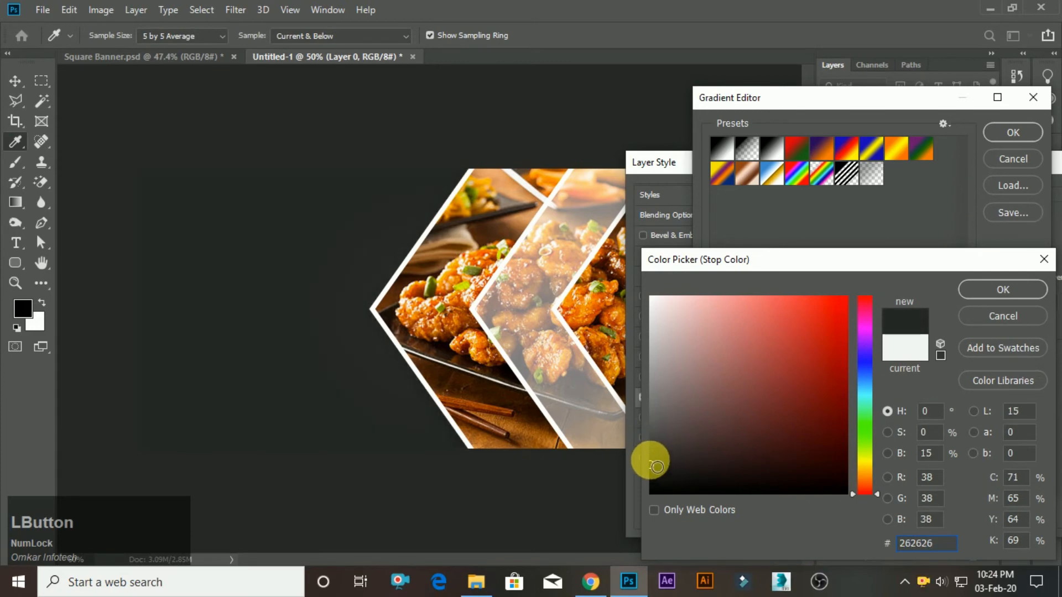
{"action": "left_click", "coordinate": [651, 451]}
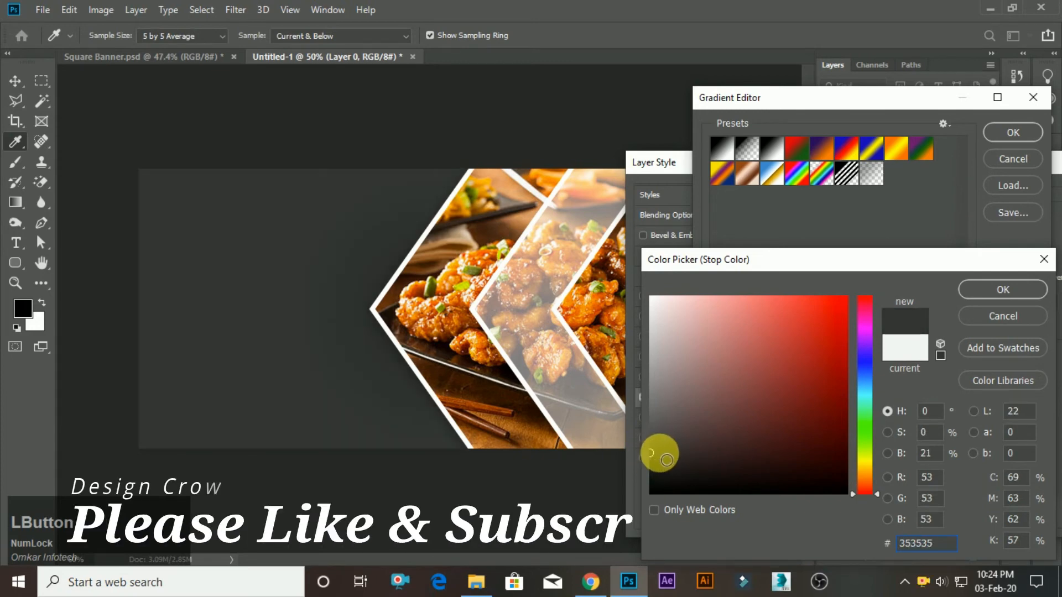
{"action": "left_click", "coordinate": [970, 298]}
{"action": "left_click", "coordinate": [1013, 132]}
{"action": "left_click_drag", "start_coordinate": [984, 166], "coordinate": [876, 193]}
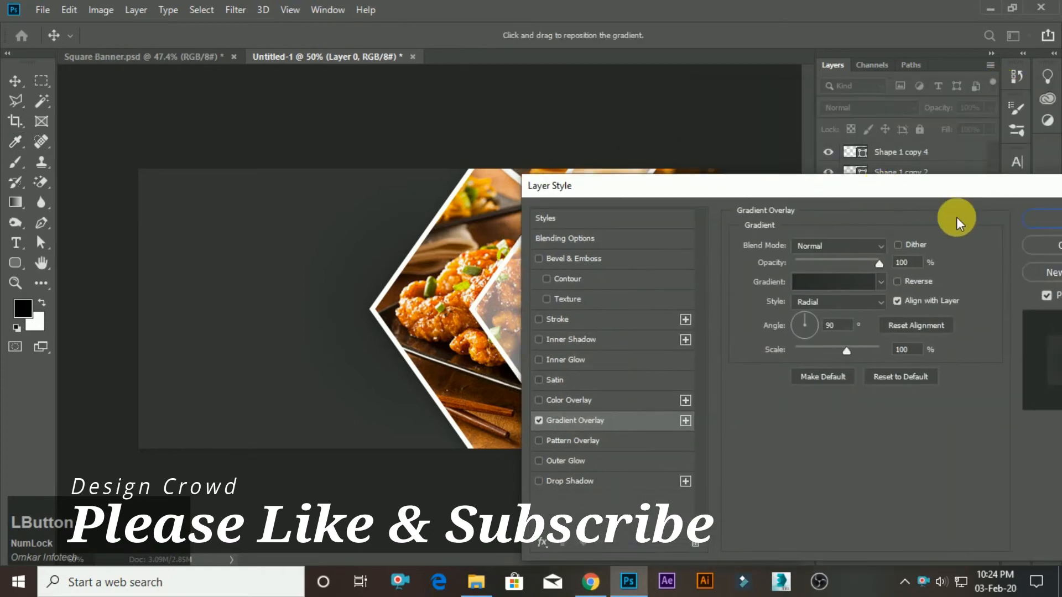
{"action": "left_click", "coordinate": [1023, 226]}
{"action": "scroll", "coordinate": [616, 307], "scroll_direction": "down", "scroll_amount": 2}
{"action": "scroll", "coordinate": [605, 288], "scroll_direction": "up", "scroll_amount": 3}
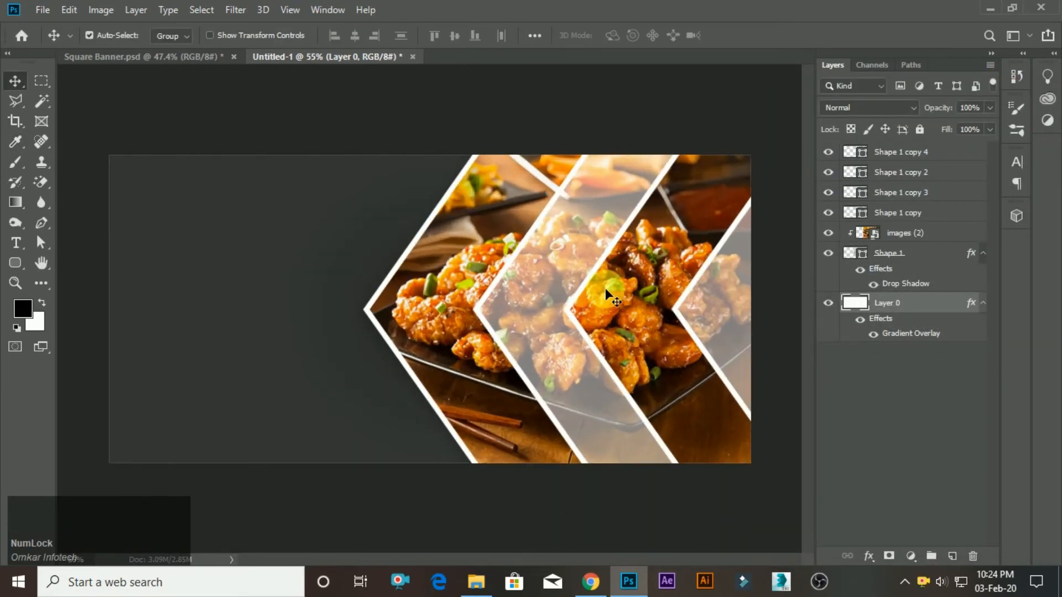
Hide the images (2) photo layer and place images (3) from the Square Food Banner folder above it.
{"action": "left_click", "coordinate": [929, 236]}
{"action": "left_click", "coordinate": [828, 233]}
{"action": "key", "text": "alt+Tab"}
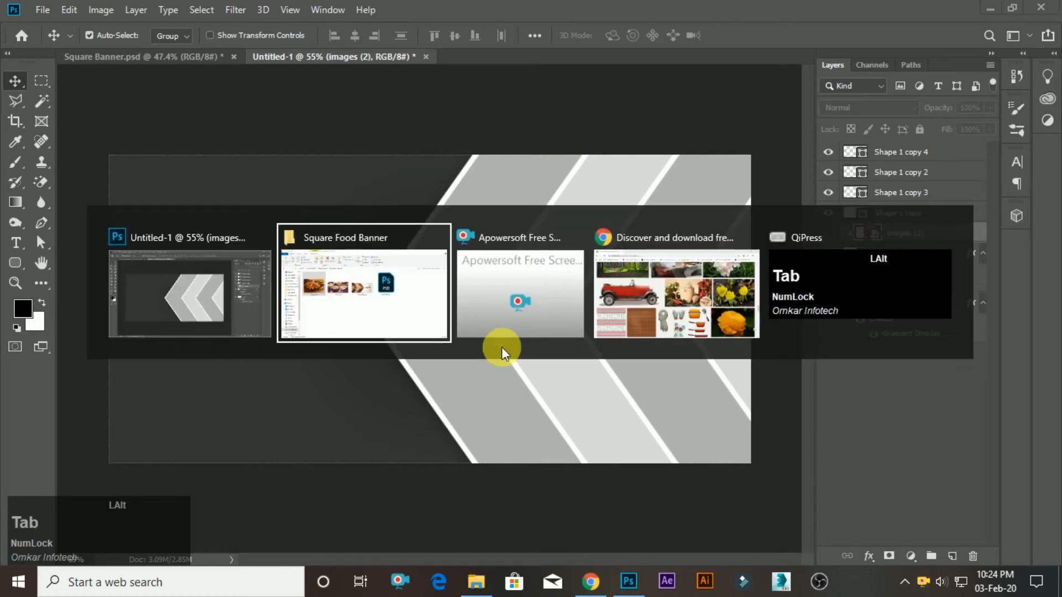
{"action": "left_click_drag", "start_coordinate": [399, 246], "coordinate": [443, 306]}
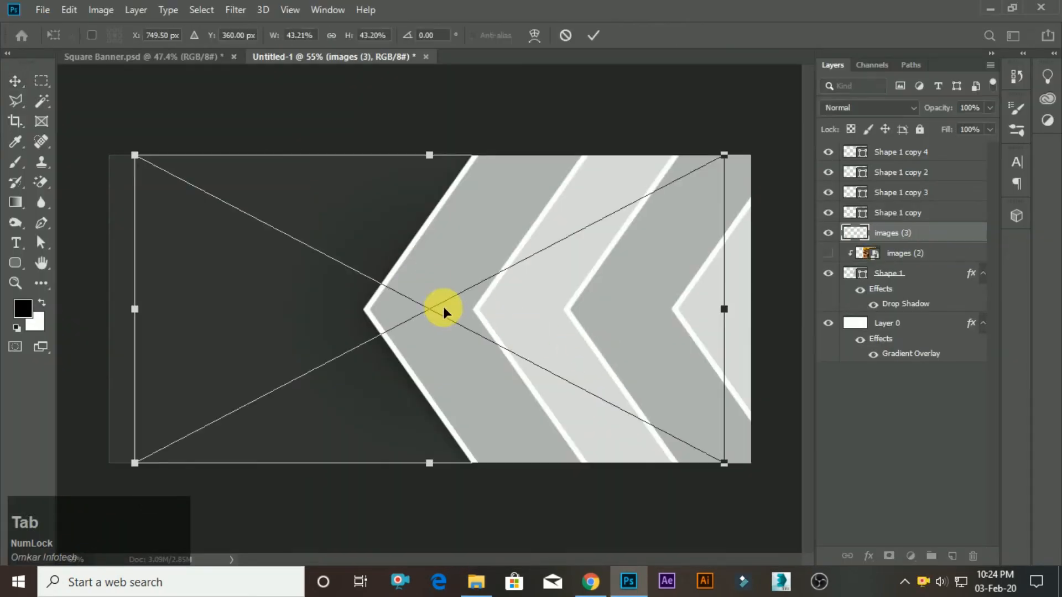
Move the placed images (3) photo right to cover the chevrons, commit it and clip it to Shape 1.
{"action": "scroll", "coordinate": [443, 306], "scroll_direction": "up", "scroll_amount": 2}
{"action": "left_click_drag", "start_coordinate": [410, 347], "coordinate": [504, 346]}
{"action": "left_click", "coordinate": [592, 34]}
{"action": "scroll", "coordinate": [464, 309], "scroll_direction": "up", "scroll_amount": 1}
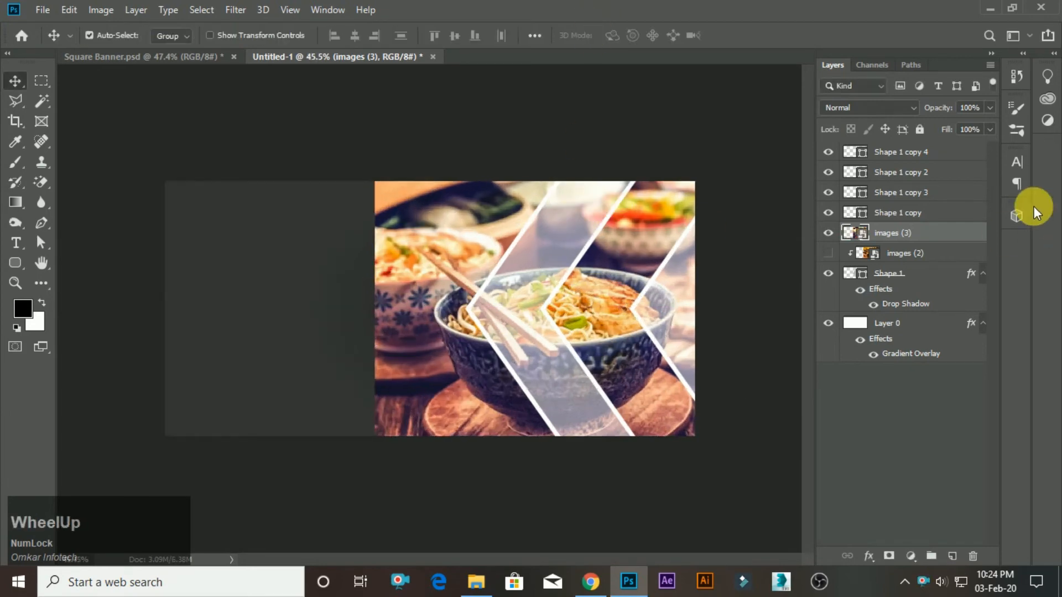
{"action": "left_click", "coordinate": [944, 243], "text": "alt"}
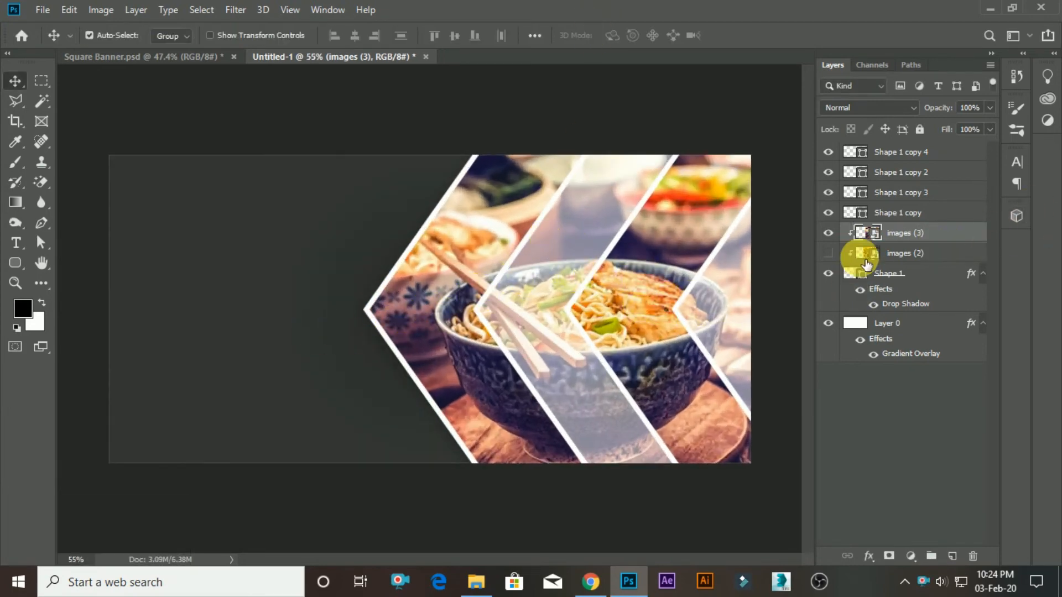
Hide the Shape 1 copy 3 overlay and sample the banner's dark grey background as the foreground colour.
{"action": "left_click", "coordinate": [827, 213]}
{"action": "left_click", "coordinate": [828, 193]}
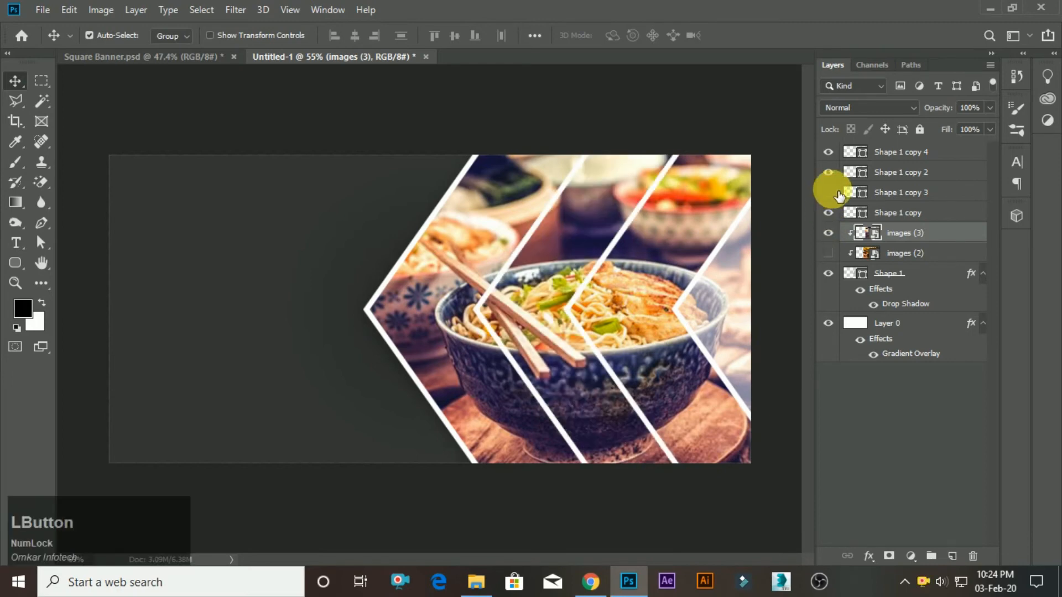
{"action": "left_click", "coordinate": [22, 126]}
{"action": "left_click", "coordinate": [230, 293]}
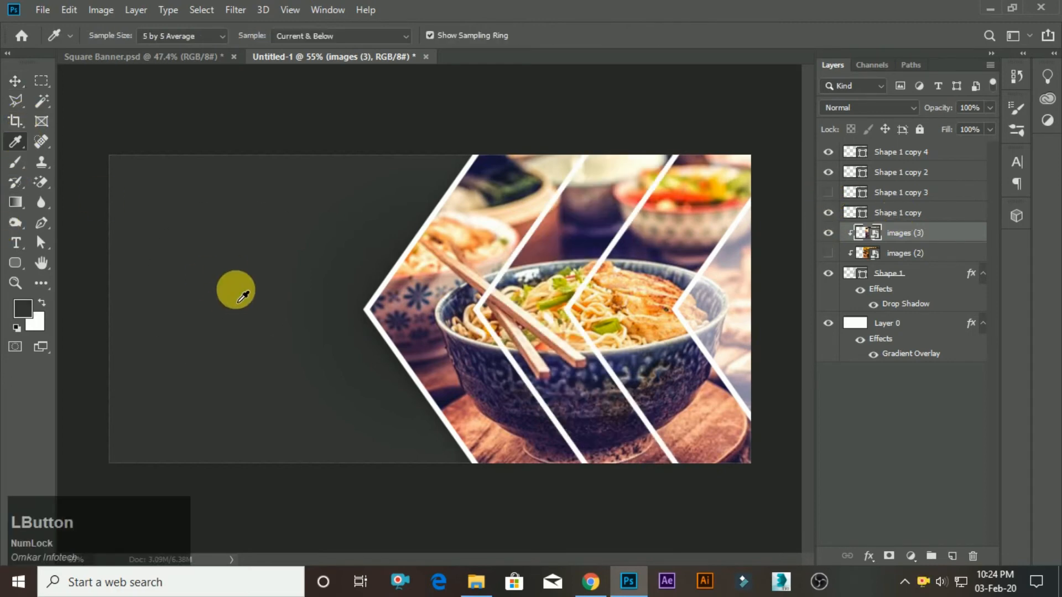
{"action": "left_click", "coordinate": [16, 82]}
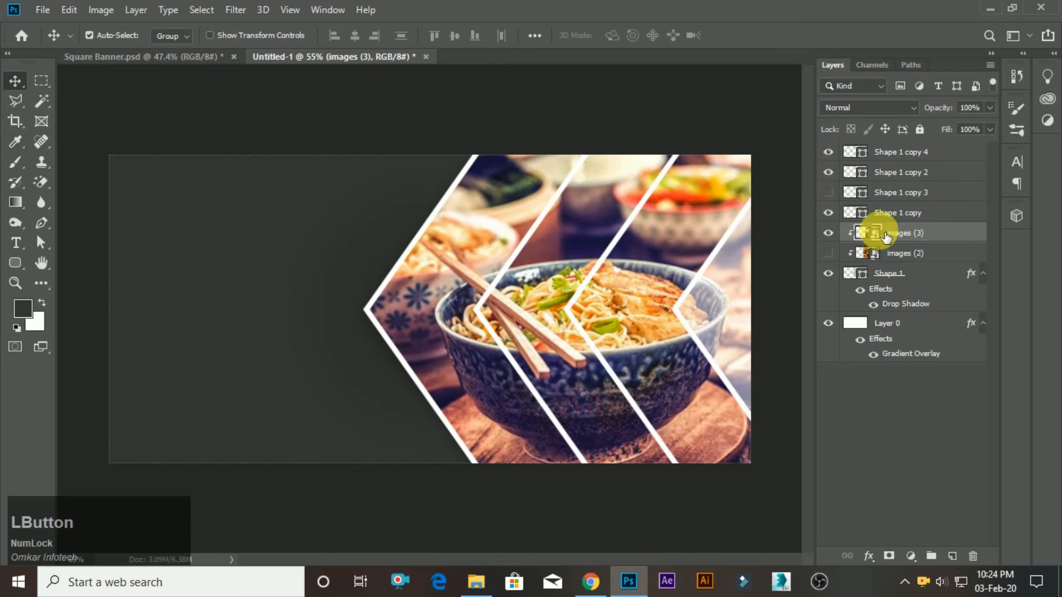
Change the stroke colour of the Shape 1 copy chevron to the sampled dark grey.
{"action": "left_click", "coordinate": [851, 213]}
{"action": "left_click", "coordinate": [828, 215]}
{"action": "left_click", "coordinate": [827, 214]}
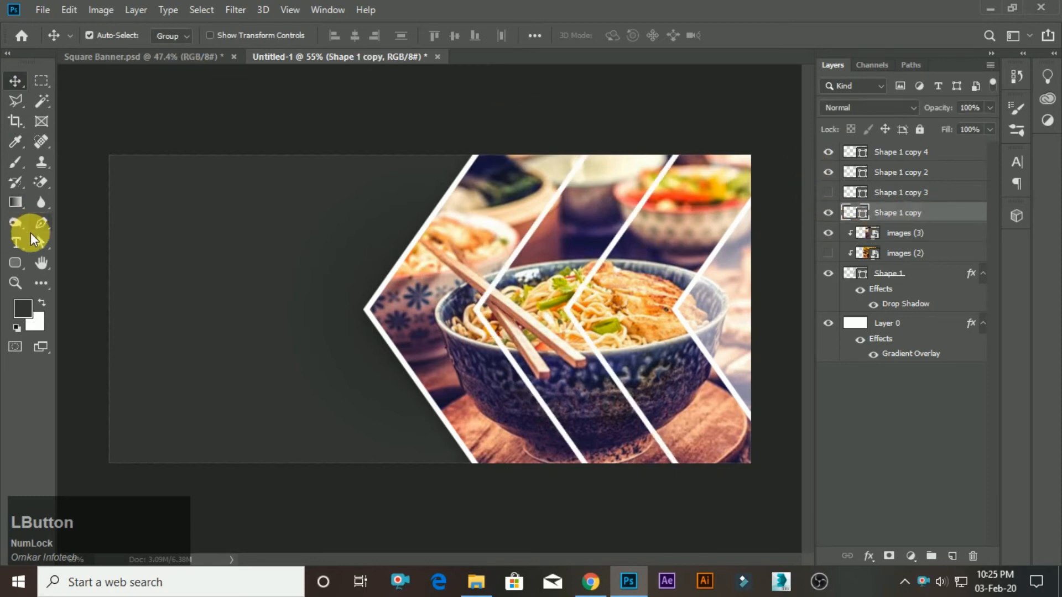
{"action": "left_click", "coordinate": [15, 262]}
{"action": "left_click", "coordinate": [229, 35]}
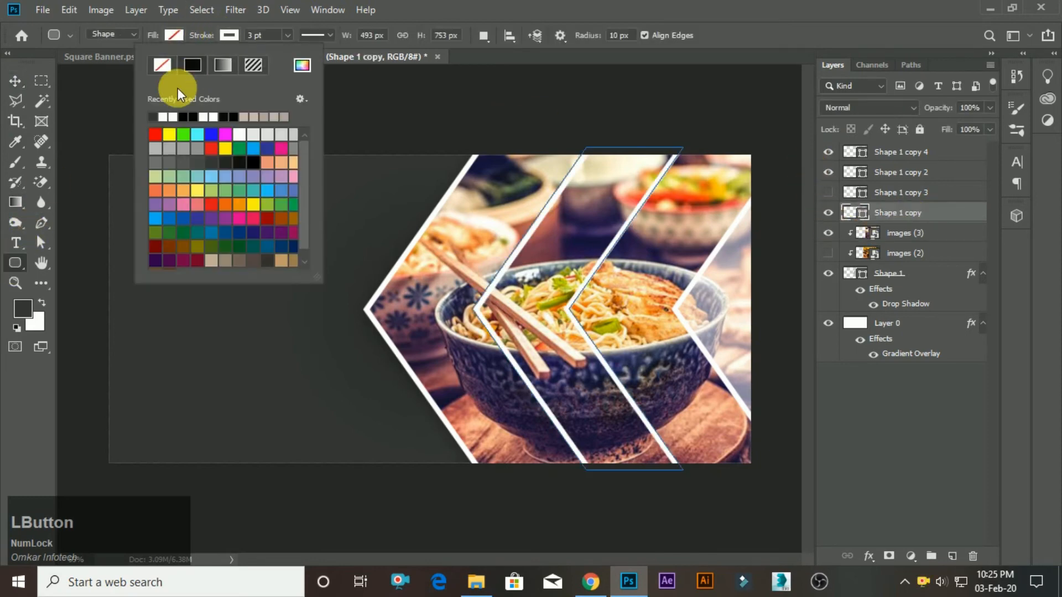
{"action": "left_click", "coordinate": [152, 117]}
{"action": "left_click", "coordinate": [15, 81]}
{"action": "scroll", "coordinate": [597, 314], "scroll_direction": "down", "scroll_amount": 2}
{"action": "scroll", "coordinate": [598, 314], "scroll_direction": "up", "scroll_amount": 2}
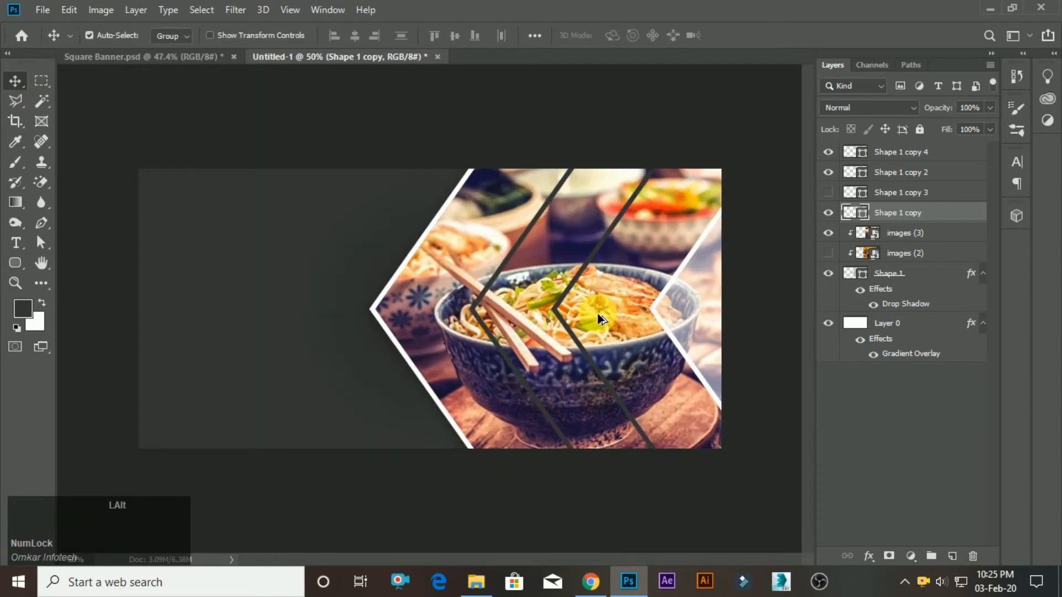
{"action": "scroll", "coordinate": [608, 318], "scroll_direction": "down", "scroll_amount": 1}
{"action": "scroll", "coordinate": [608, 317], "scroll_direction": "up", "scroll_amount": 1}
{"action": "scroll", "coordinate": [706, 324], "scroll_direction": "down", "scroll_amount": 2}
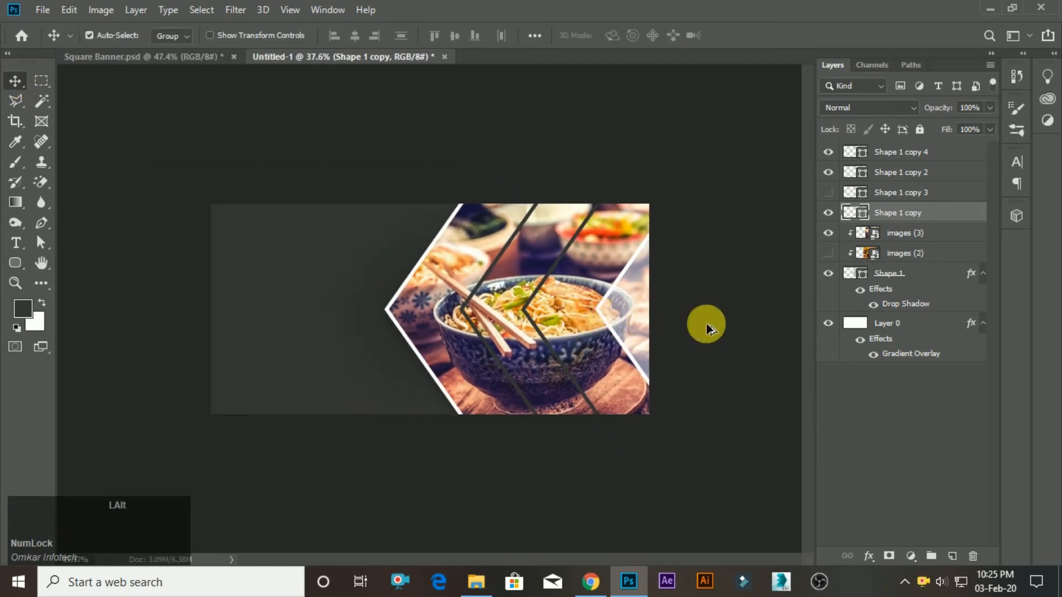
{"action": "scroll", "coordinate": [733, 320], "scroll_direction": "up", "scroll_amount": 1}
Set the stroke width of the Shape 1 copy chevron to 3.74 pt.
{"action": "left_click", "coordinate": [15, 263]}
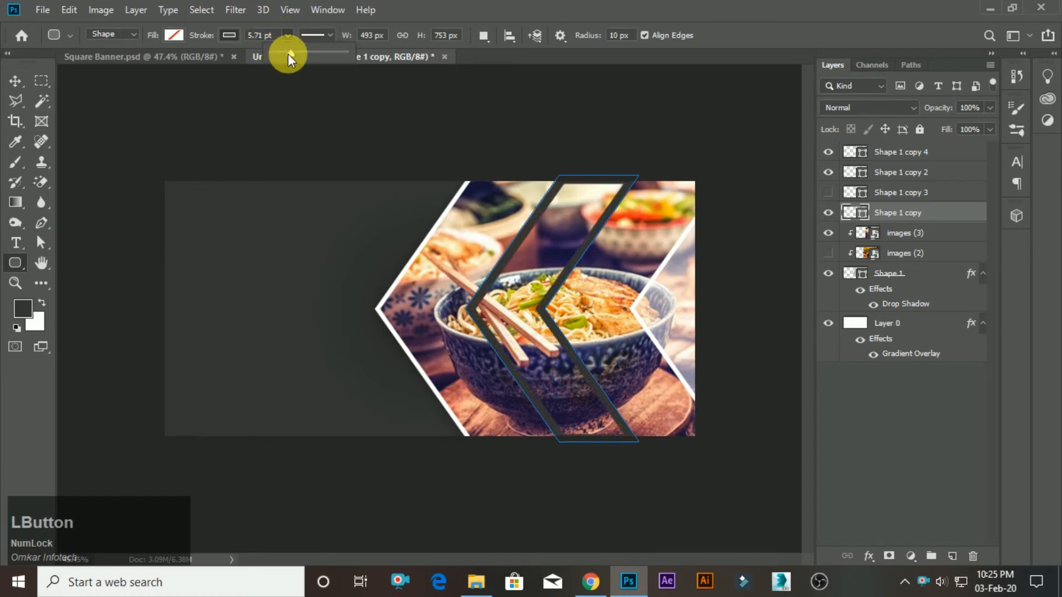
{"action": "left_click", "coordinate": [15, 81]}
{"action": "scroll", "coordinate": [595, 326], "scroll_direction": "up", "scroll_amount": 1}
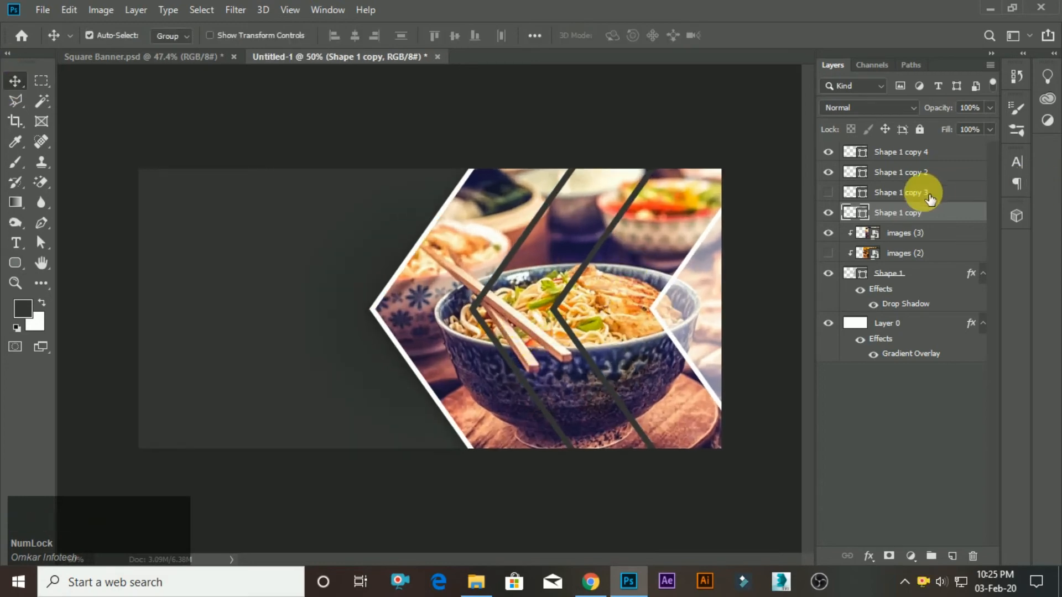
Select the Shape 1 copy 2 layer and hide the Shape 1 copy 4 overlay.
{"action": "left_click", "coordinate": [836, 174]}
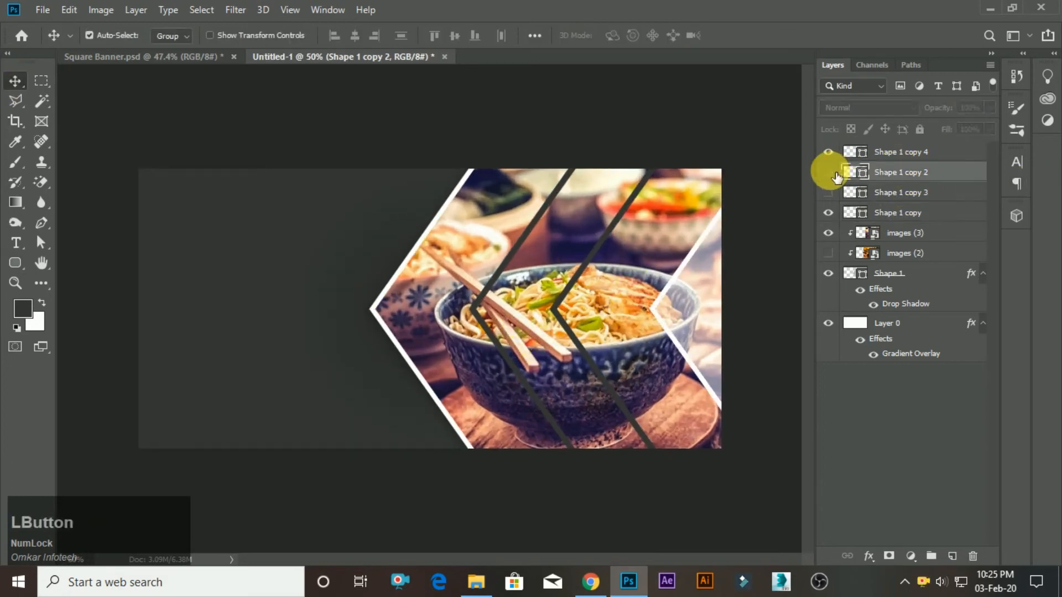
{"action": "left_click", "coordinate": [828, 173]}
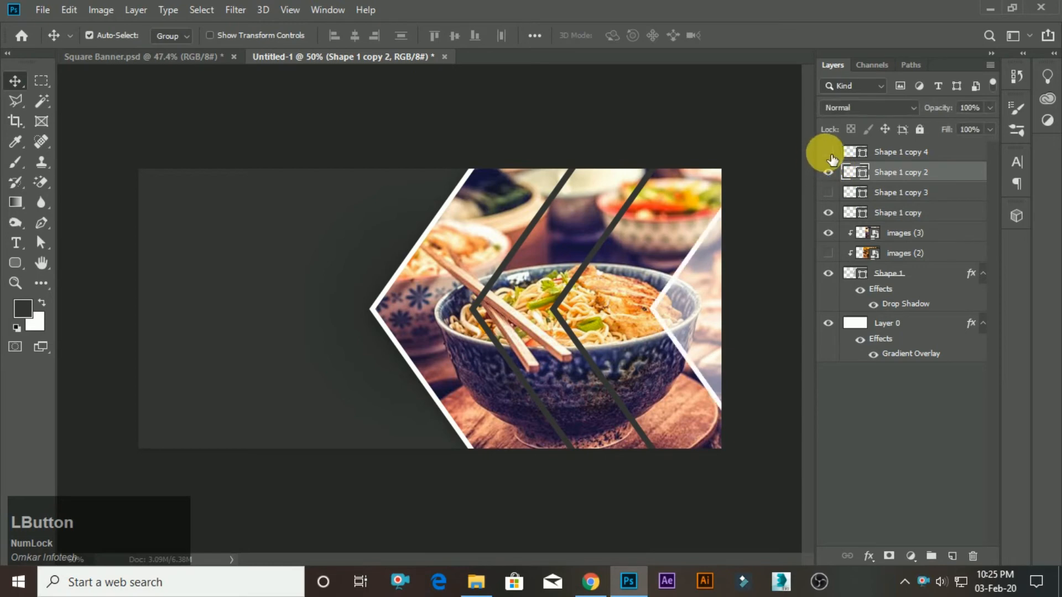
{"action": "left_click", "coordinate": [828, 153]}
Change the stroke colour of Shape 1 copy 2 to the sampled dark grey.
{"action": "left_click", "coordinate": [17, 261]}
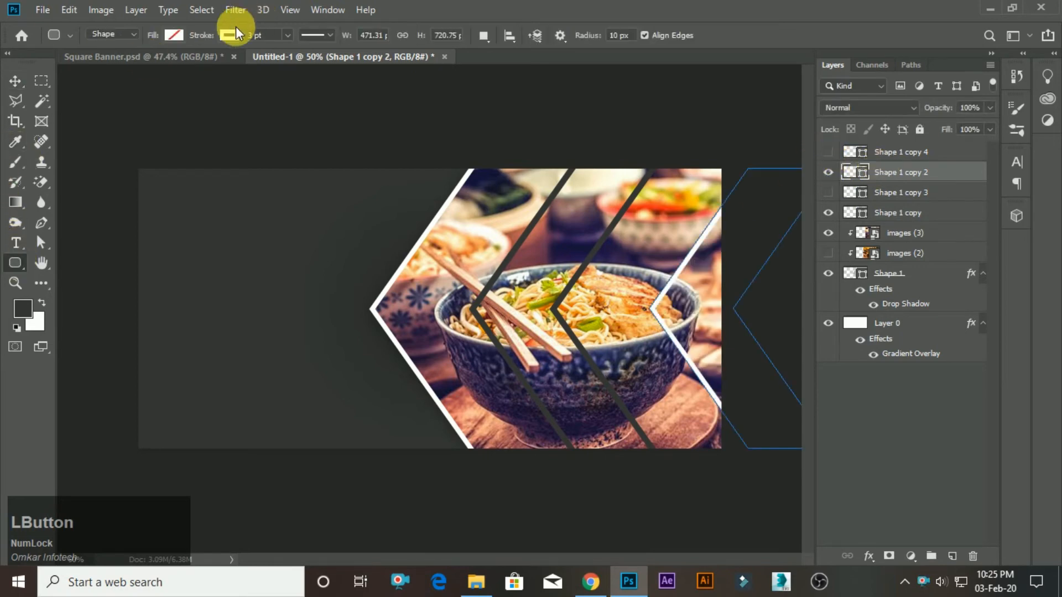
{"action": "left_click", "coordinate": [231, 35]}
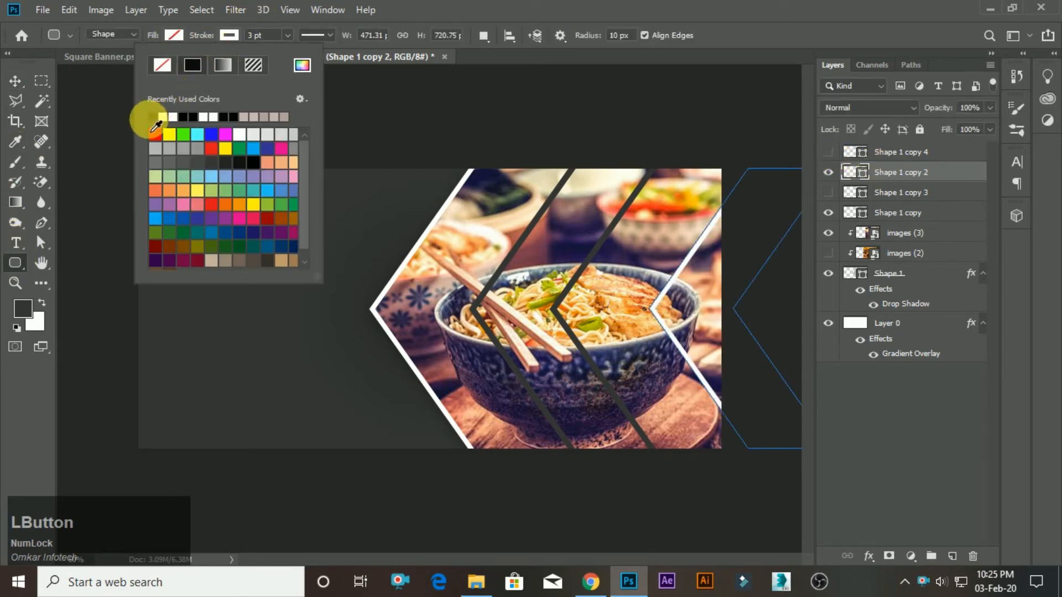
{"action": "left_click", "coordinate": [152, 118]}
{"action": "left_click", "coordinate": [13, 83]}
{"action": "scroll", "coordinate": [496, 228], "scroll_direction": "down", "scroll_amount": 4}
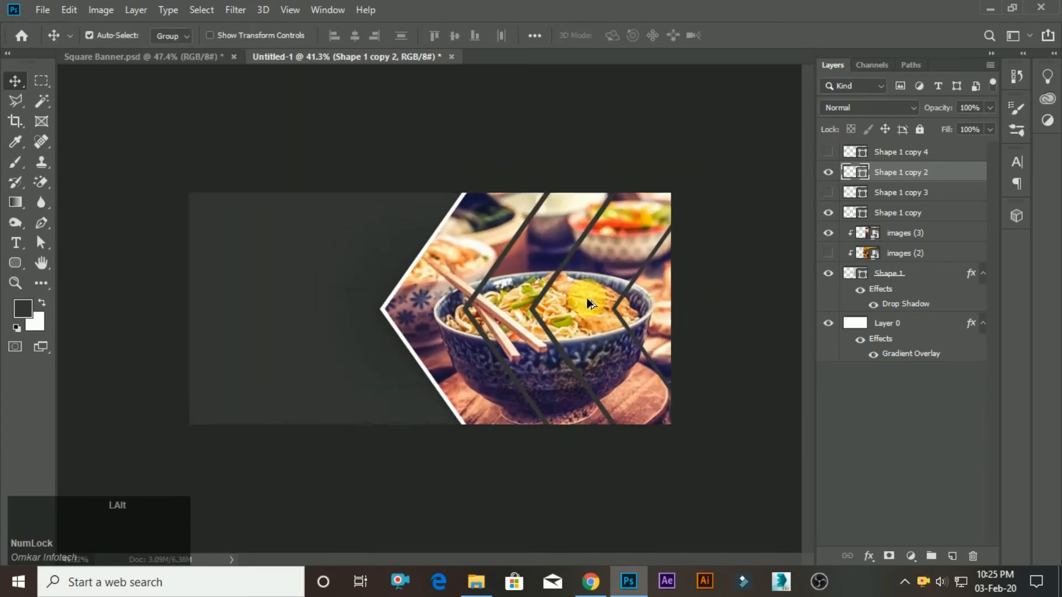
{"action": "scroll", "coordinate": [562, 400], "scroll_direction": "up", "scroll_amount": 4}
Identify the layer carrying the white outer outline, Shape 1, and change its stroke colour to the sampled dark grey.
{"action": "left_click", "coordinate": [878, 214]}
{"action": "left_click", "coordinate": [828, 213]}
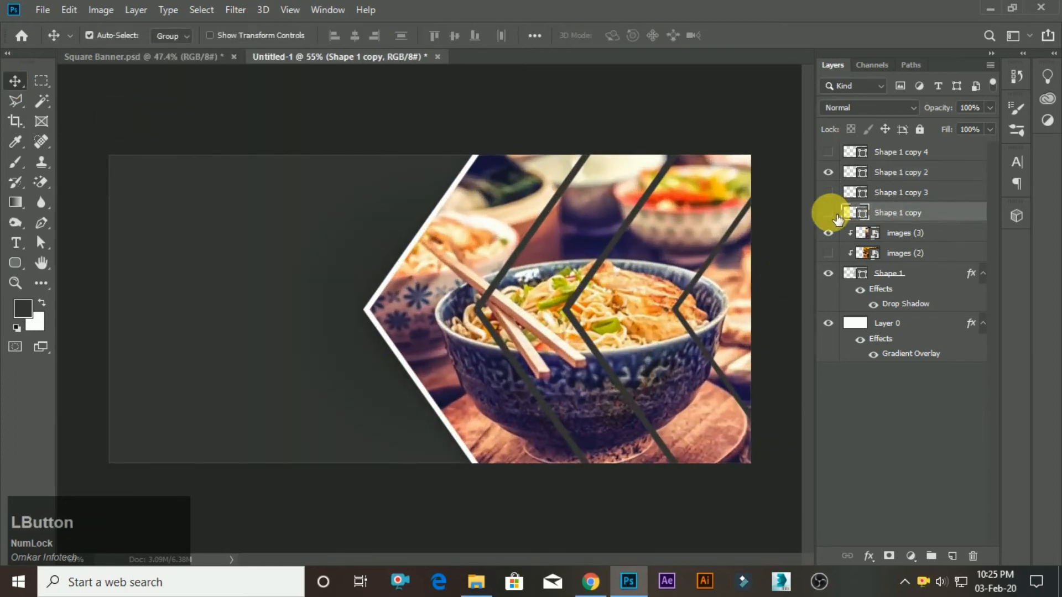
{"action": "left_click", "coordinate": [828, 213]}
{"action": "left_click", "coordinate": [827, 273]}
{"action": "left_click", "coordinate": [828, 273]}
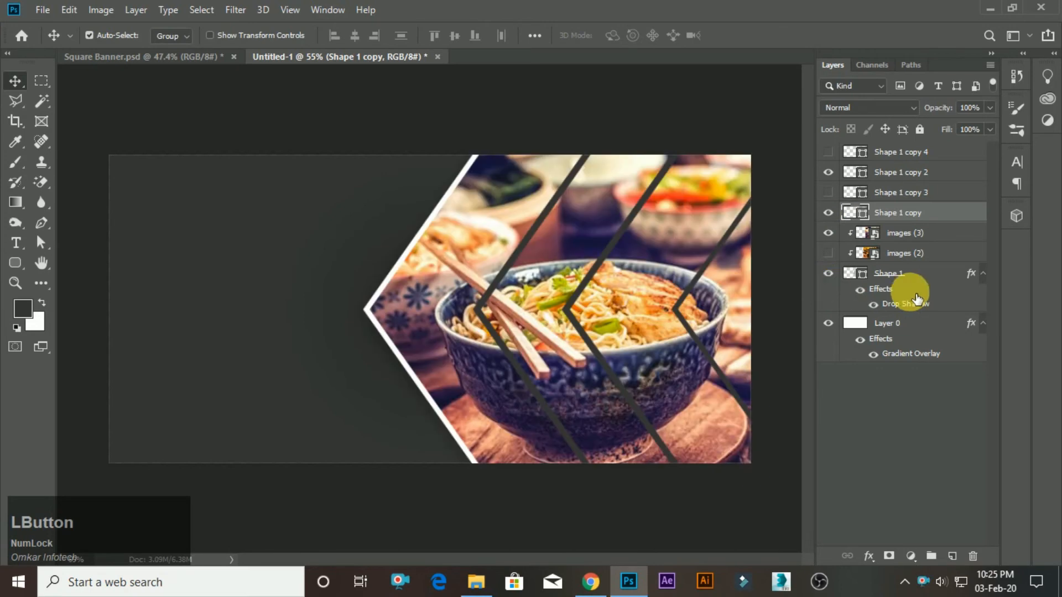
{"action": "left_click", "coordinate": [890, 273]}
{"action": "left_click", "coordinate": [10, 263]}
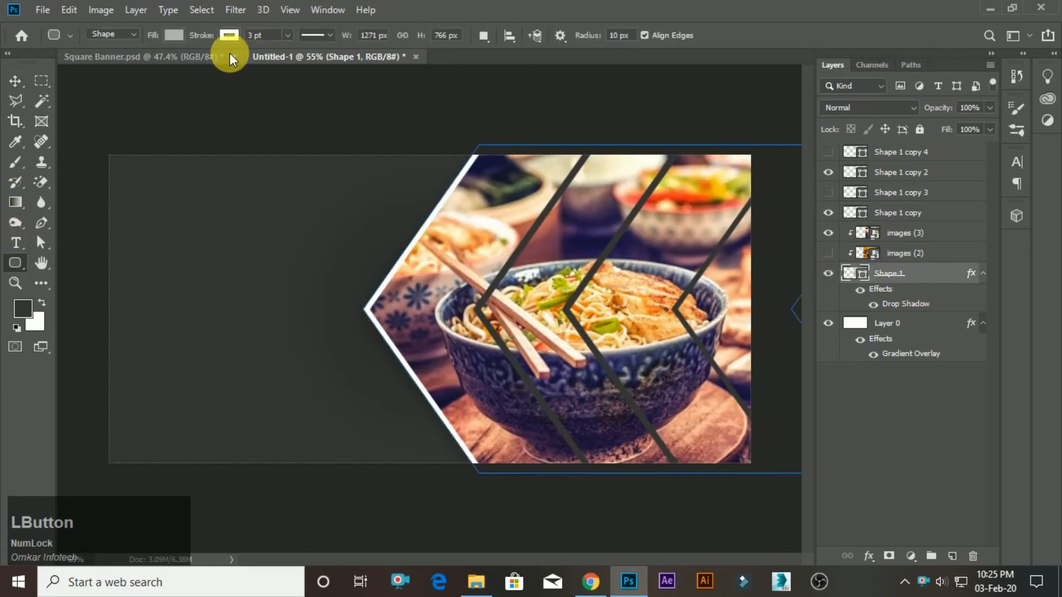
{"action": "left_click", "coordinate": [230, 35]}
{"action": "left_click", "coordinate": [154, 117]}
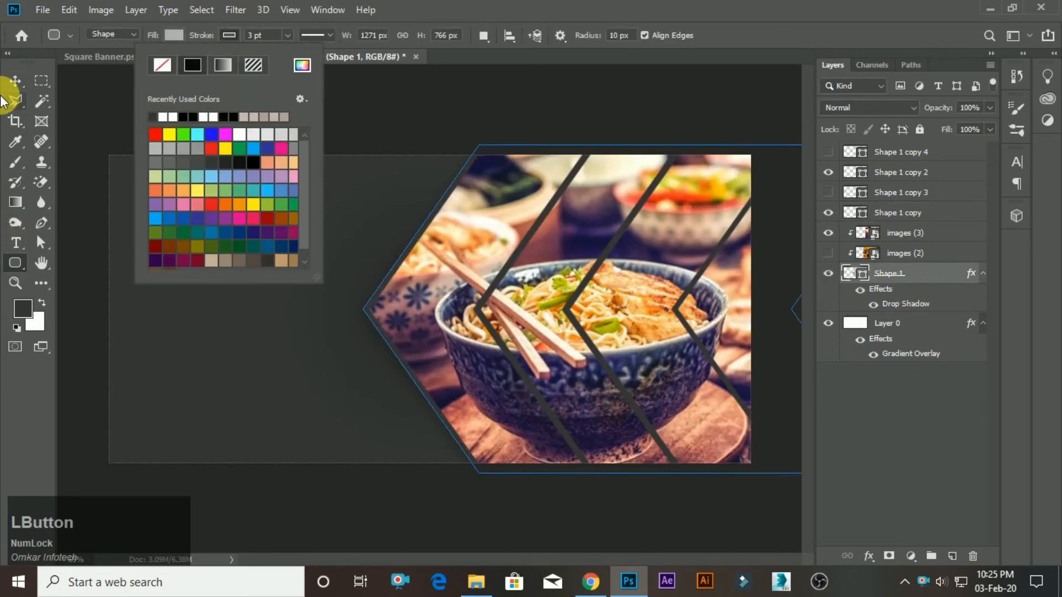
Remove the outline stroke from the Shape 1 layer by setting its stroke to no colour.
{"action": "left_click", "coordinate": [13, 83]}
{"action": "scroll", "coordinate": [105, 154], "scroll_direction": "down", "scroll_amount": 2}
{"action": "scroll", "coordinate": [588, 364], "scroll_direction": "down", "scroll_amount": 1}
{"action": "scroll", "coordinate": [587, 364], "scroll_direction": "up", "scroll_amount": 2}
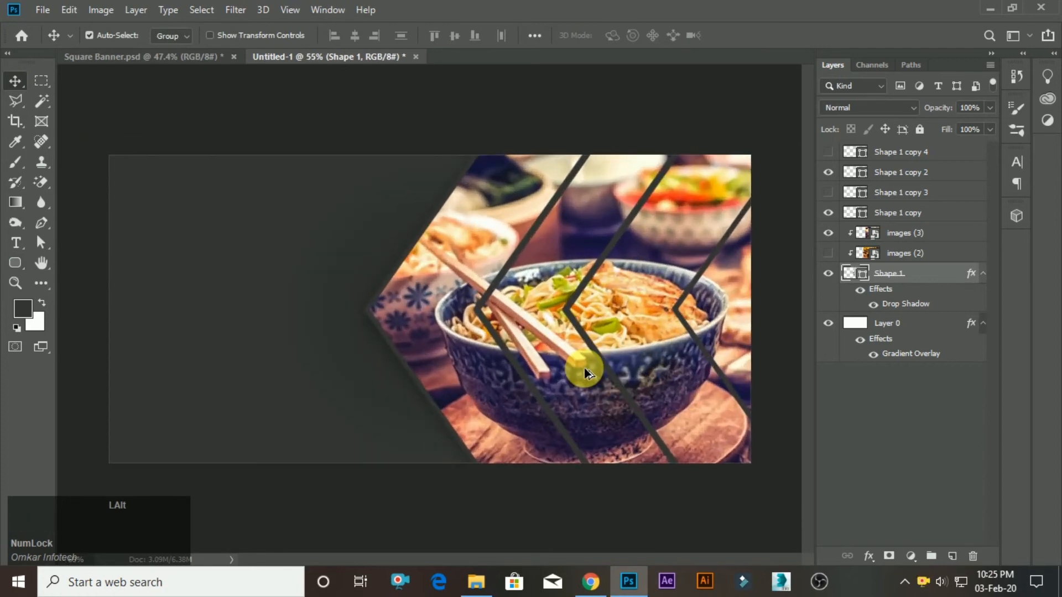
{"action": "scroll", "coordinate": [506, 380], "scroll_direction": "down", "scroll_amount": 2}
{"action": "scroll", "coordinate": [506, 380], "scroll_direction": "up", "scroll_amount": 1}
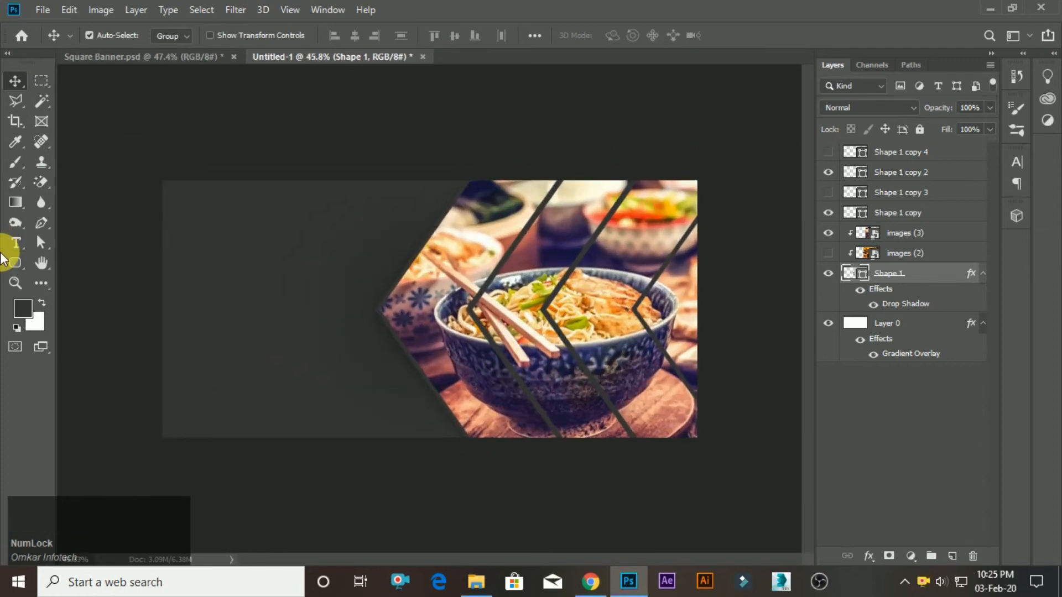
{"action": "left_click", "coordinate": [15, 262]}
{"action": "left_click", "coordinate": [229, 35]}
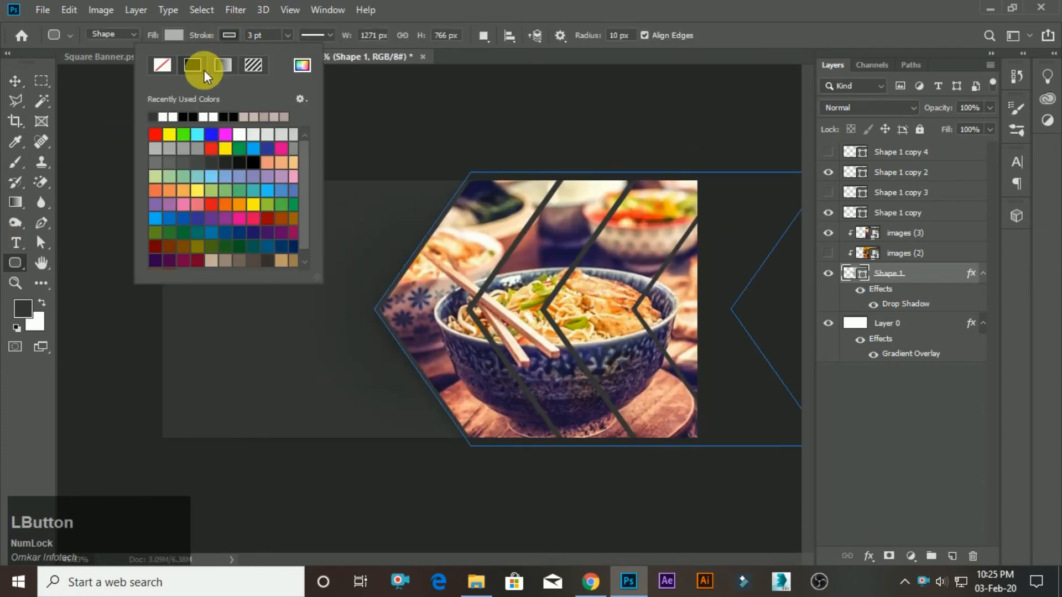
{"action": "left_click", "coordinate": [159, 70]}
{"action": "left_click", "coordinate": [15, 80]}
{"action": "scroll", "coordinate": [521, 340], "scroll_direction": "down", "scroll_amount": 2}
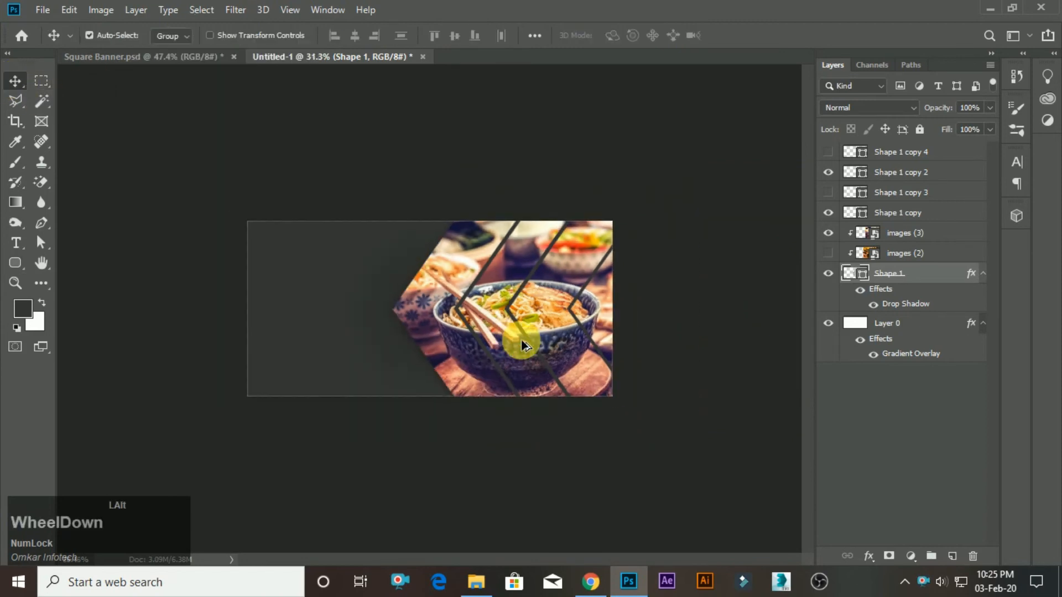
{"action": "scroll", "coordinate": [521, 340], "scroll_direction": "up", "scroll_amount": 1}
{"action": "scroll", "coordinate": [512, 330], "scroll_direction": "up", "scroll_amount": 1}
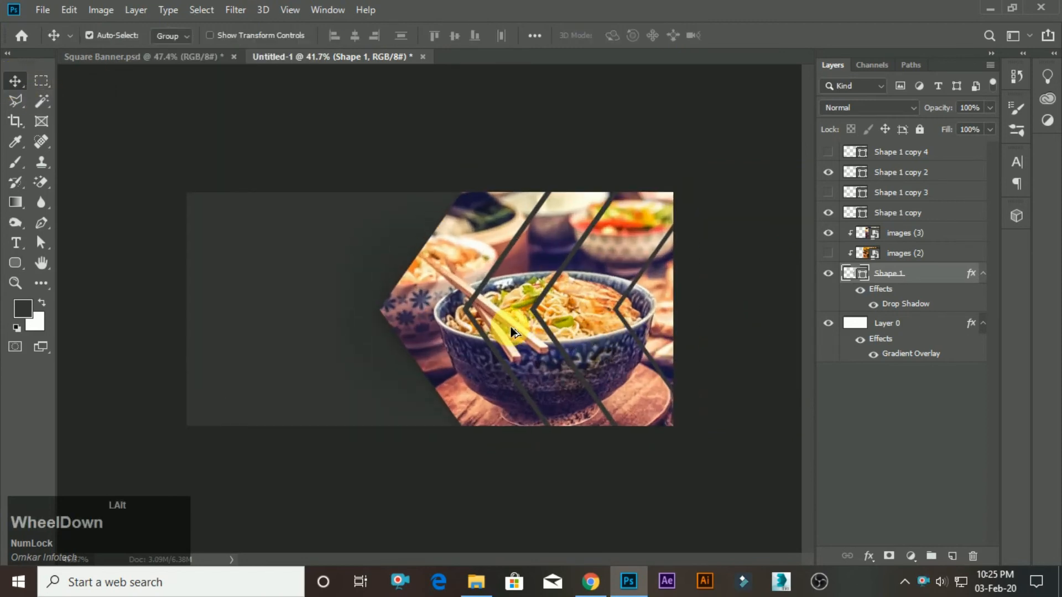
{"action": "scroll", "coordinate": [511, 331], "scroll_direction": "down", "scroll_amount": 1}
{"action": "scroll", "coordinate": [635, 330], "scroll_direction": "up", "scroll_amount": 1}
{"action": "scroll", "coordinate": [149, 308], "scroll_direction": "up", "scroll_amount": 1}
{"action": "scroll", "coordinate": [214, 293], "scroll_direction": "up", "scroll_amount": 1}
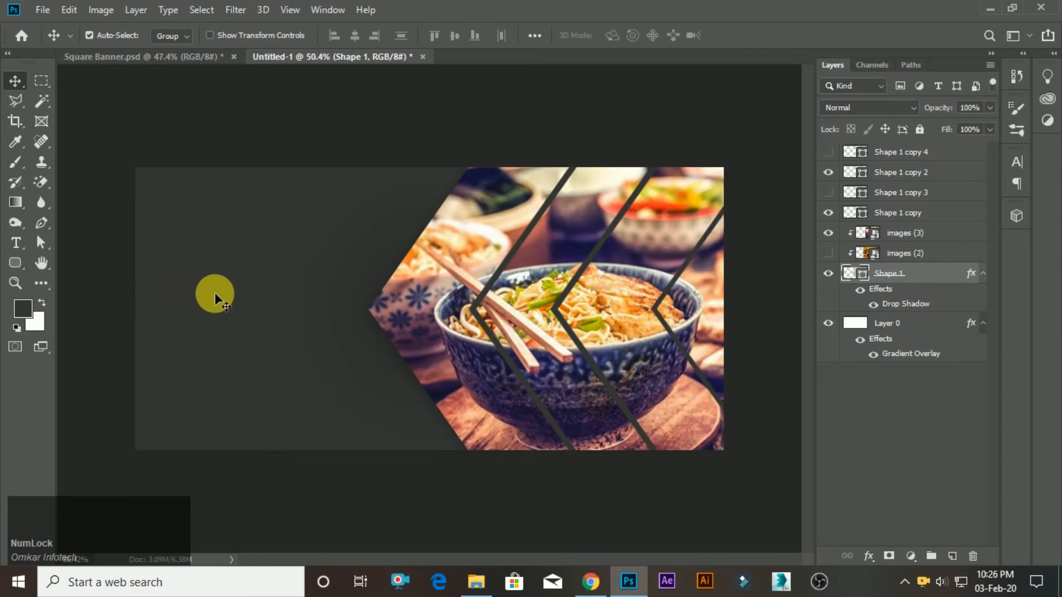
{"action": "left_click", "coordinate": [206, 56]}
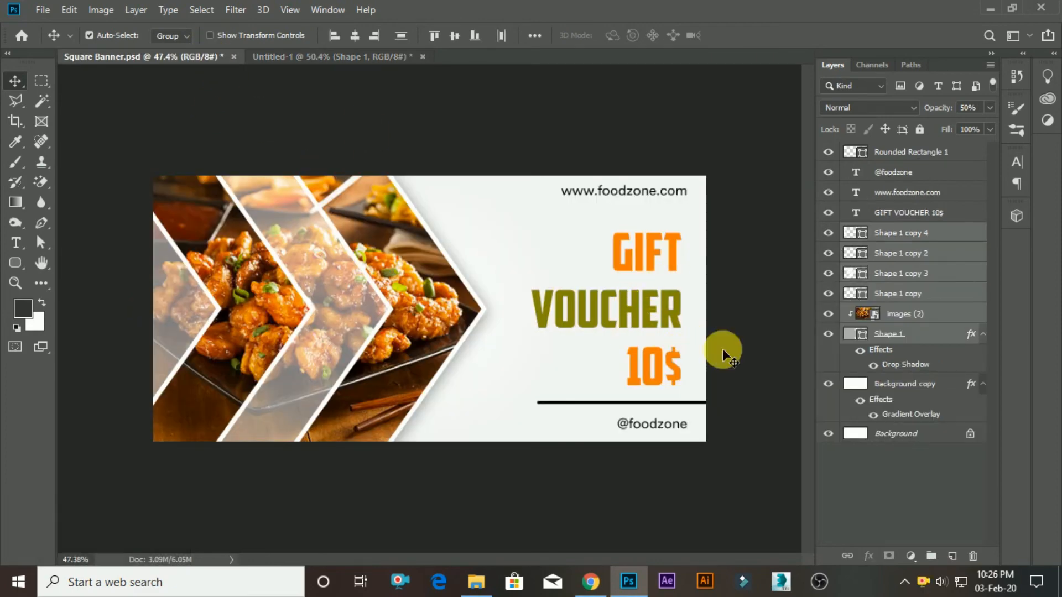
{"action": "left_click", "coordinate": [909, 212]}
{"action": "left_click", "coordinate": [906, 154], "text": "shift"}
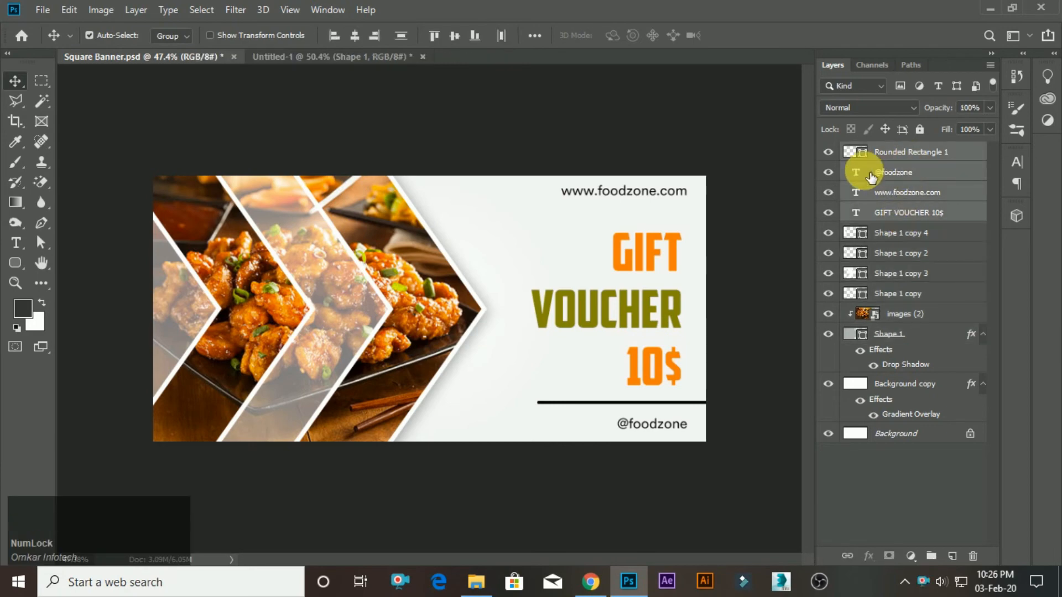
{"action": "left_click_drag", "start_coordinate": [636, 296], "coordinate": [329, 101]}
{"action": "left_click_drag", "start_coordinate": [258, 327], "coordinate": [274, 320]}
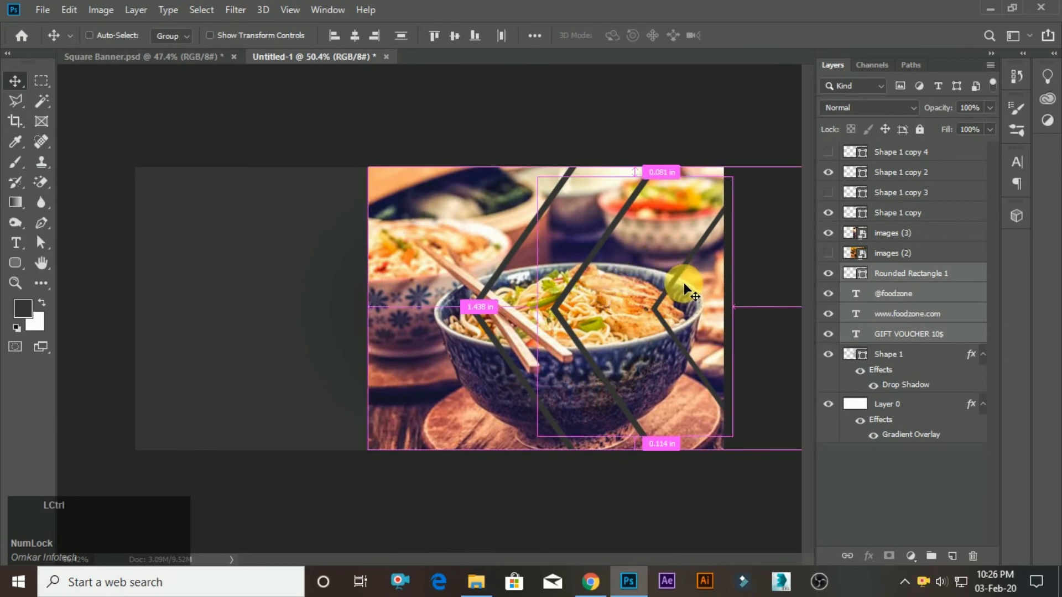
Move the copied texts and divider line onto the banner's empty dark area and place their layers above all others.
{"action": "key", "text": "ctrl+t"}
{"action": "left_click_drag", "start_coordinate": [615, 324], "coordinate": [260, 354]}
{"action": "left_click", "coordinate": [746, 35]}
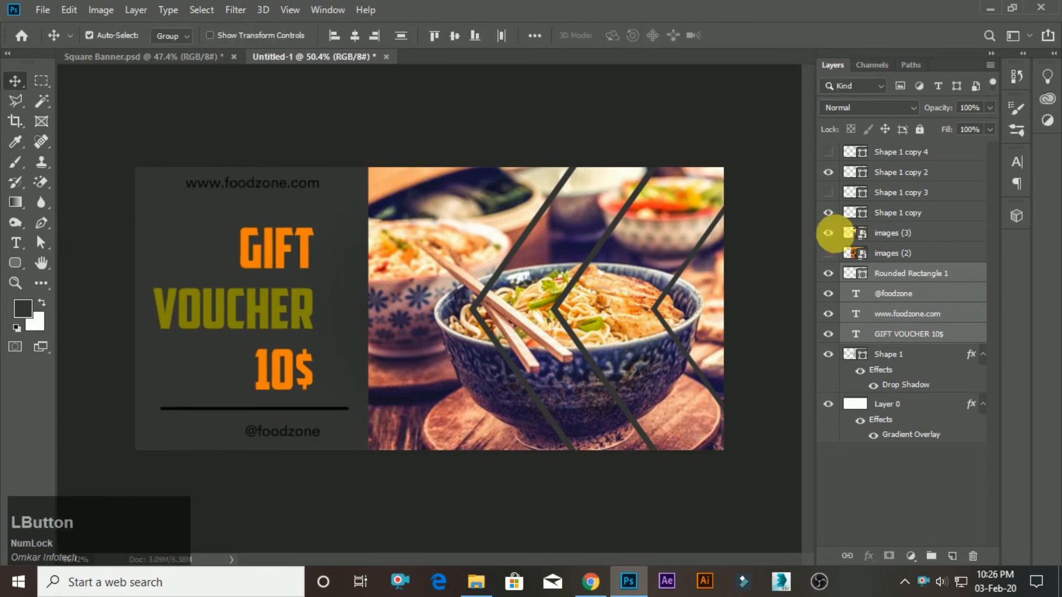
{"action": "left_click_drag", "start_coordinate": [919, 299], "coordinate": [904, 156]}
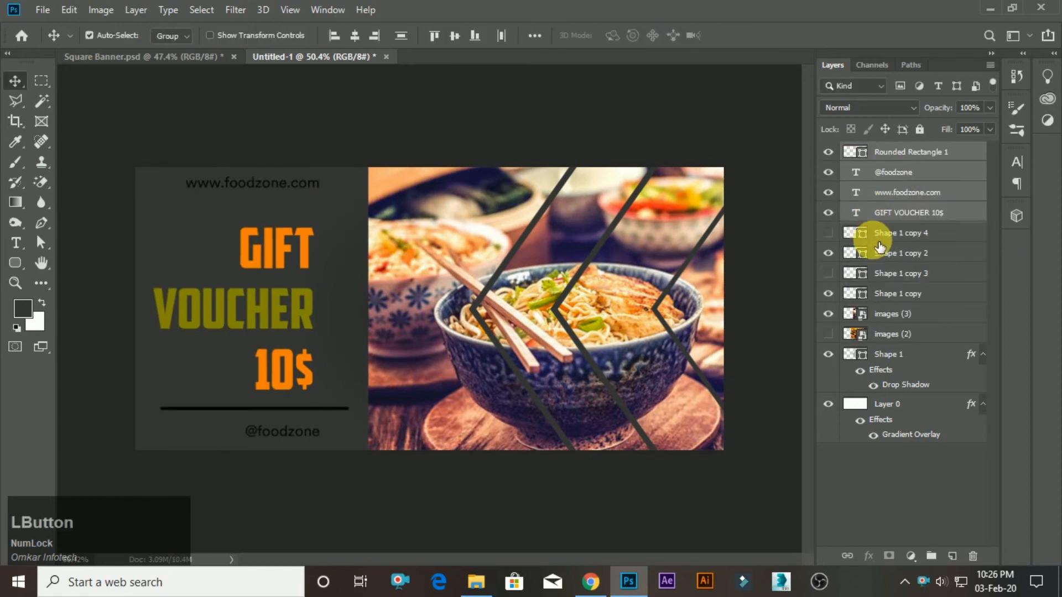
Delete the hidden layers Shape 1 copy 4 and Shape 1 copy 3.
{"action": "left_click", "coordinate": [895, 237]}
{"action": "key", "text": "Delete"}
{"action": "left_click", "coordinate": [897, 255]}
{"action": "key", "text": "Delete"}
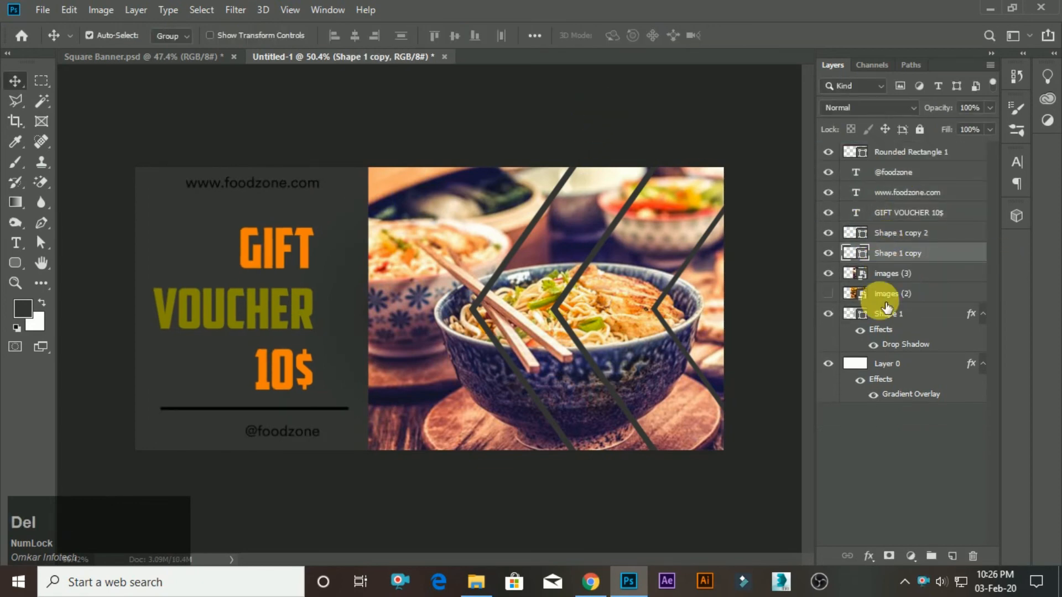
Clip the images (2) and images (3) layers to the Shape 1 chevron again with clipping masks.
{"action": "left_click", "coordinate": [901, 297]}
{"action": "left_click", "coordinate": [900, 304], "text": "alt"}
{"action": "scroll", "coordinate": [492, 322], "scroll_direction": "down", "scroll_amount": 3}
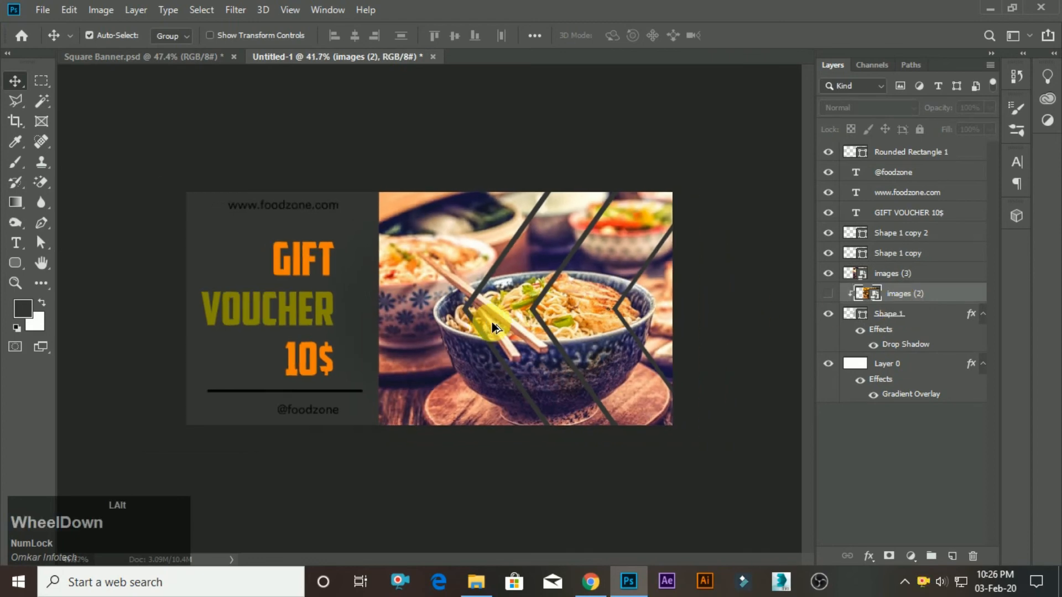
{"action": "scroll", "coordinate": [492, 322], "scroll_direction": "up", "scroll_amount": 3}
{"action": "left_click", "coordinate": [885, 275]}
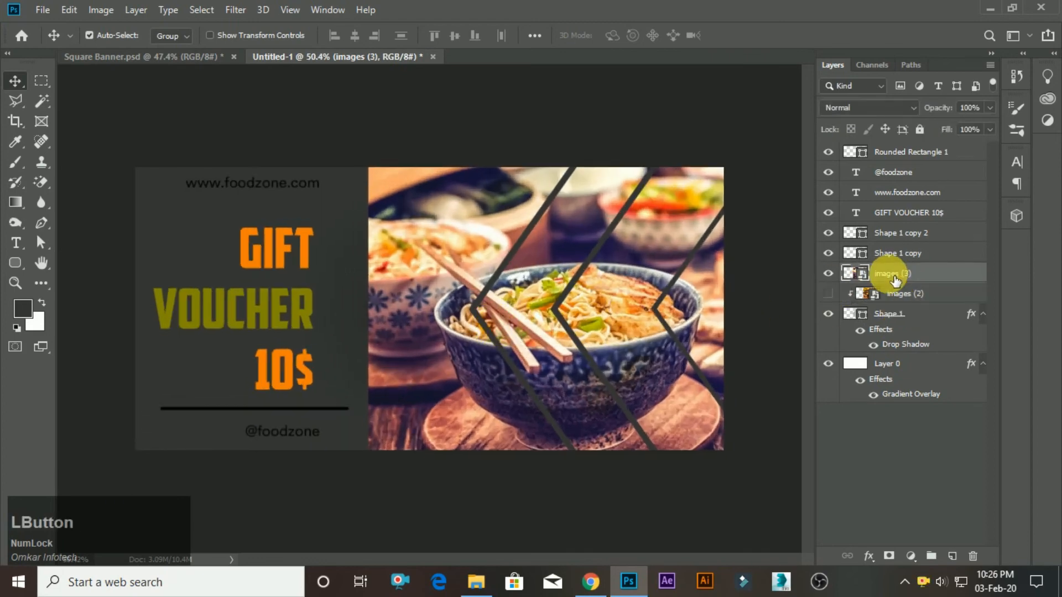
{"action": "left_click_drag", "start_coordinate": [890, 289], "coordinate": [605, 240]}
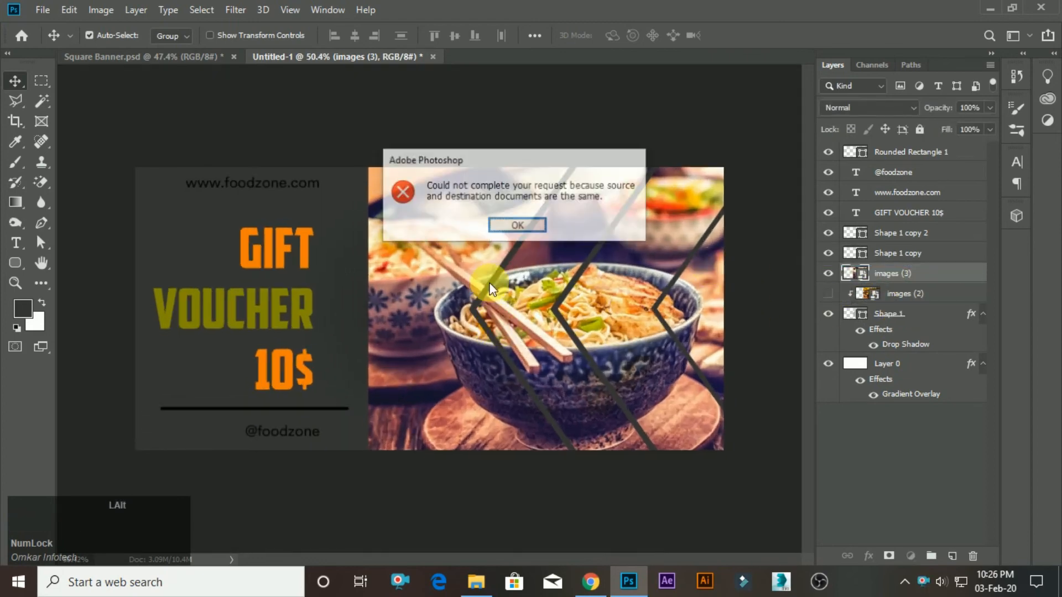
{"action": "left_click", "coordinate": [548, 232]}
{"action": "right_click", "coordinate": [910, 276]}
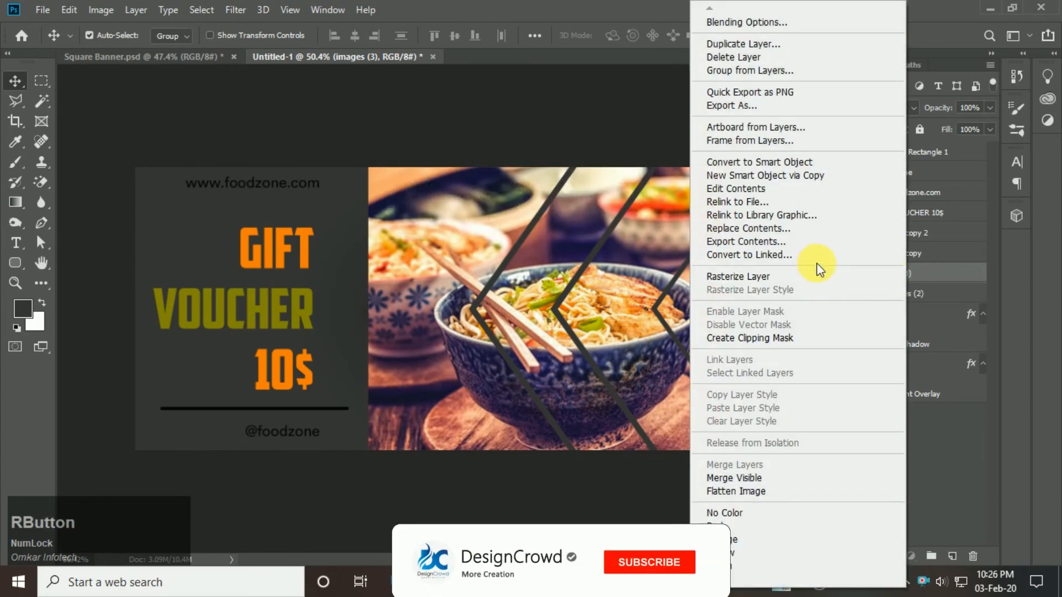
{"action": "left_click", "coordinate": [798, 331]}
{"action": "scroll", "coordinate": [237, 319], "scroll_direction": "up", "scroll_amount": 2}
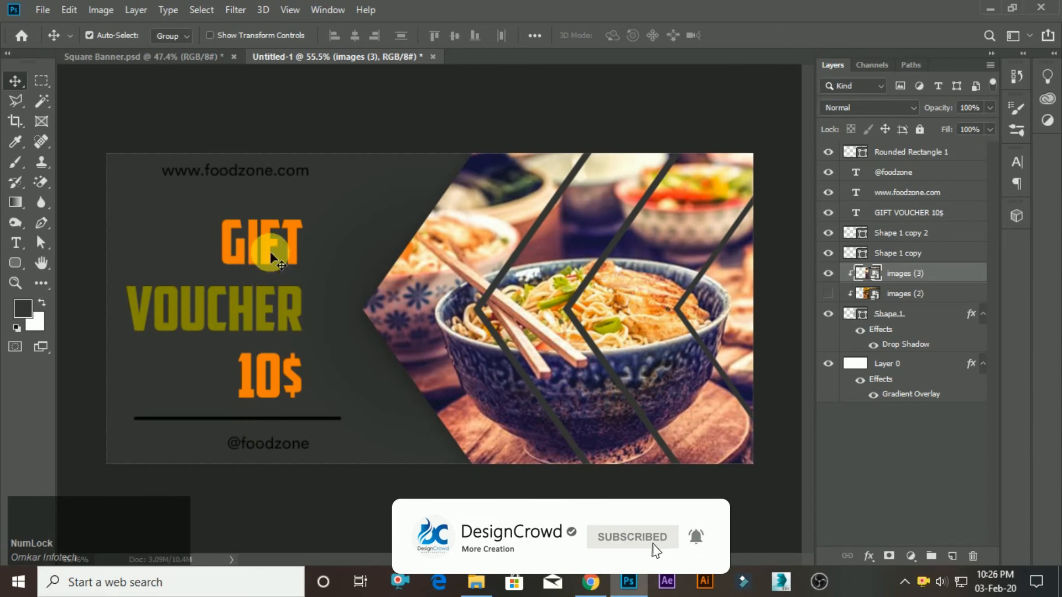
Left-align the GIFT VOUCHER 10$ text and move it back onto the dark area beside the chevron photo.
{"action": "left_click", "coordinate": [907, 212]}
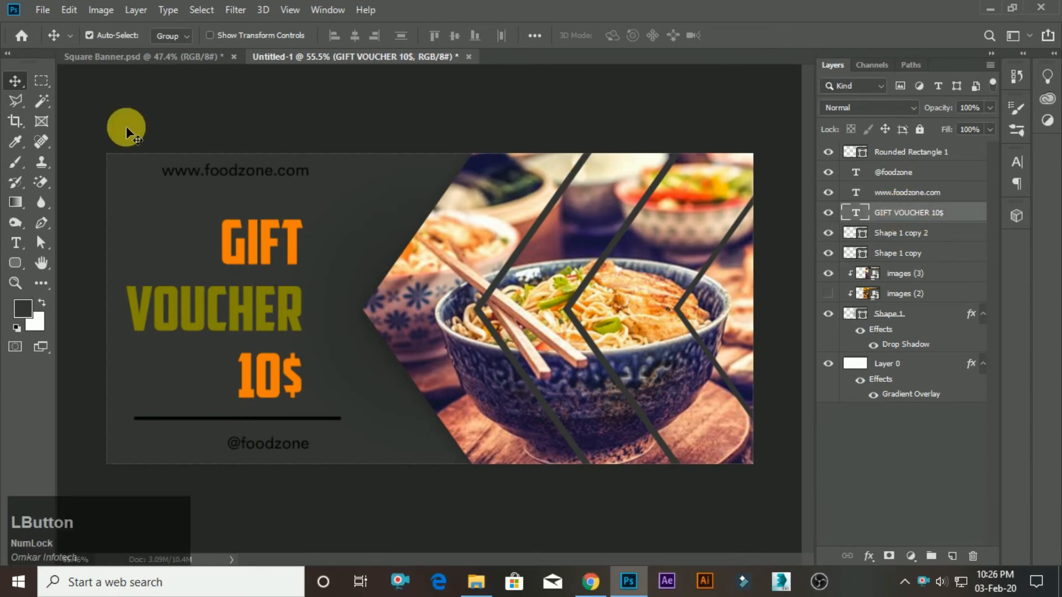
{"action": "left_click", "coordinate": [15, 243]}
{"action": "left_click", "coordinate": [550, 37]}
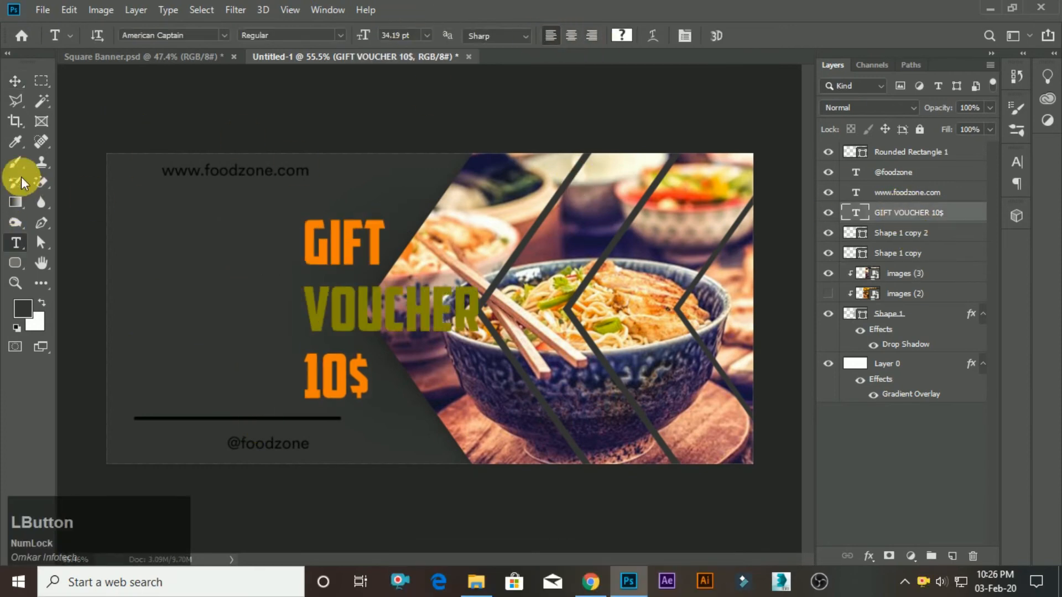
{"action": "key", "text": "v"}
{"action": "left_click_drag", "start_coordinate": [375, 330], "coordinate": [223, 333]}
Show the rulers and place a vertical guide just inside the banner's left edge.
{"action": "key", "text": "ctrl+r"}
{"action": "left_click", "coordinate": [67, 329]}
{"action": "left_click_drag", "start_coordinate": [67, 330], "coordinate": [142, 343]}
{"action": "scroll", "coordinate": [125, 294], "scroll_direction": "up", "scroll_amount": 1}
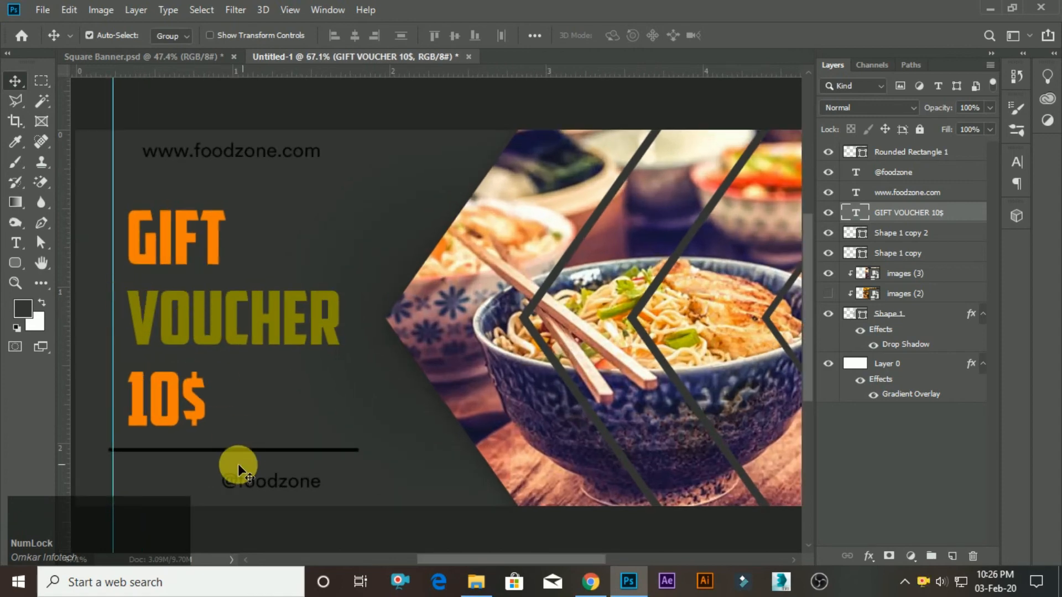
Move the divider line flush with the banner's left edge and align the GIFT VOUCHER 10$ text to the vertical guide.
{"action": "scroll", "coordinate": [235, 461], "scroll_direction": "down", "scroll_amount": 1}
{"action": "left_click_drag", "start_coordinate": [199, 427], "coordinate": [168, 424]}
{"action": "left_click_drag", "start_coordinate": [192, 384], "coordinate": [184, 382]}
{"action": "key", "text": "Left"}
{"action": "scroll", "coordinate": [351, 314], "scroll_direction": "down", "scroll_amount": 4}
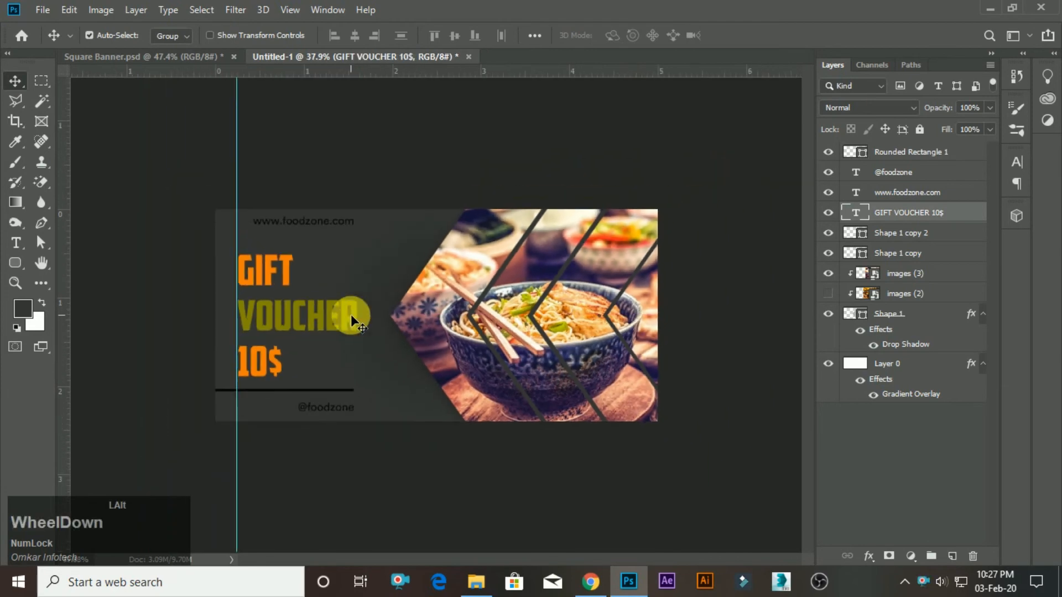
Edit Layer 0's gradient overlay and set the gradient's first colour stop to 111010.
{"action": "scroll", "coordinate": [351, 314], "scroll_direction": "up", "scroll_amount": 2}
{"action": "double_click", "coordinate": [922, 393]}
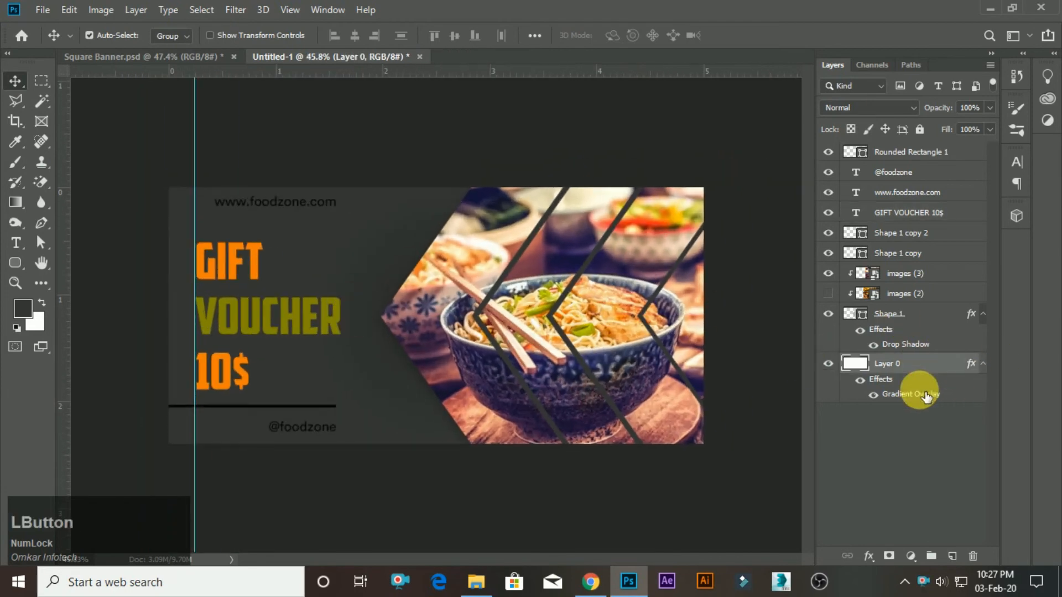
{"action": "left_click_drag", "start_coordinate": [659, 181], "coordinate": [735, 186]}
{"action": "left_click", "coordinate": [854, 278]}
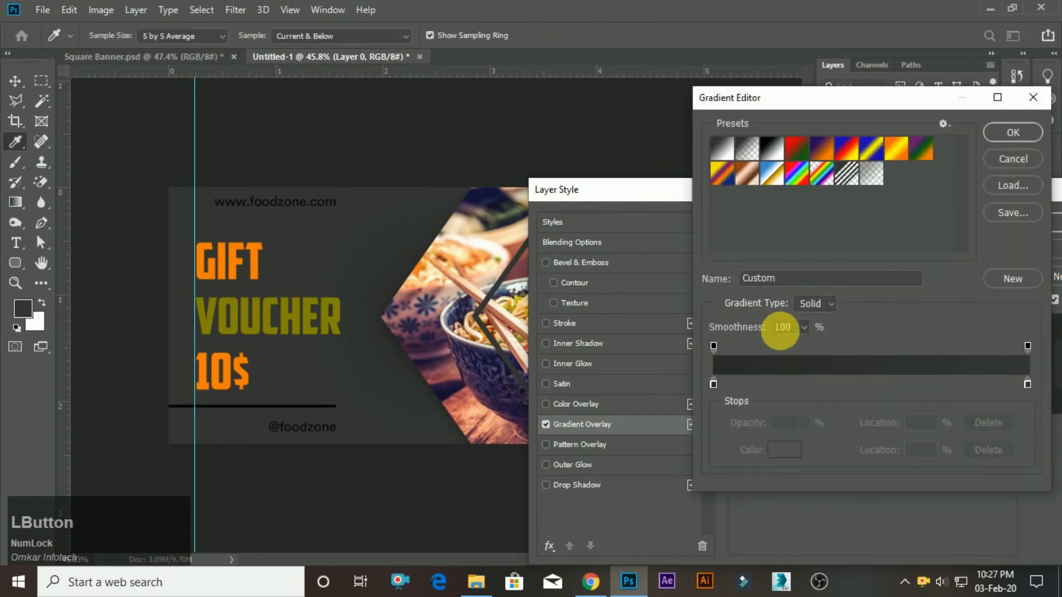
{"action": "left_click", "coordinate": [712, 384]}
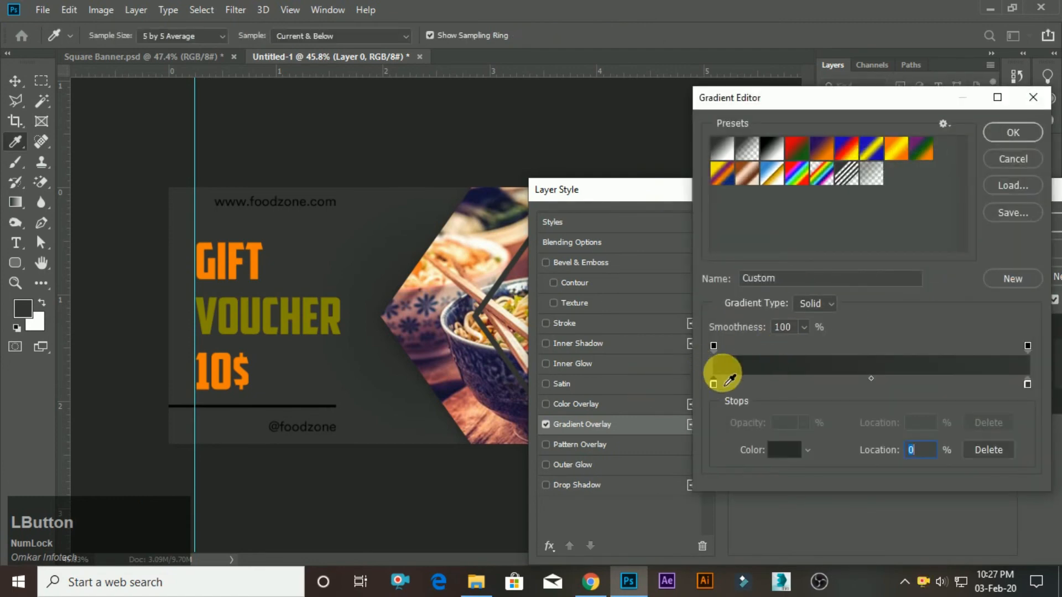
{"action": "double_click", "coordinate": [714, 383]}
{"action": "left_click_drag", "start_coordinate": [657, 470], "coordinate": [647, 485]}
{"action": "left_click", "coordinate": [988, 294]}
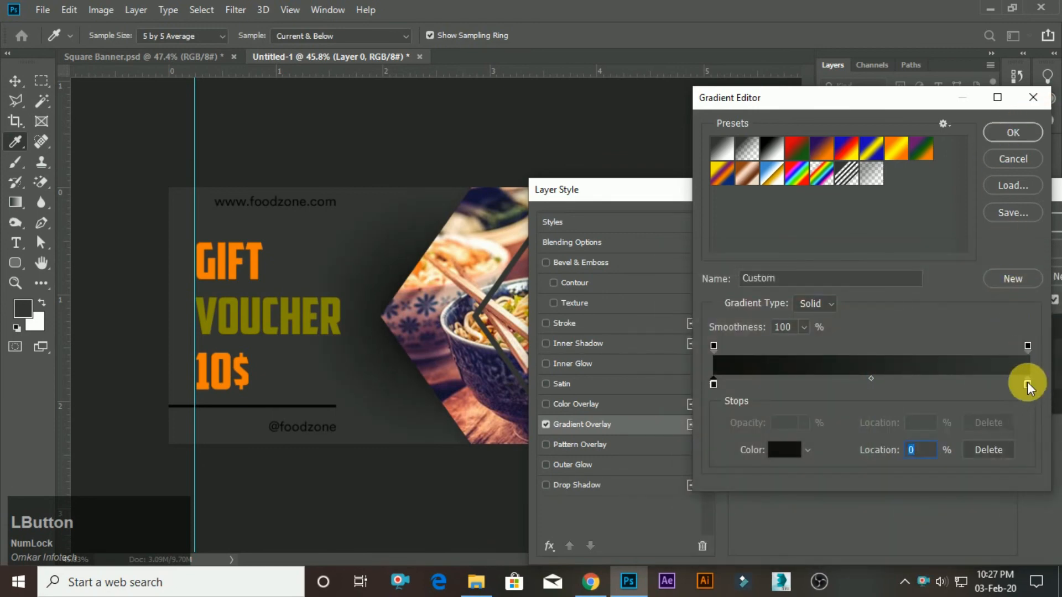
Darken the gradient's end colour stop at 100% to near-black and apply the gradient overlay to Layer 0.
{"action": "double_click", "coordinate": [1027, 383]}
{"action": "mouse_move", "coordinate": [653, 487]}
{"action": "left_mouse_down"}
{"action": "mouse_move", "coordinate": [635, 490]}
{"action": "mouse_move", "coordinate": [663, 491]}
{"action": "left_mouse_up"}
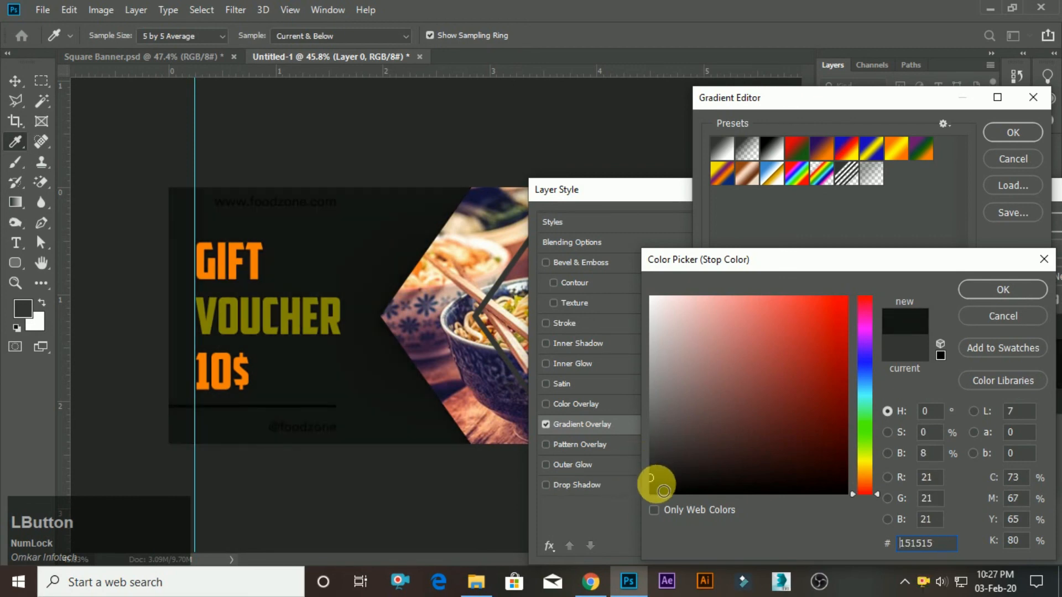
{"action": "left_click", "coordinate": [653, 473]}
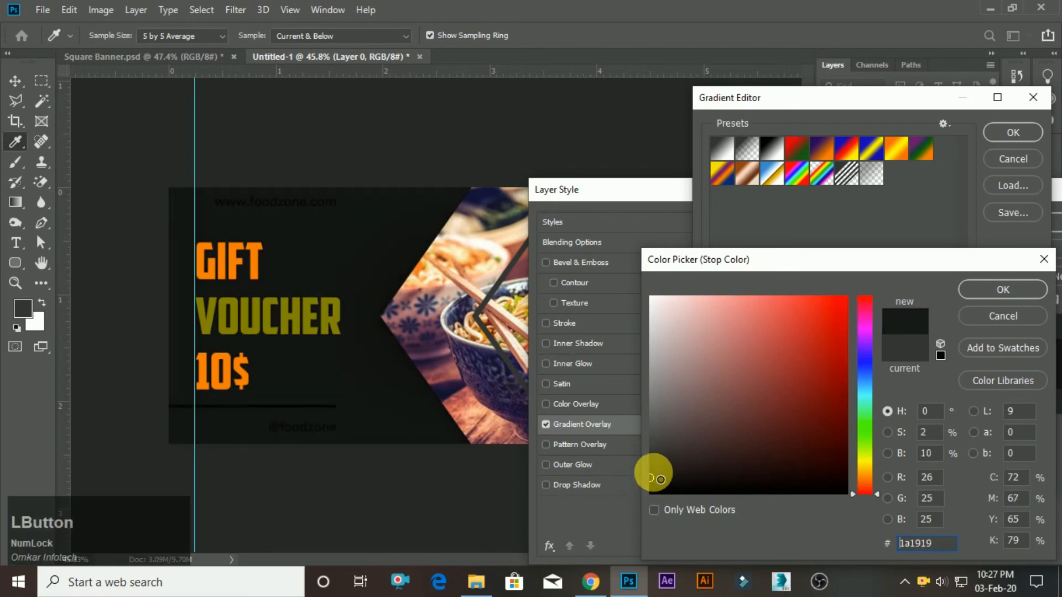
{"action": "left_click_drag", "start_coordinate": [652, 476], "coordinate": [657, 471]}
{"action": "left_click", "coordinate": [1001, 318]}
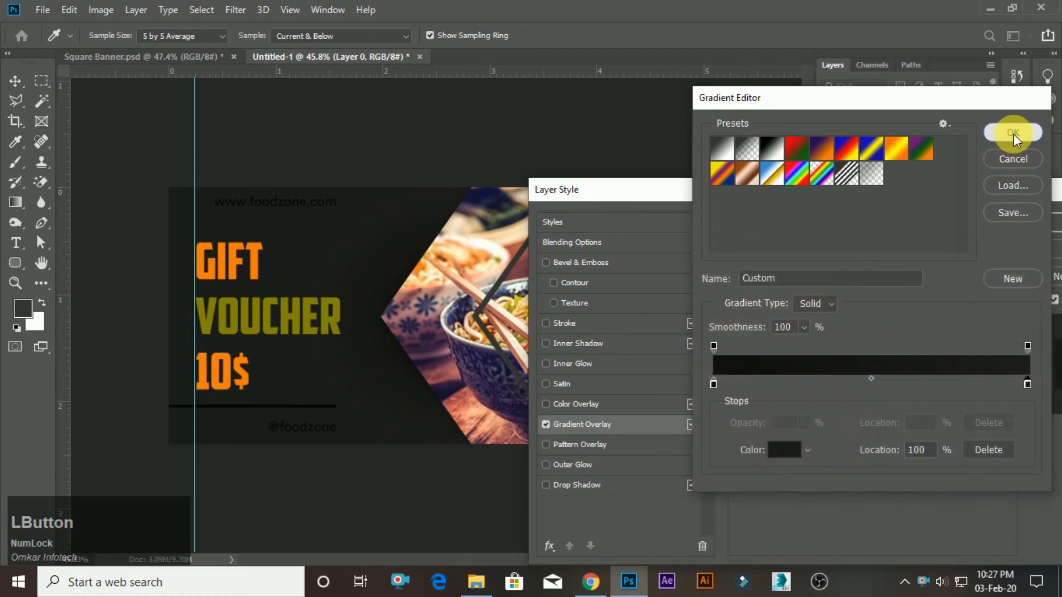
{"action": "left_click", "coordinate": [1013, 133]}
{"action": "left_click", "coordinate": [1040, 225]}
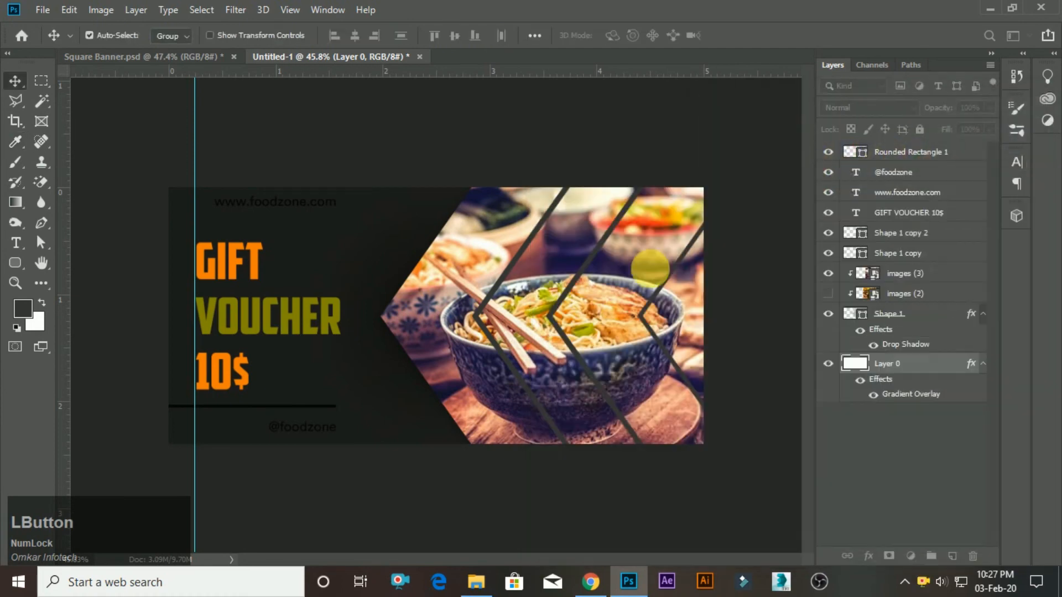
Change the fill colour of the Rounded Rectangle 1 divider line to white, ffffff.
{"action": "double_click", "coordinate": [864, 152]}
{"action": "left_click_drag", "start_coordinate": [688, 376], "coordinate": [625, 264]}
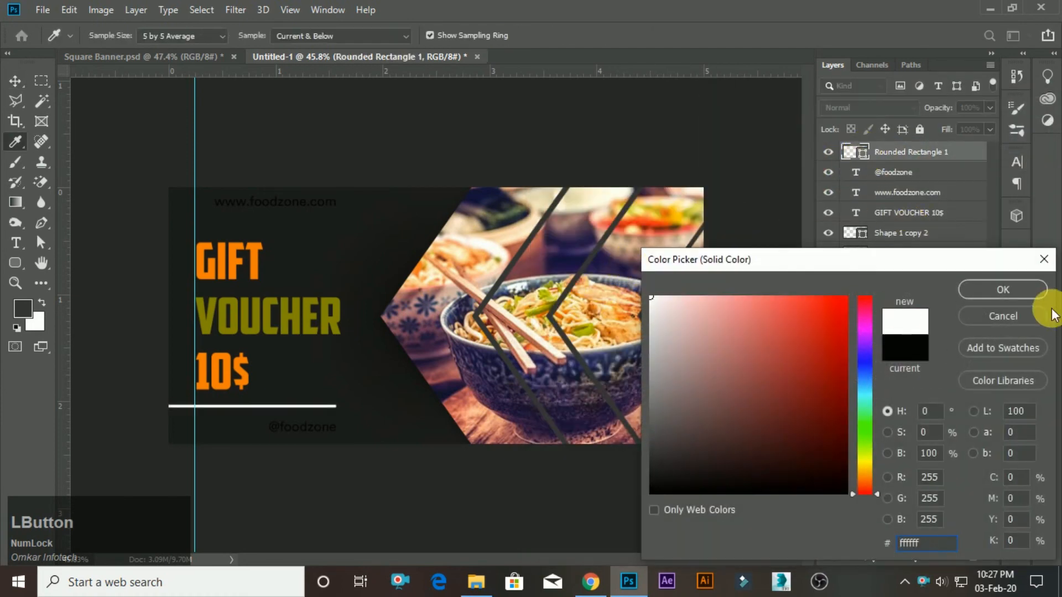
{"action": "left_click", "coordinate": [1004, 298]}
{"action": "left_click", "coordinate": [931, 193]}
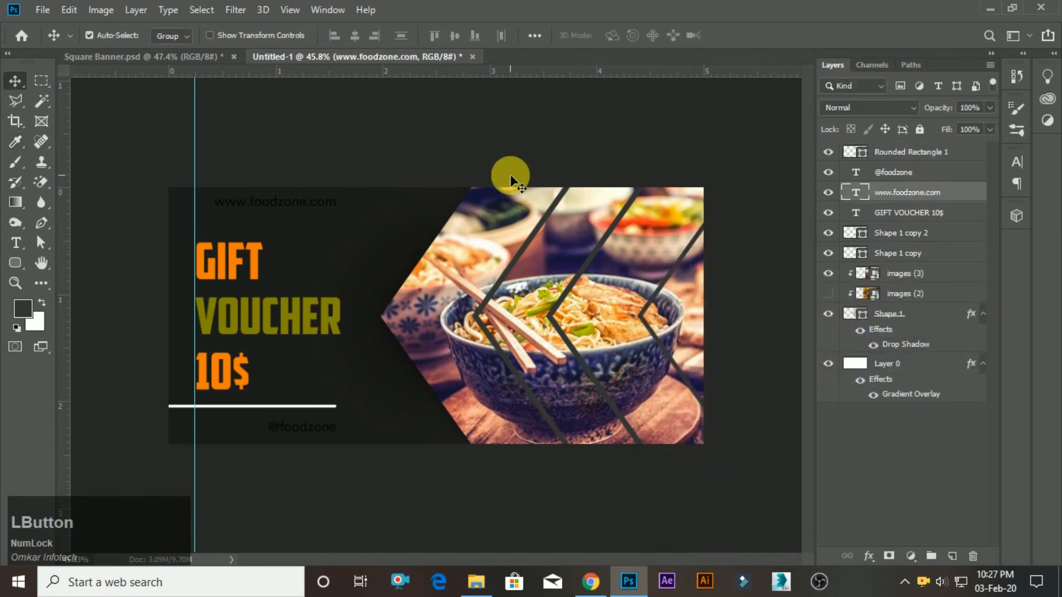
{"action": "key", "text": "t"}
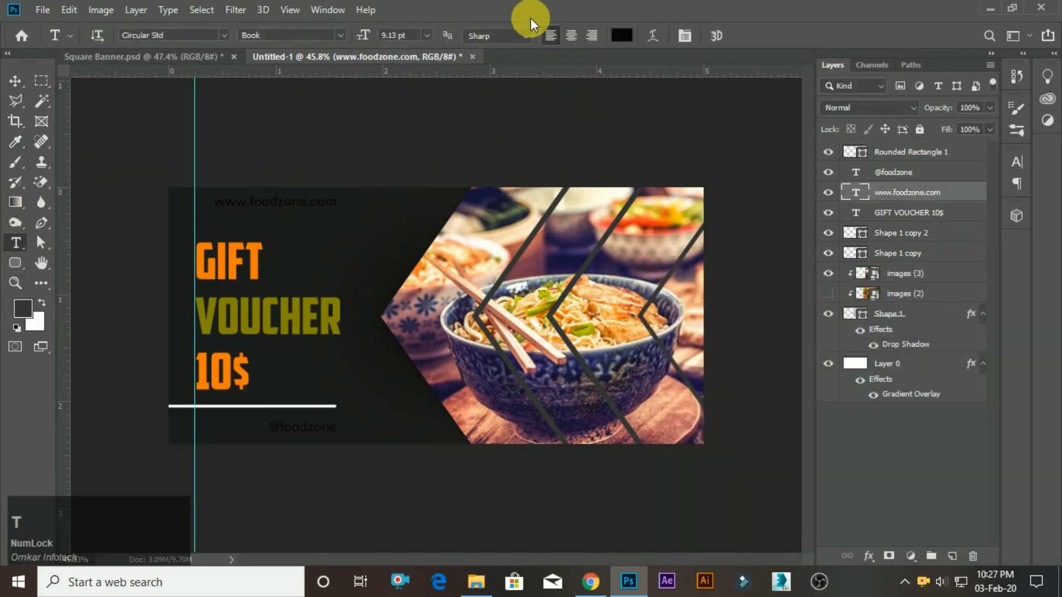
{"action": "left_click", "coordinate": [626, 43]}
{"action": "left_click_drag", "start_coordinate": [659, 320], "coordinate": [636, 280]}
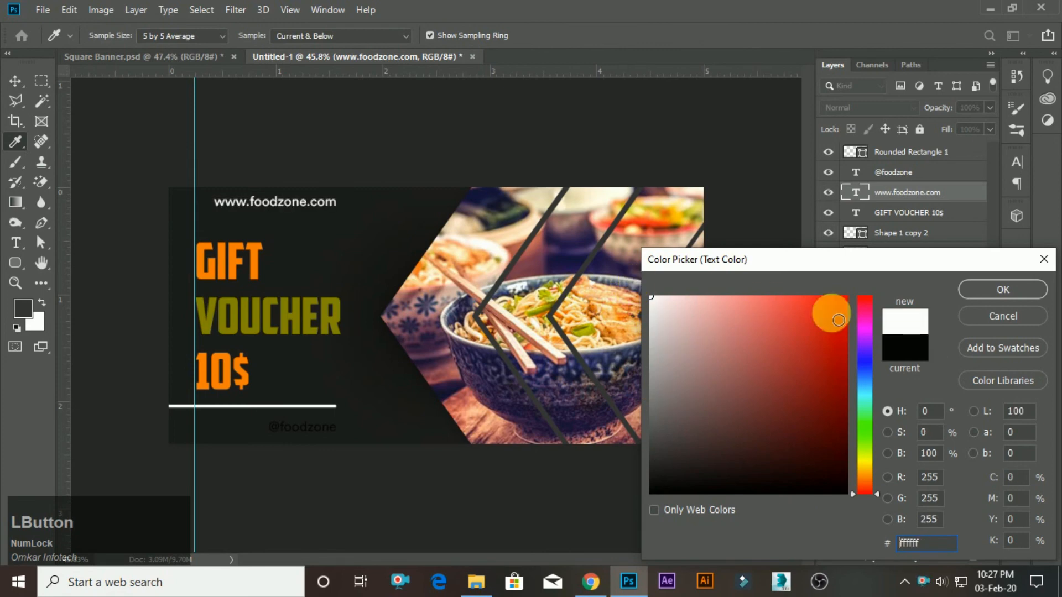
{"action": "left_click", "coordinate": [992, 298]}
{"action": "key", "text": "v"}
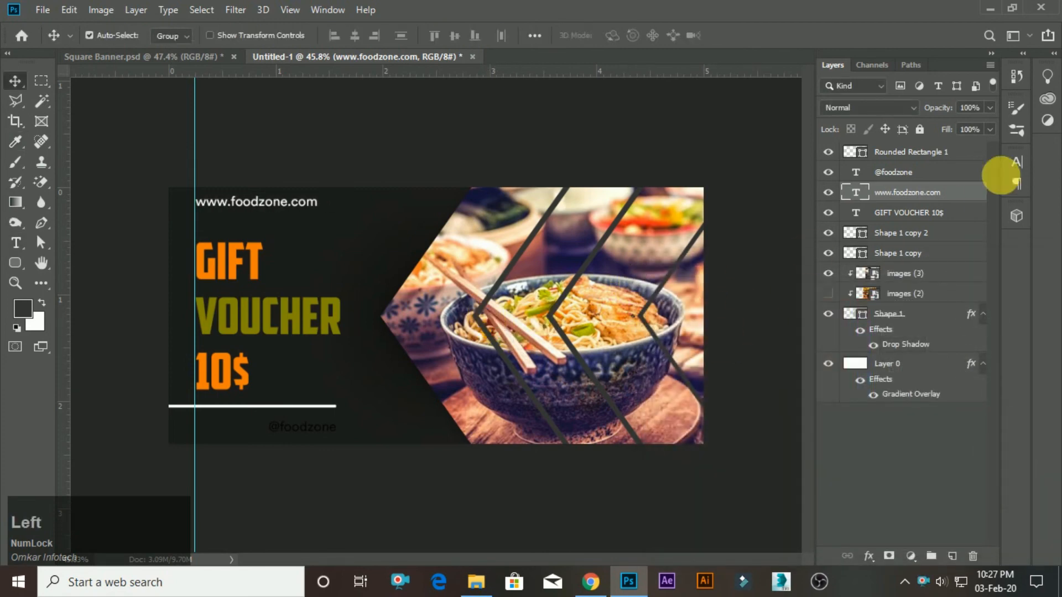
{"action": "left_click", "coordinate": [885, 172]}
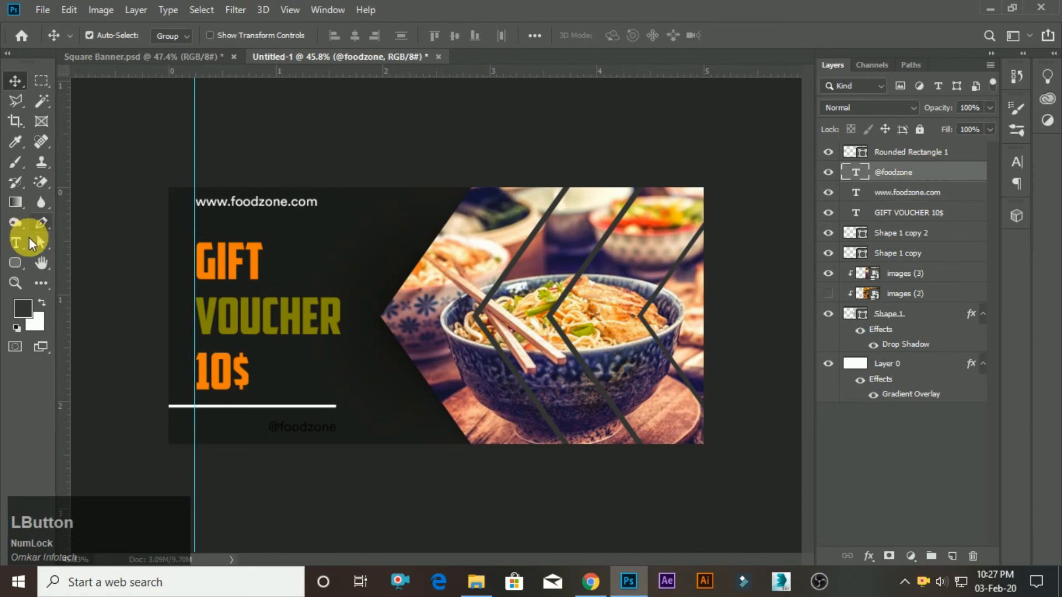
{"action": "left_click", "coordinate": [30, 243]}
{"action": "left_click", "coordinate": [631, 37]}
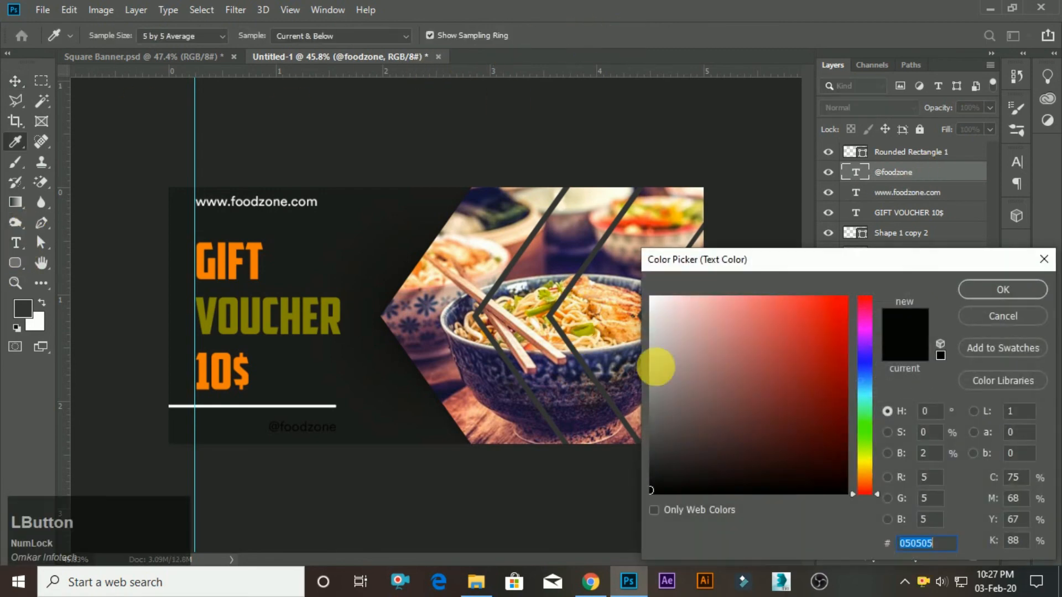
{"action": "left_click", "coordinate": [640, 268]}
{"action": "left_click", "coordinate": [1003, 293]}
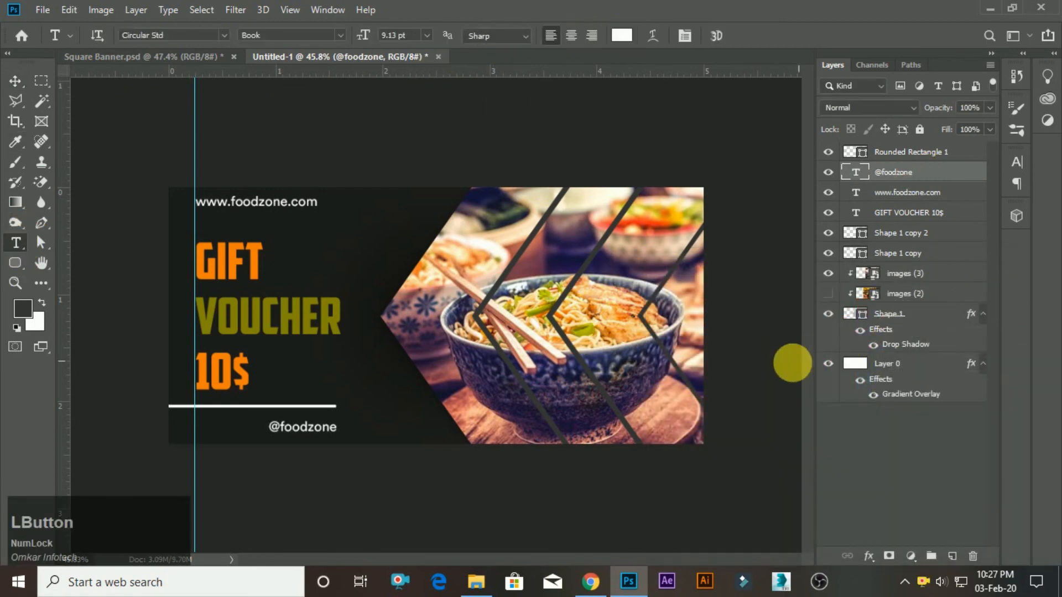
{"action": "key", "text": "Left"}
{"action": "key", "text": "v"}
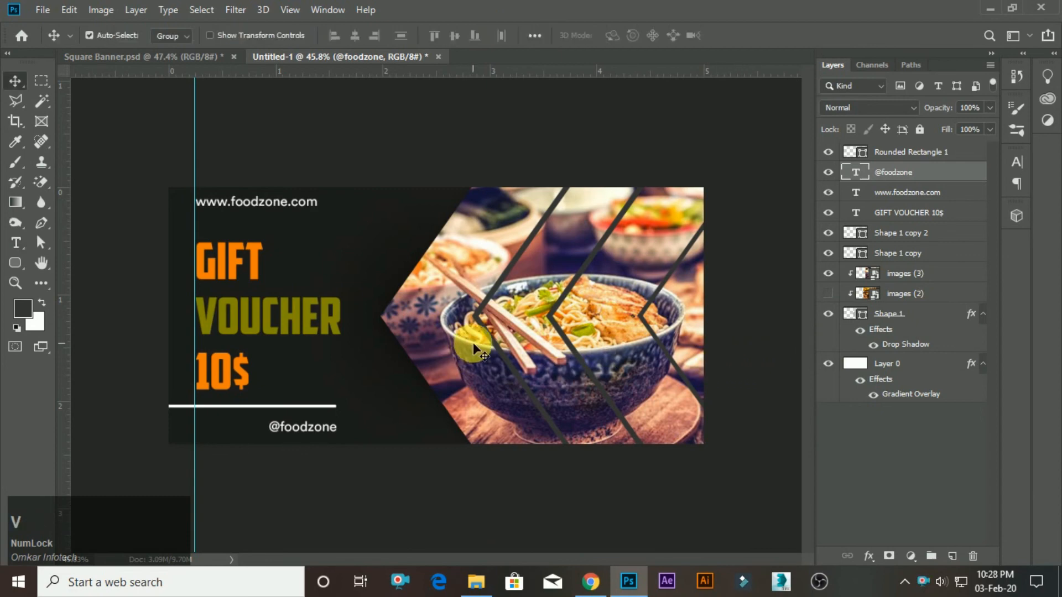
{"action": "key", "text": "Left"}
{"action": "key", "text": "Left"}
{"action": "key", "text": "Left"}
{"action": "key", "text": "Left"}
{"action": "key", "text": "Left"}
{"action": "key", "text": "Left"}
{"action": "key", "text": "Left"}
{"action": "key", "text": "Left"}
{"action": "key", "text": "Left"}
{"action": "key", "text": "Left"}
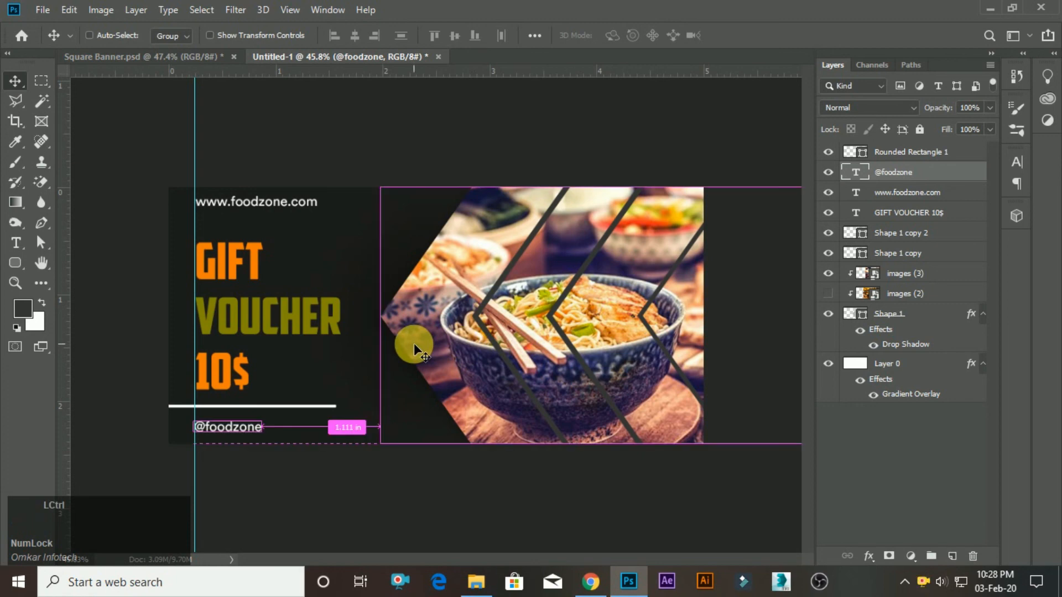
Hide the guides and rulers to view the banner without layout aids.
{"action": "key", "text": "ctrl+h"}
{"action": "key", "text": "ctrl+r"}
{"action": "scroll", "coordinate": [704, 301], "scroll_direction": "down", "scroll_amount": 5}
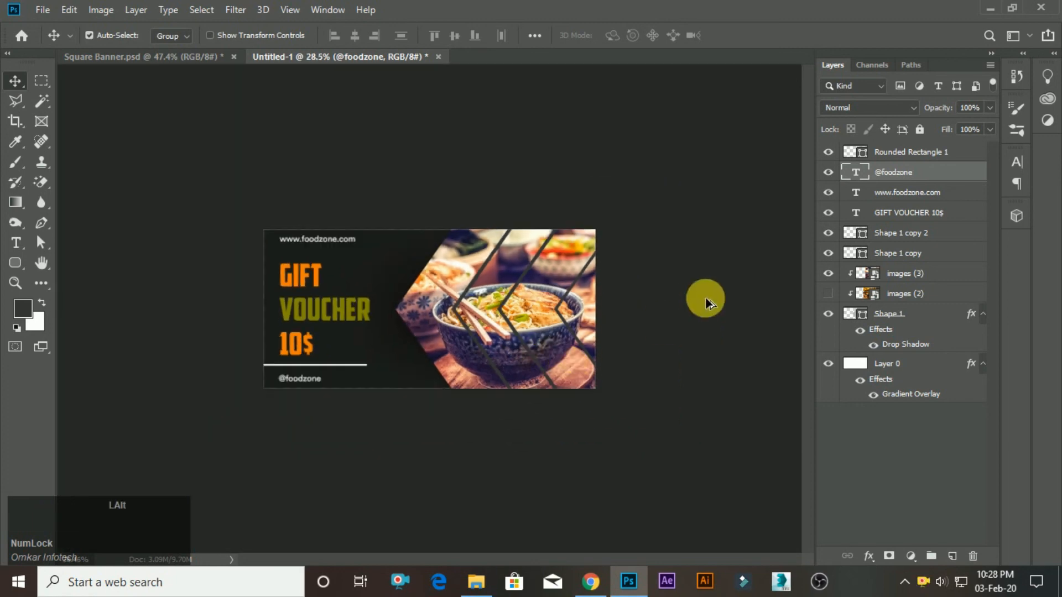
{"action": "scroll", "coordinate": [532, 308], "scroll_direction": "up", "scroll_amount": 7}
Sample the banner's near-black background colour and apply it as the stroke colour of the Shape 1 copy chevron.
{"action": "left_click", "coordinate": [508, 264]}
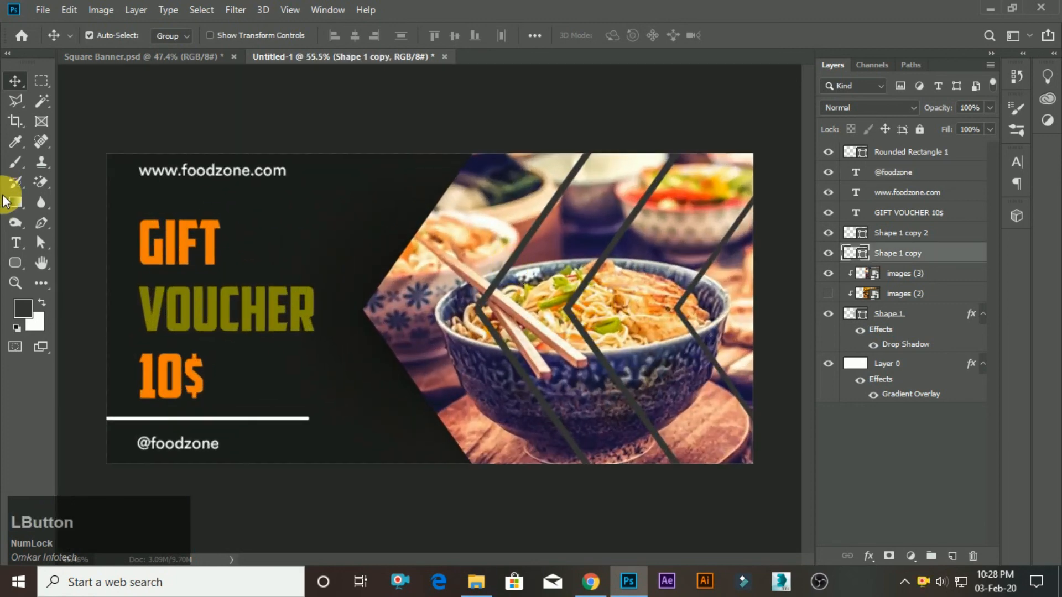
{"action": "left_click", "coordinate": [16, 141]}
{"action": "left_click", "coordinate": [327, 230]}
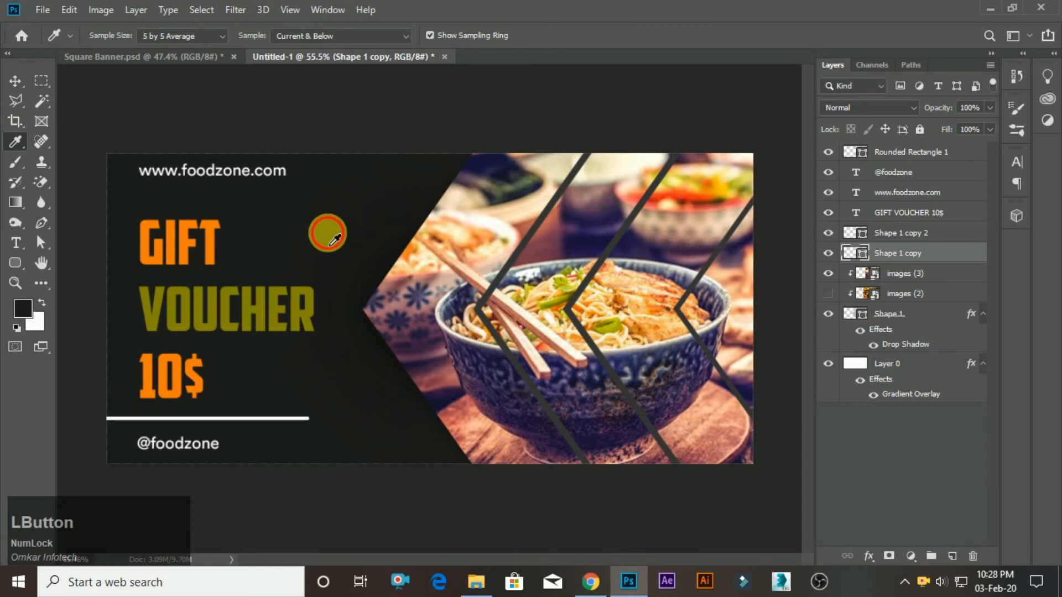
{"action": "left_click", "coordinate": [15, 81]}
{"action": "left_click", "coordinate": [15, 264]}
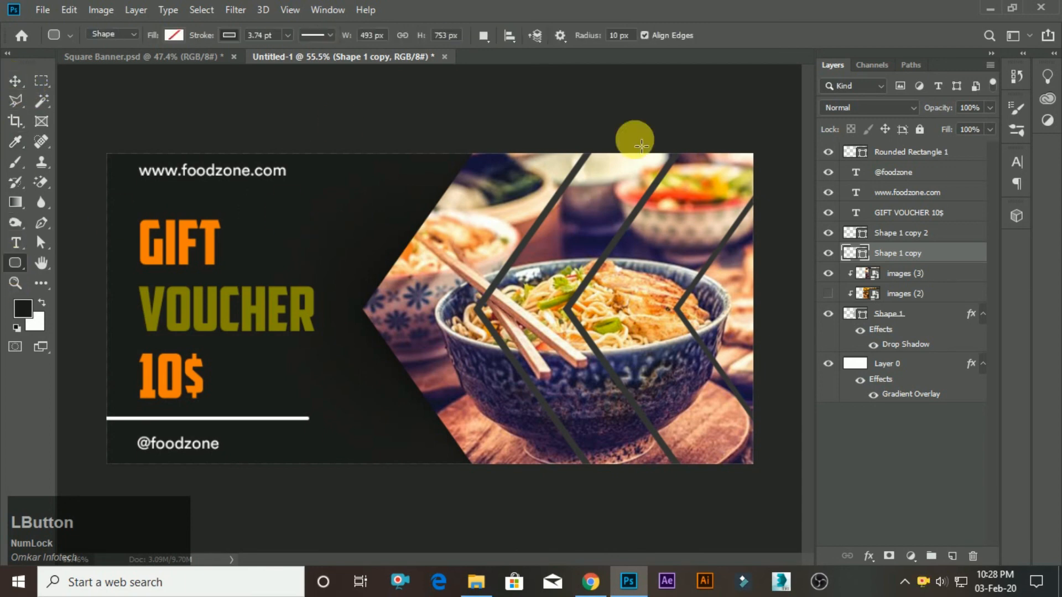
{"action": "left_click", "coordinate": [226, 35]}
{"action": "left_click", "coordinate": [154, 117]}
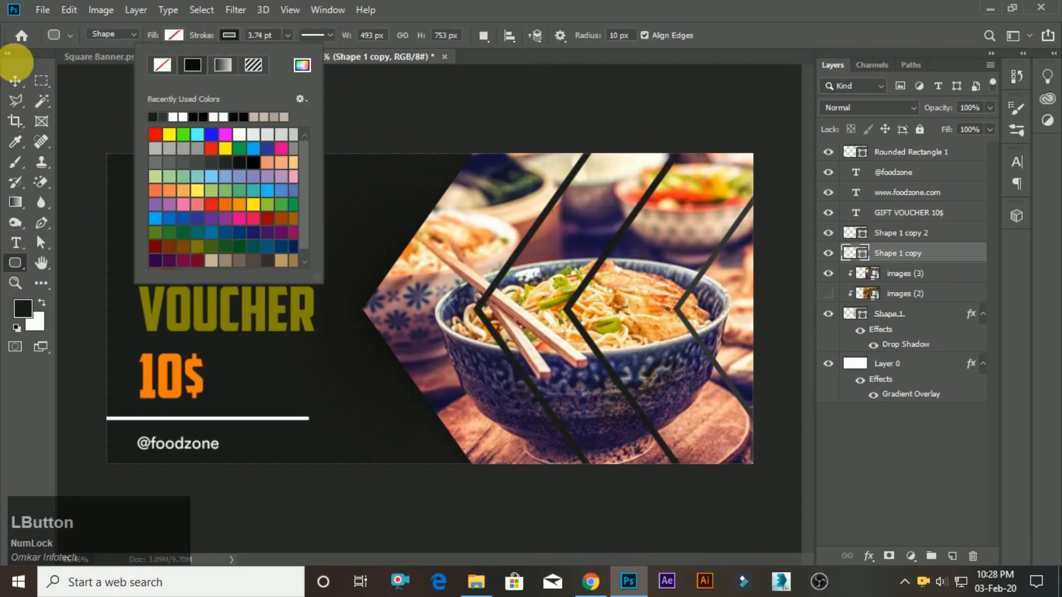
{"action": "left_click", "coordinate": [15, 81]}
Set the stroke colour of the Shape 1 copy 2 chevron to the same sampled near-black.
{"action": "left_click", "coordinate": [908, 232]}
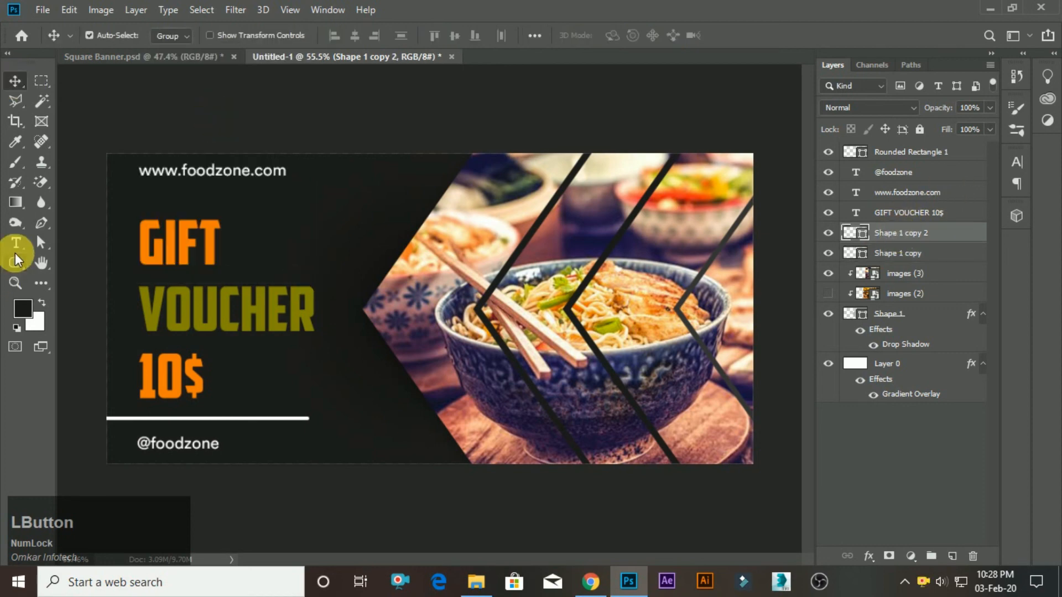
{"action": "left_click", "coordinate": [15, 243]}
{"action": "left_click", "coordinate": [15, 263]}
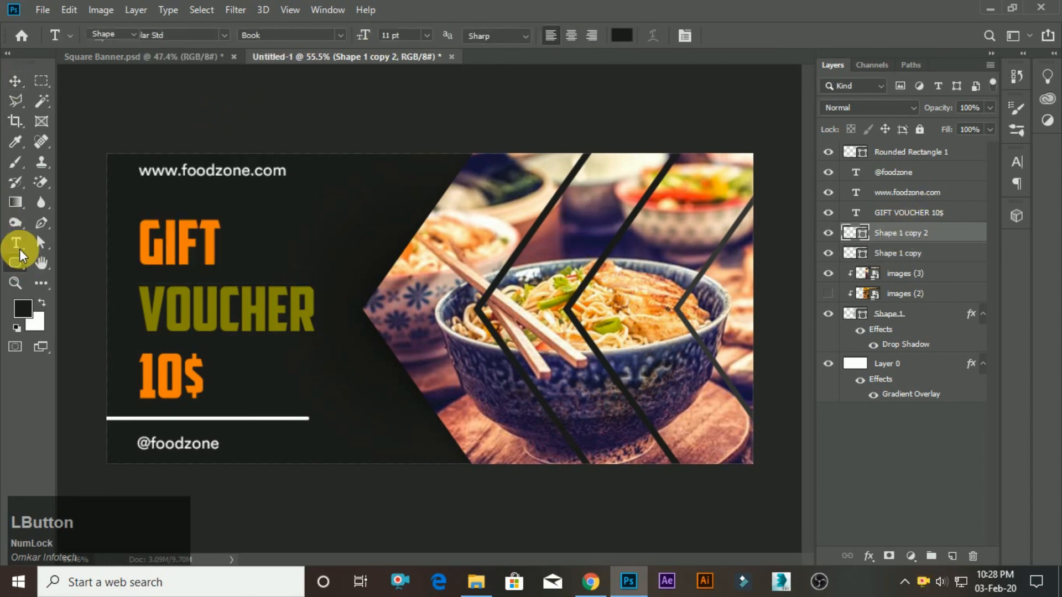
{"action": "left_click", "coordinate": [174, 35]}
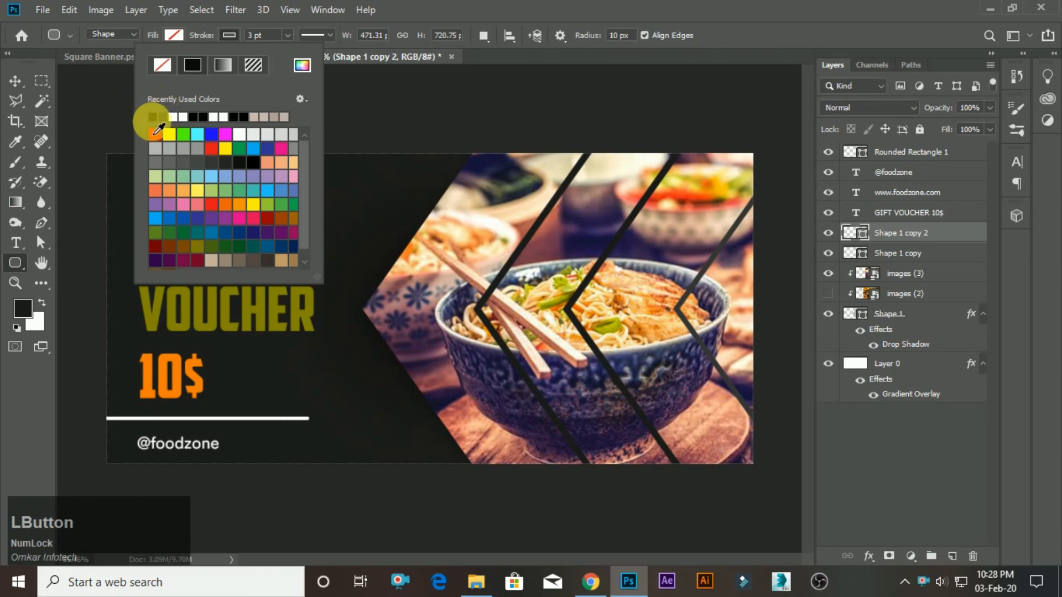
{"action": "left_click", "coordinate": [153, 117]}
{"action": "left_click", "coordinate": [15, 80]}
{"action": "scroll", "coordinate": [394, 324], "scroll_direction": "down", "scroll_amount": 2}
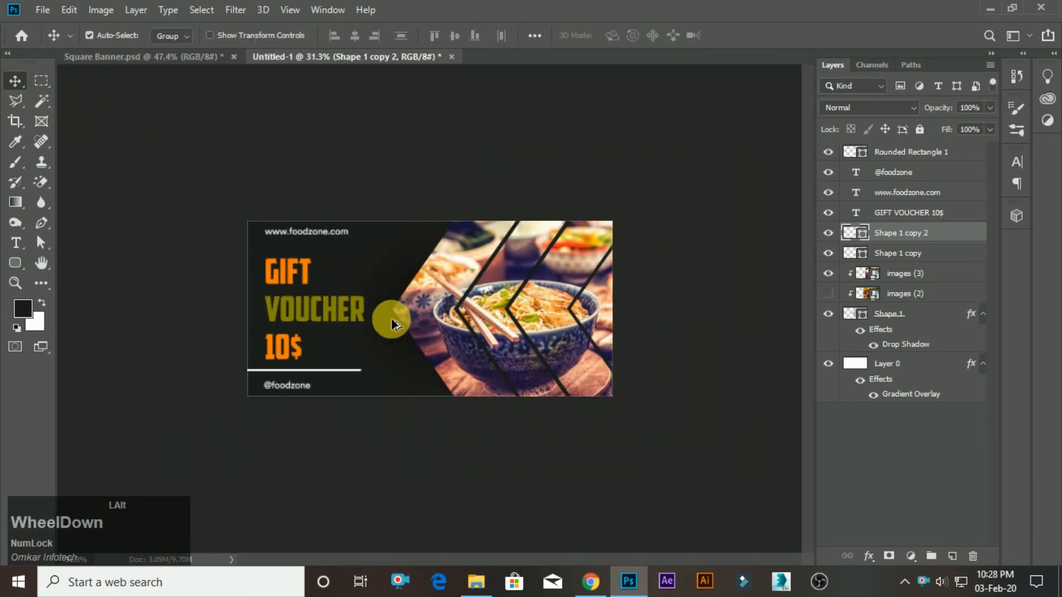
{"action": "scroll", "coordinate": [667, 271], "scroll_direction": "up", "scroll_amount": 1}
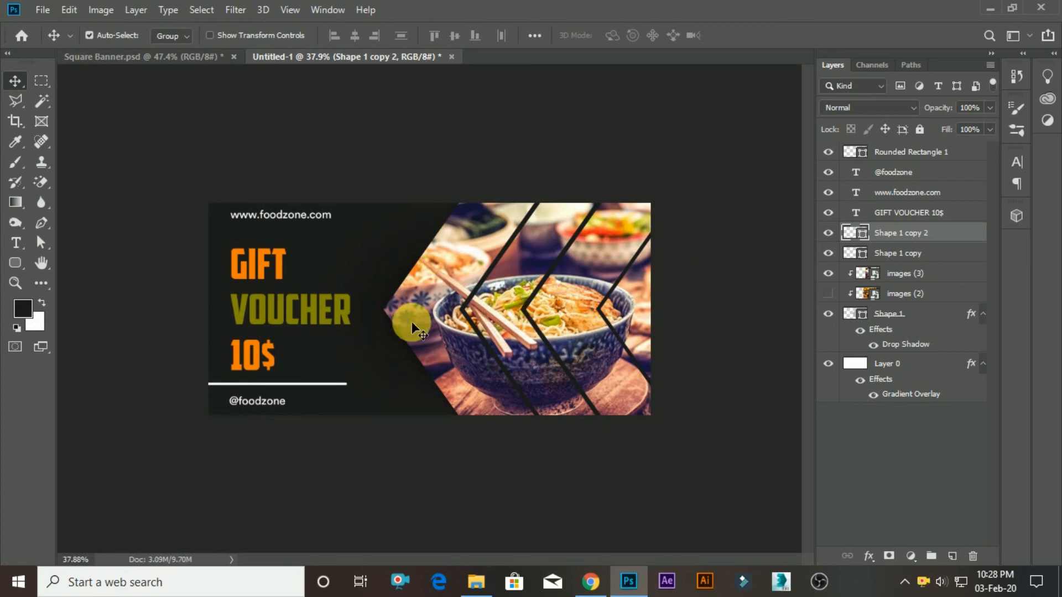
Edit the heading's price line so the dollar sign comes first, reading $10, and commit the text.
{"action": "key", "text": "alt"}
{"action": "scroll", "coordinate": [155, 335], "scroll_direction": "up", "scroll_amount": 2}
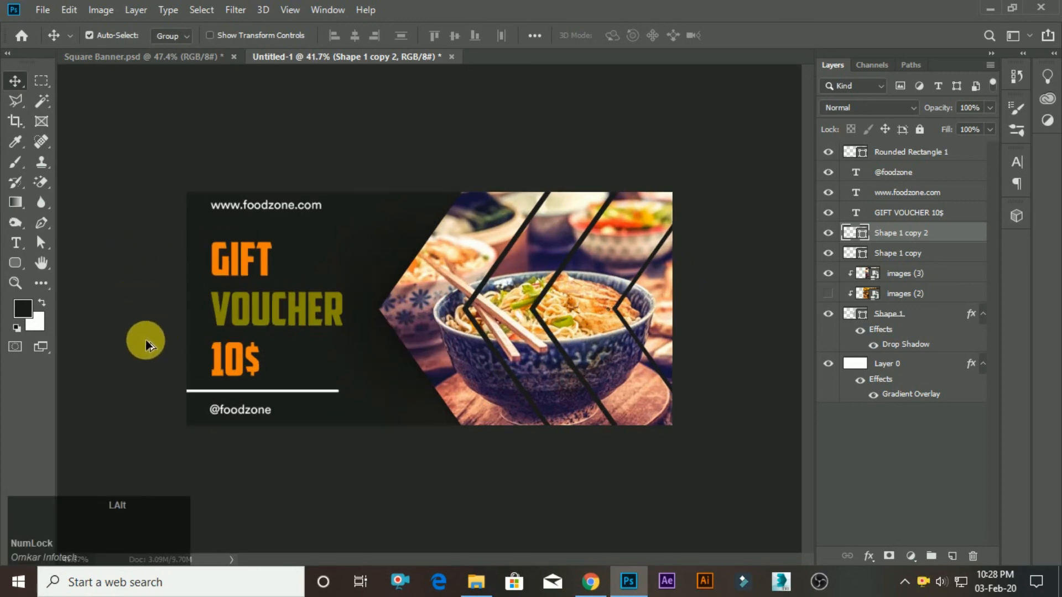
{"action": "left_click", "coordinate": [15, 243]}
{"action": "left_click", "coordinate": [228, 369]}
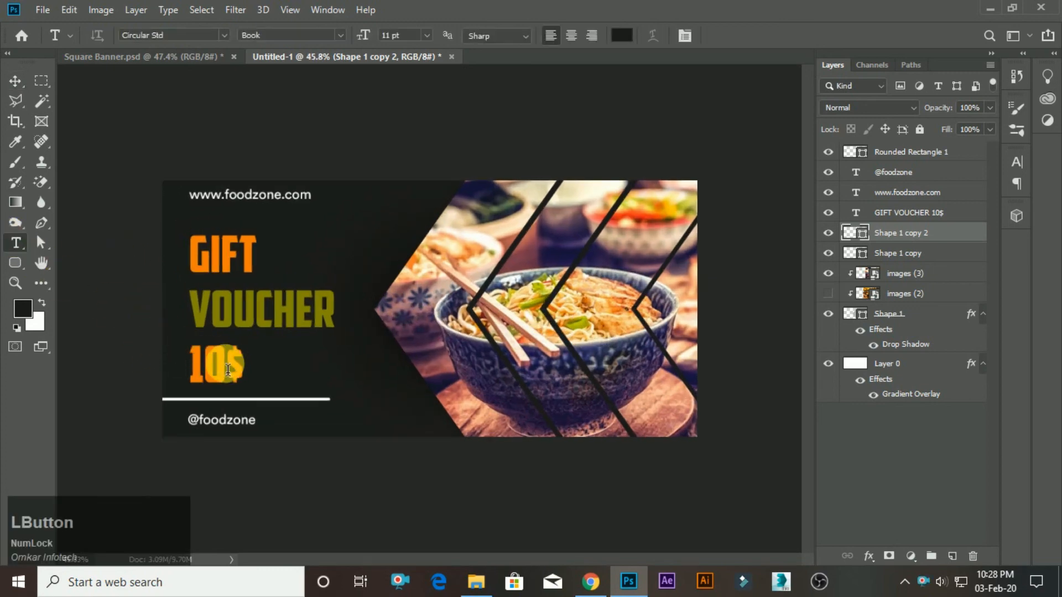
{"action": "left_click", "coordinate": [240, 374]}
{"action": "key", "text": "BackSpace"}
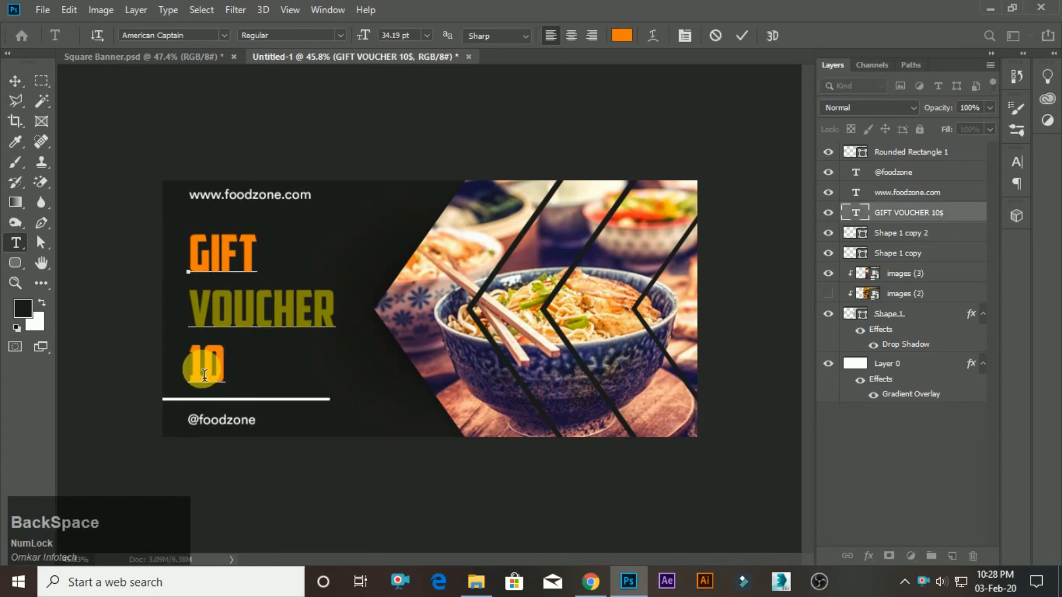
{"action": "left_click", "coordinate": [200, 376]}
{"action": "type", "text": "$"}
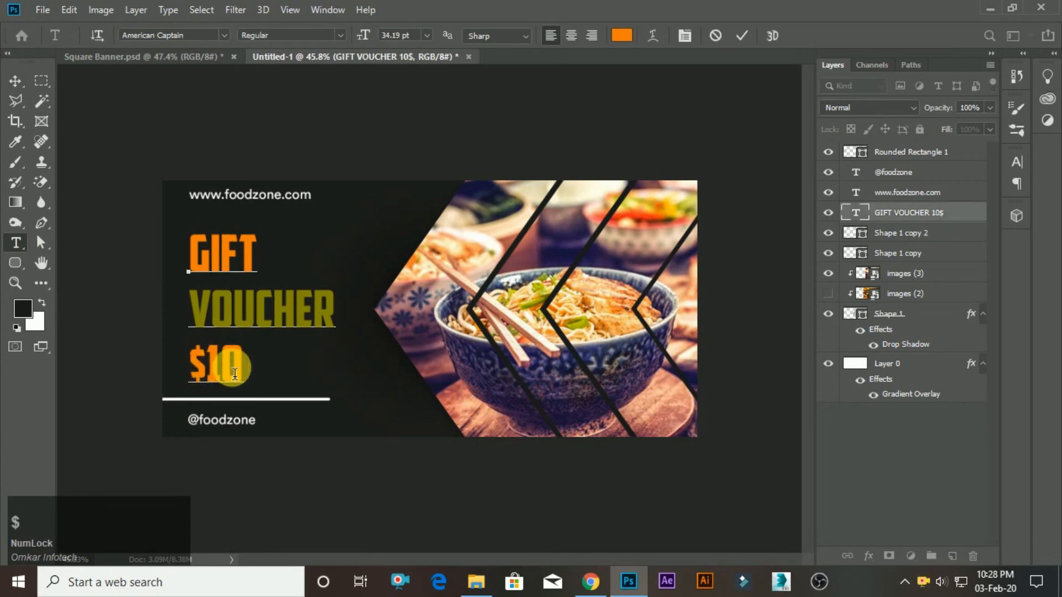
{"action": "key", "text": "KP_Enter"}
{"action": "key", "text": "v"}
{"action": "scroll", "coordinate": [543, 296], "scroll_direction": "down", "scroll_amount": 1}
{"action": "scroll", "coordinate": [543, 296], "scroll_direction": "up", "scroll_amount": 1}
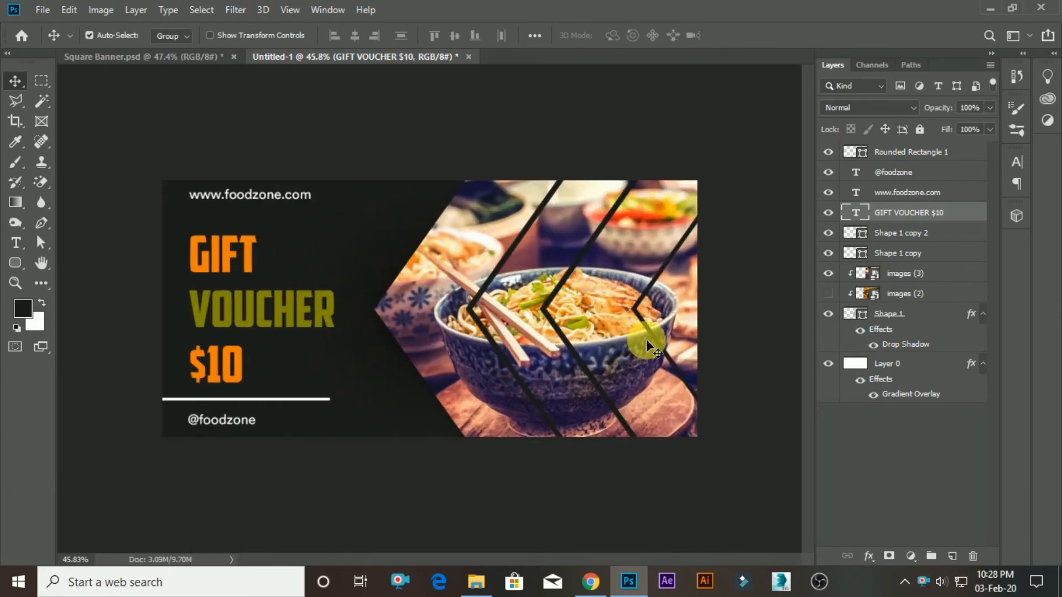
Save the document as a Photoshop file named Back Sqare banner in the Square Food Banner folder.
{"action": "key", "text": "ctrl+s"}
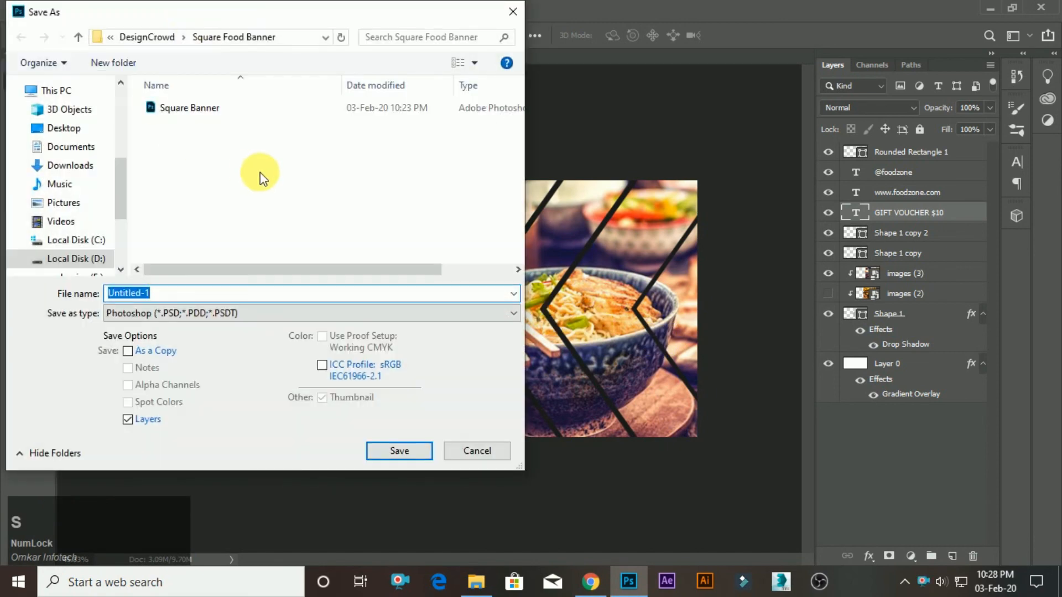
{"action": "type", "text": "S"}
{"action": "key", "text": "BackSpace"}
{"action": "type", "text": "Back Sqare banner"}
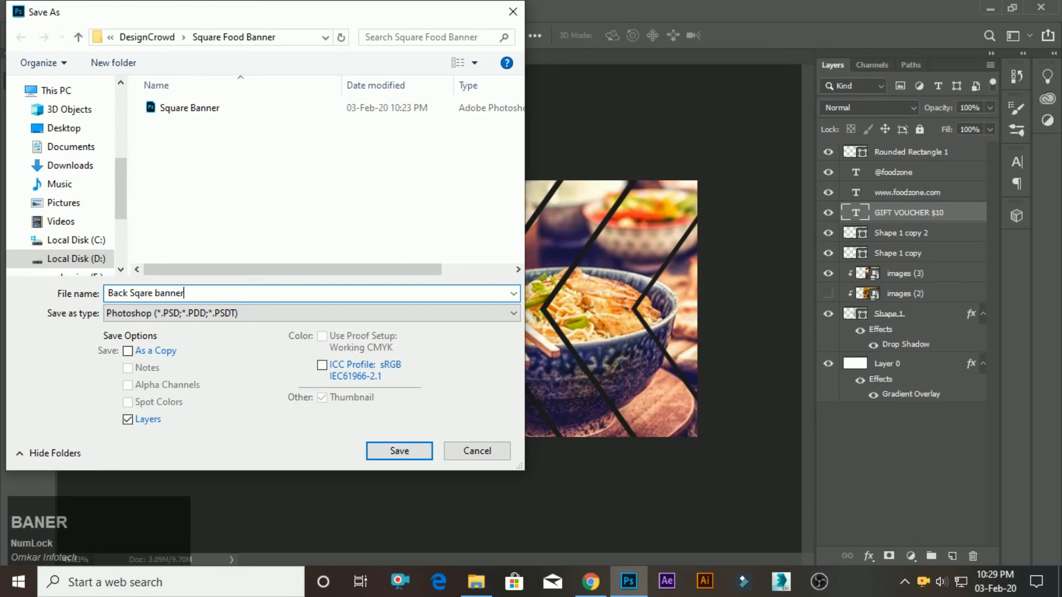
{"action": "key", "text": "Tab"}
{"action": "key", "text": "KP_Enter"}
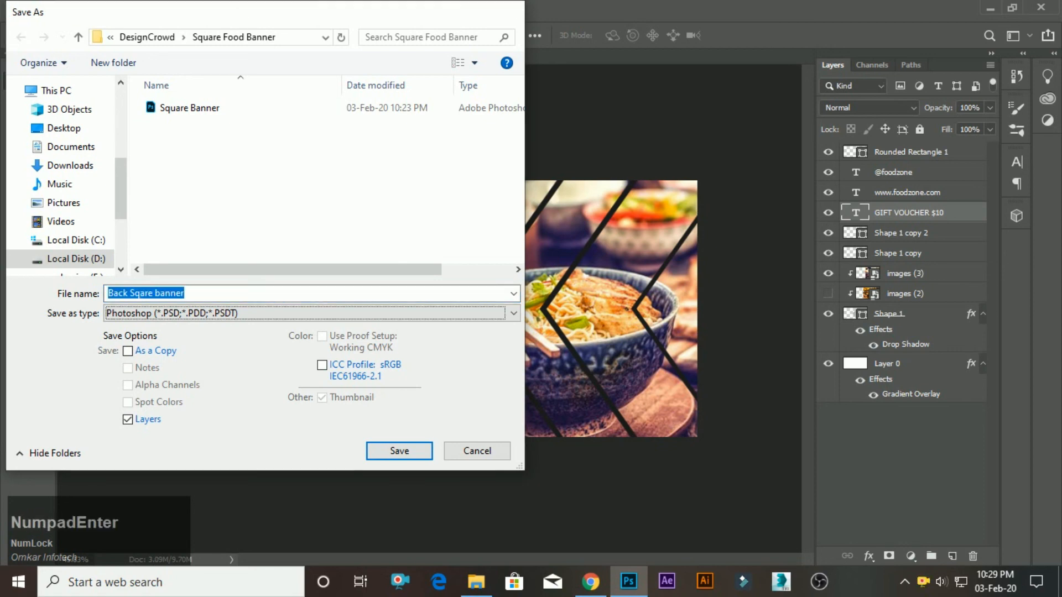
Save a JPEG version of Back Sqare banner in the same folder at Maximum quality, 12.
{"action": "key", "text": "ctrl+shift+s"}
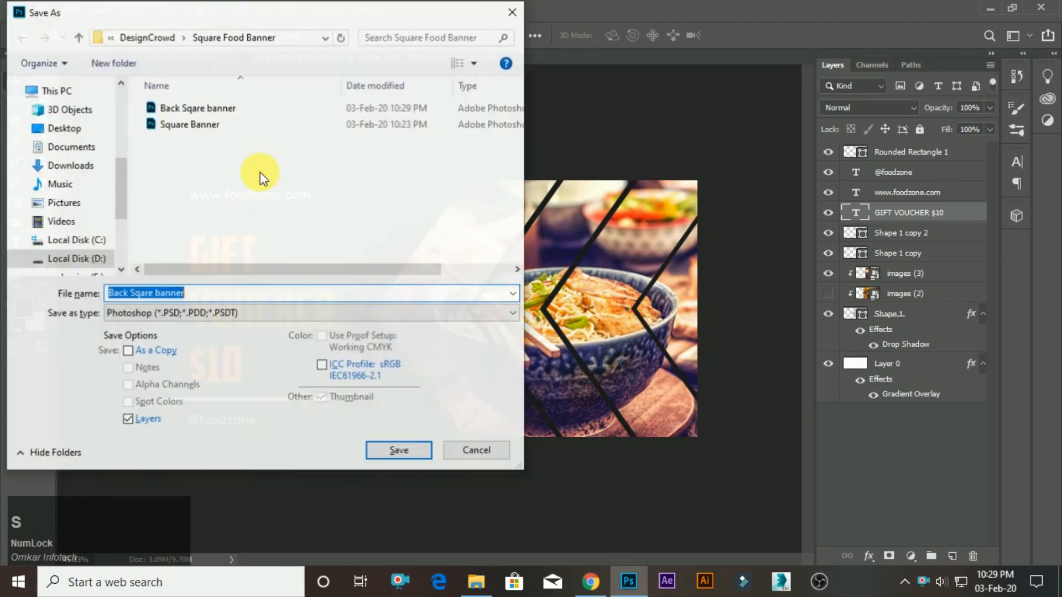
{"action": "key", "text": "Tab"}
{"action": "key", "text": "KP_Enter"}
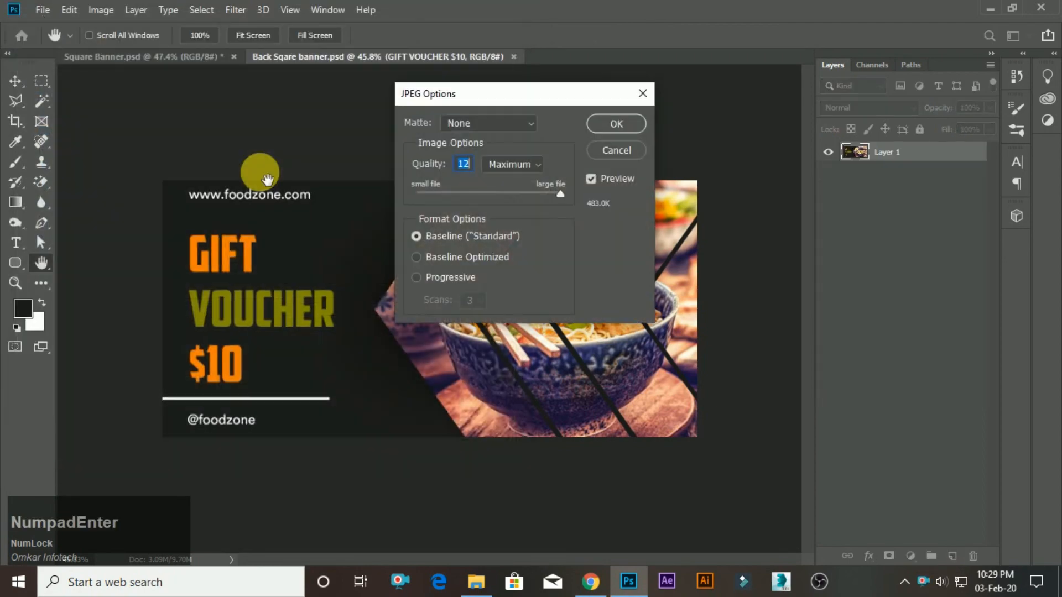
{"action": "key", "text": "KP_Enter"}
Check the saved files in File Explorer's Square Food Banner folder and compare the two banner documents in Photoshop.
{"action": "key", "text": "alt+Tab"}
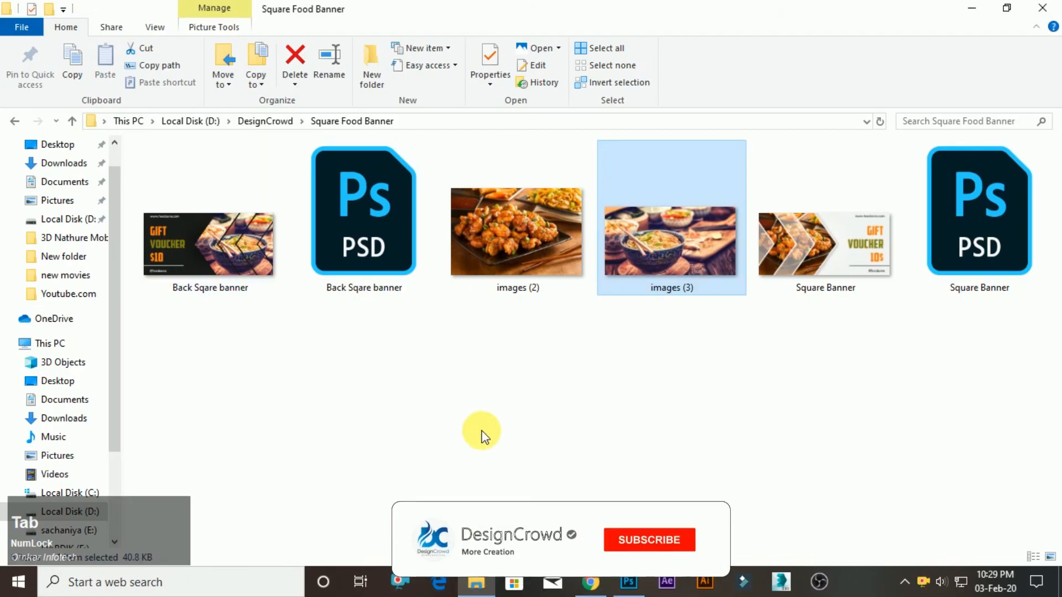
{"action": "key", "text": "alt+Tab"}
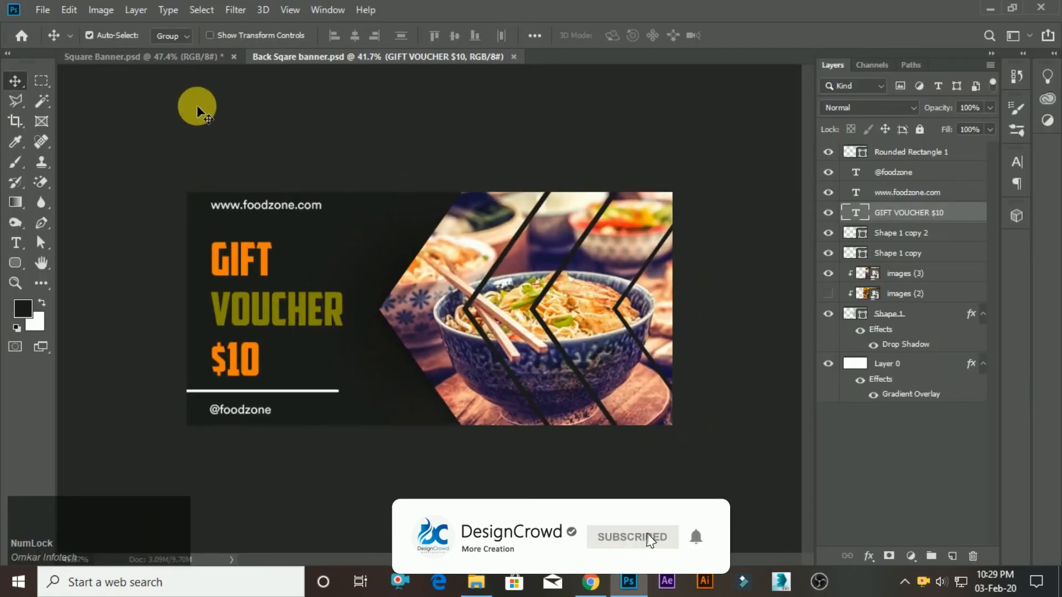
{"action": "left_click", "coordinate": [193, 56]}
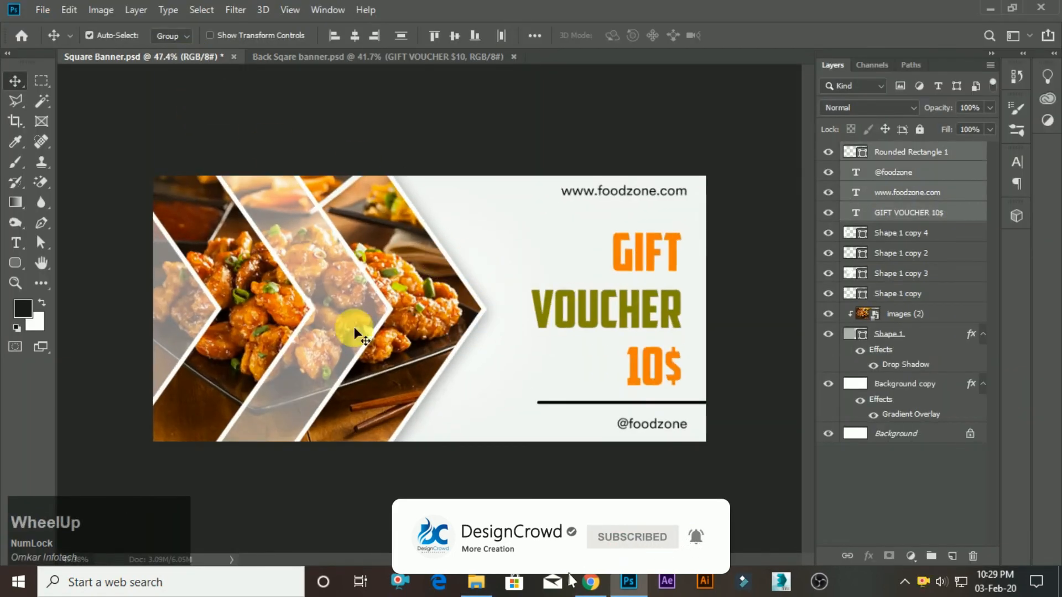
{"action": "left_click", "coordinate": [379, 56]}
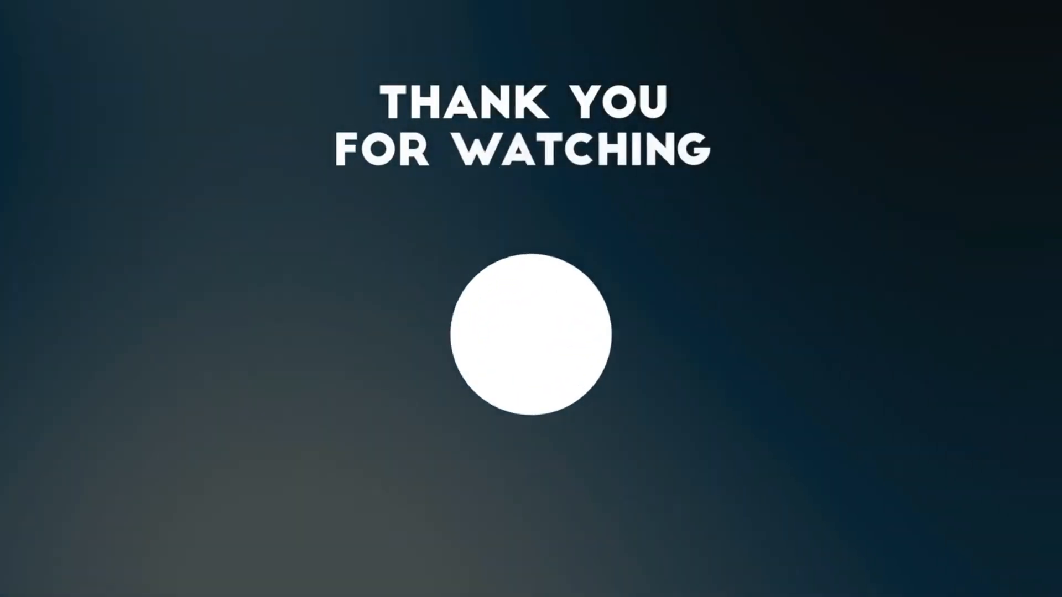